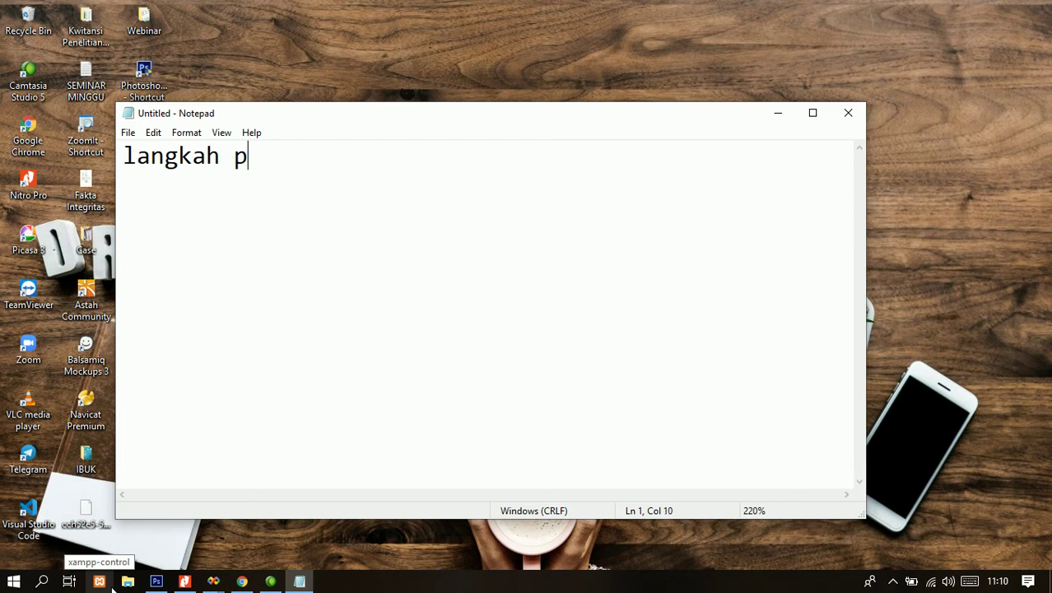
- Type the first line 'langkah pertama yang perlu kita lakukan adala' and fix the 'lakk' typo
type("perlu kita lakk")
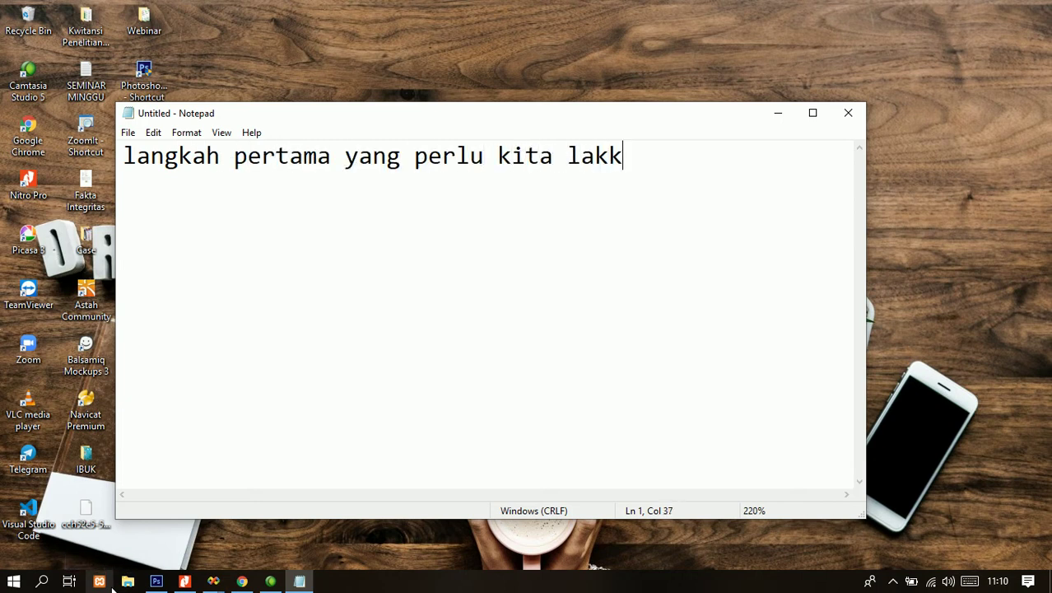
key("BackSpace")
type("ukan adal")
type("a")
key("Return")
- Write the second line as 'menginstal mysql untuk server databasenya.', replacing the earlier php triad wording
type("me")
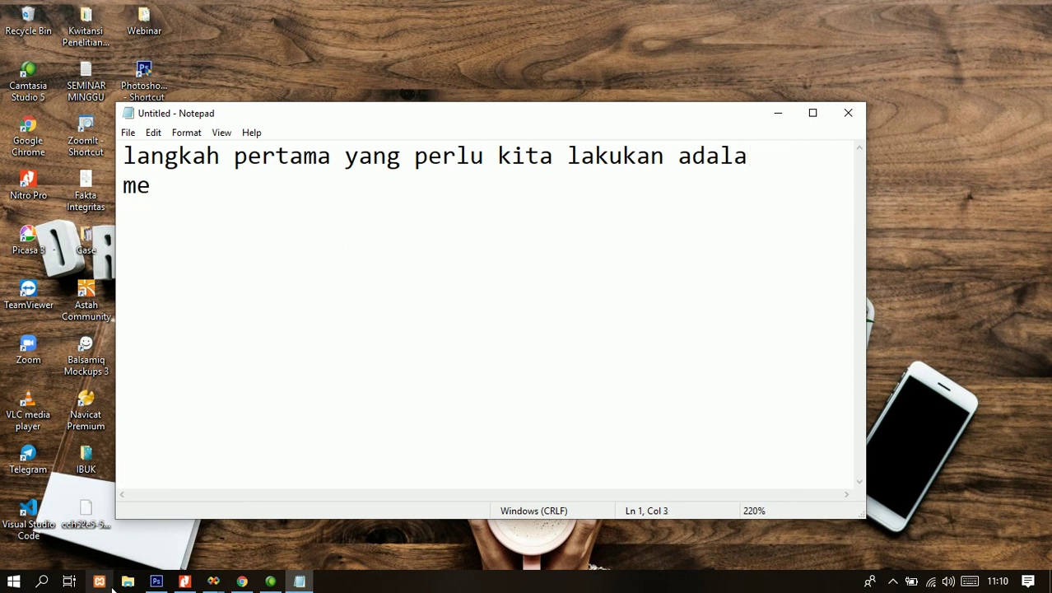
type("h")
key("Down")
type("nginstal ")
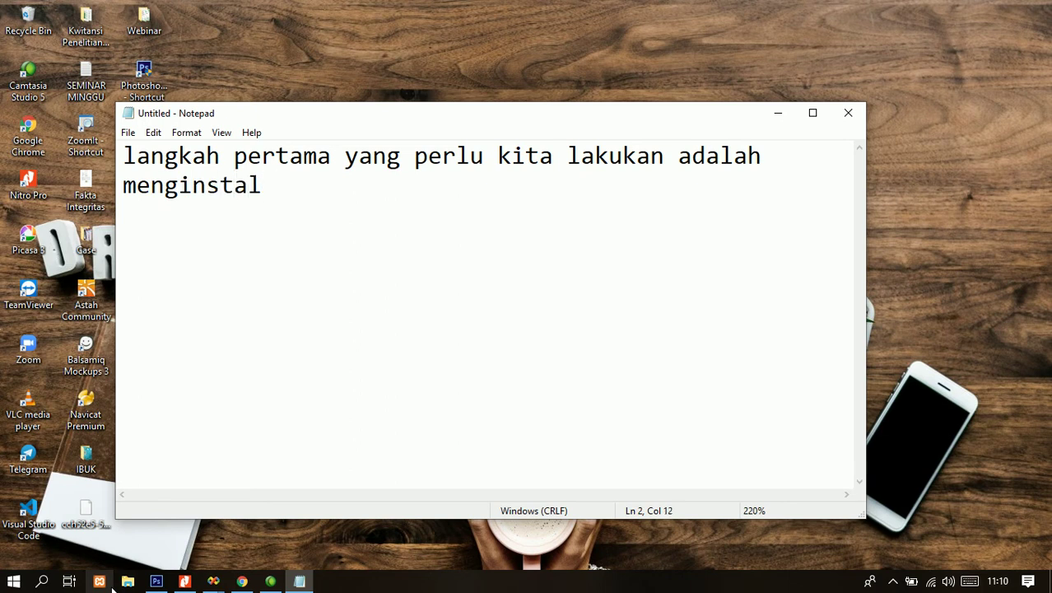
type("mysql")
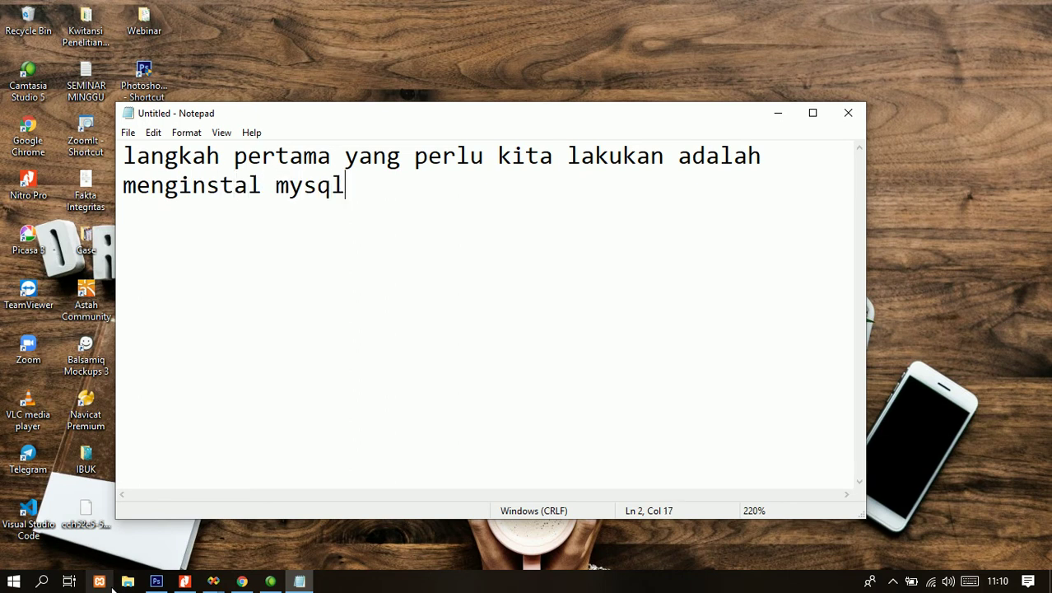
type("nya")
key("ctrl+shift+Left")
key("BackSpace")
type("php")
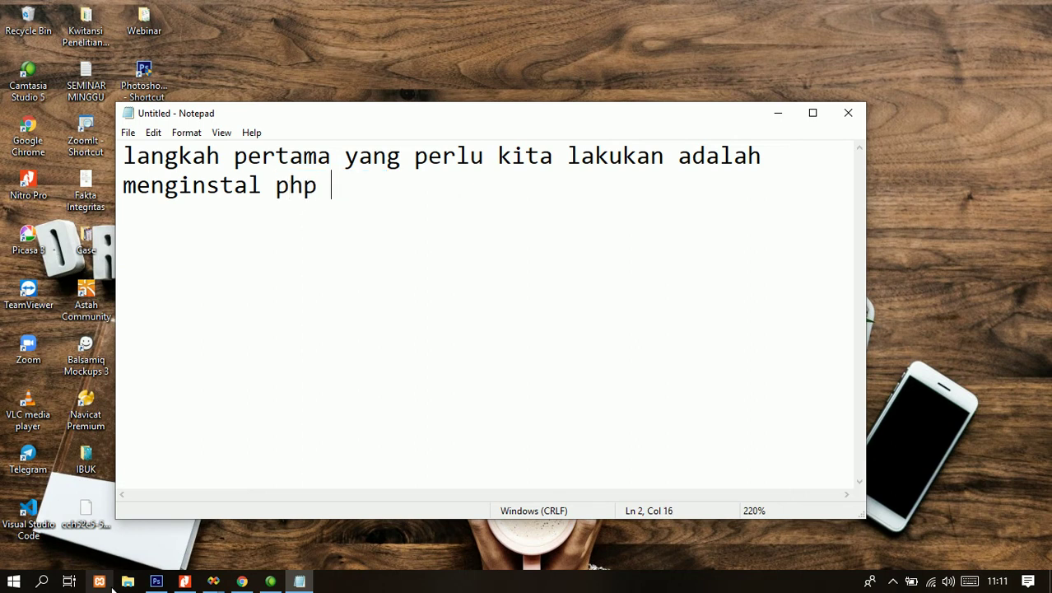
type(" triadnya")
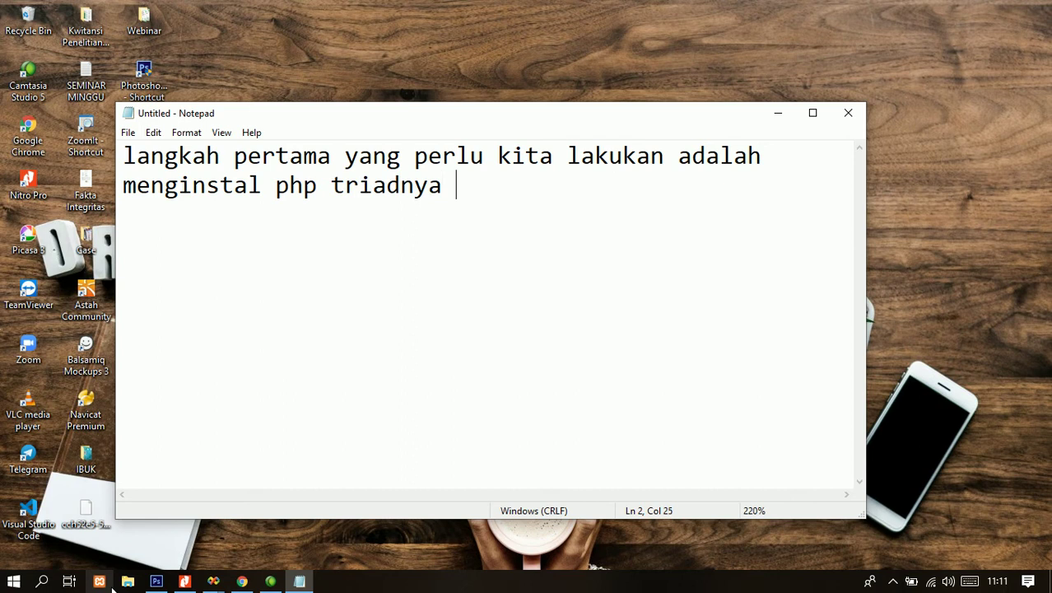
type(" untuk ")
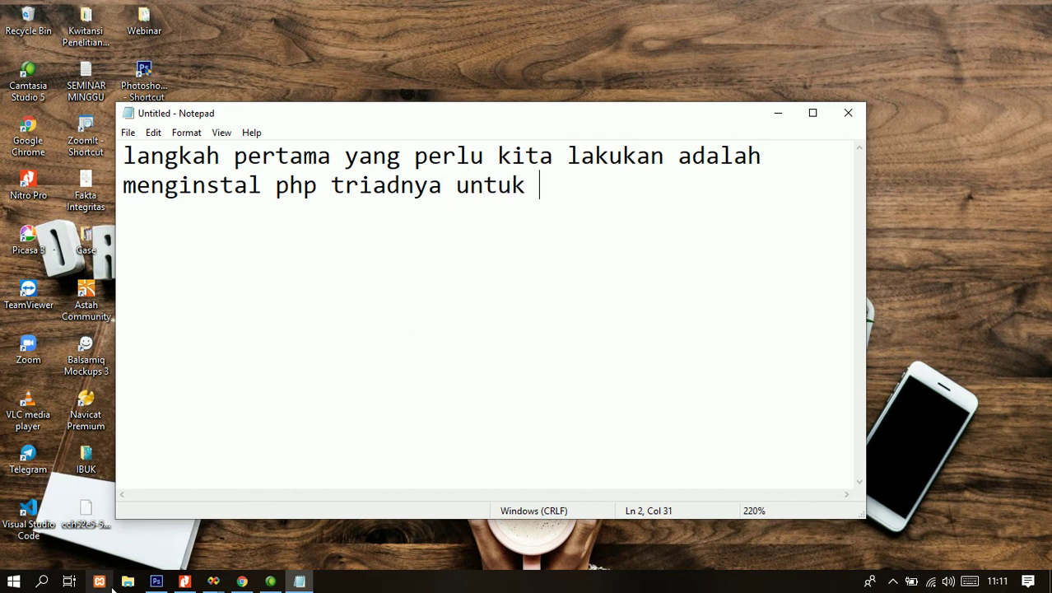
type("datab")
key("BackSpace")
key("BackSpace")
key("BackSpace")
key("BackSpace")
key("BackSpace")
type("server")
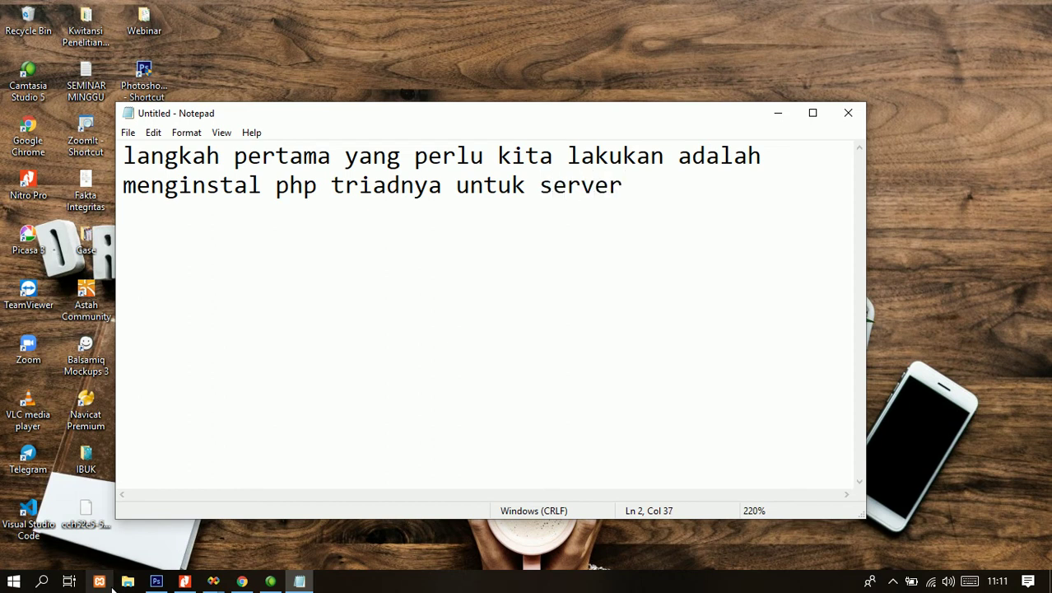
key("BackSpace")
key("BackSpace")
key("BackSpace")
key("BackSpace")
key("BackSpace")
key("BackSpace")
key("BackSpace")
key("BackSpace")
key("BackSpace")
key("BackSpace")
key("BackSpace")
key("BackSpace")
key("BackSpace")
key("BackSpace")
key("BackSpace")
key("BackSpace")
key("BackSpace")
key("BackSpace")
key("BackSpace")
key("BackSpace")
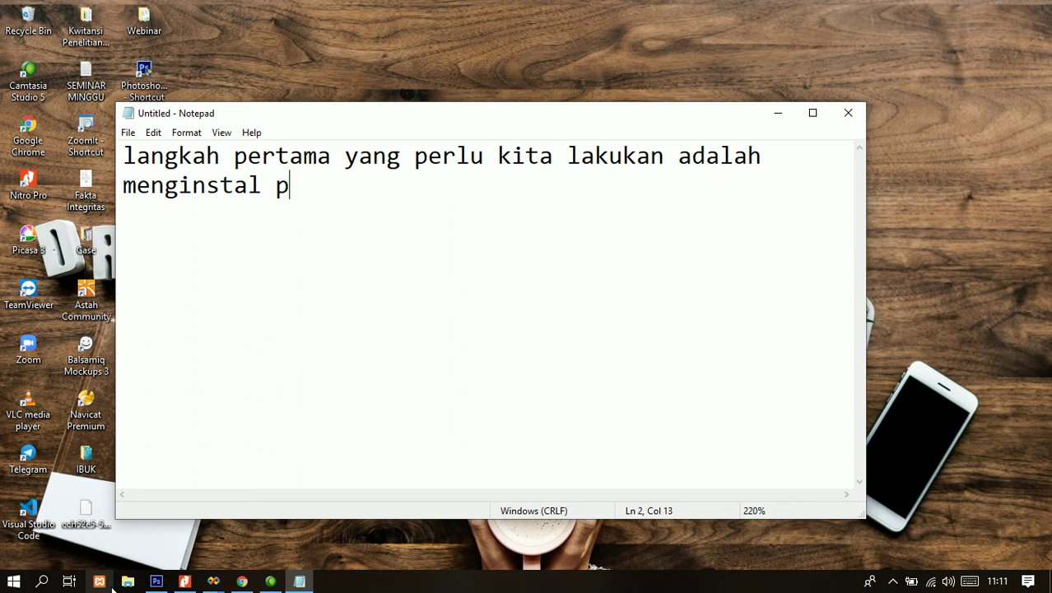
type("mysql untuk")
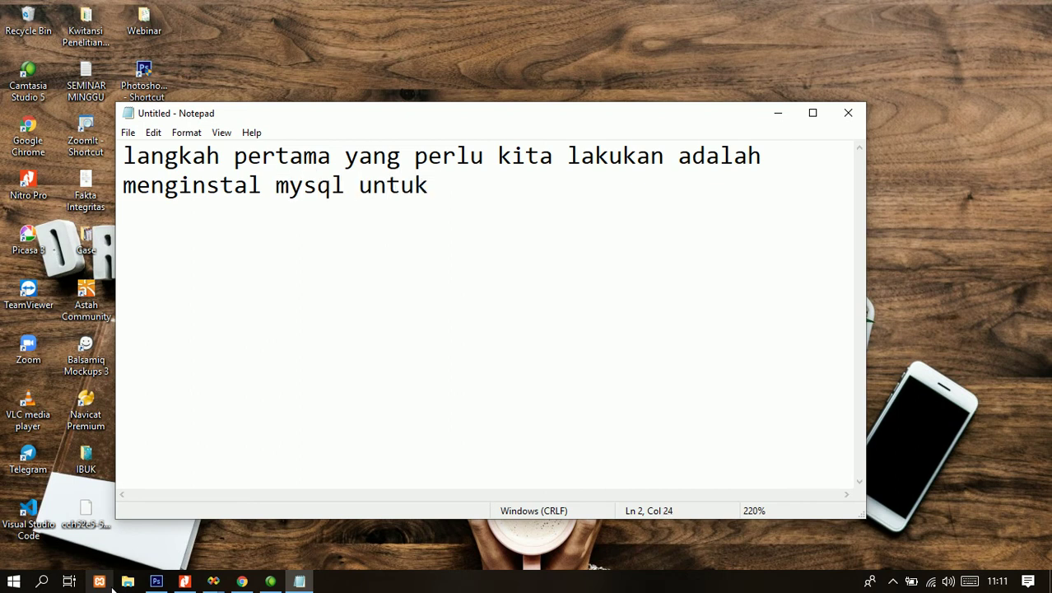
type(" server data")
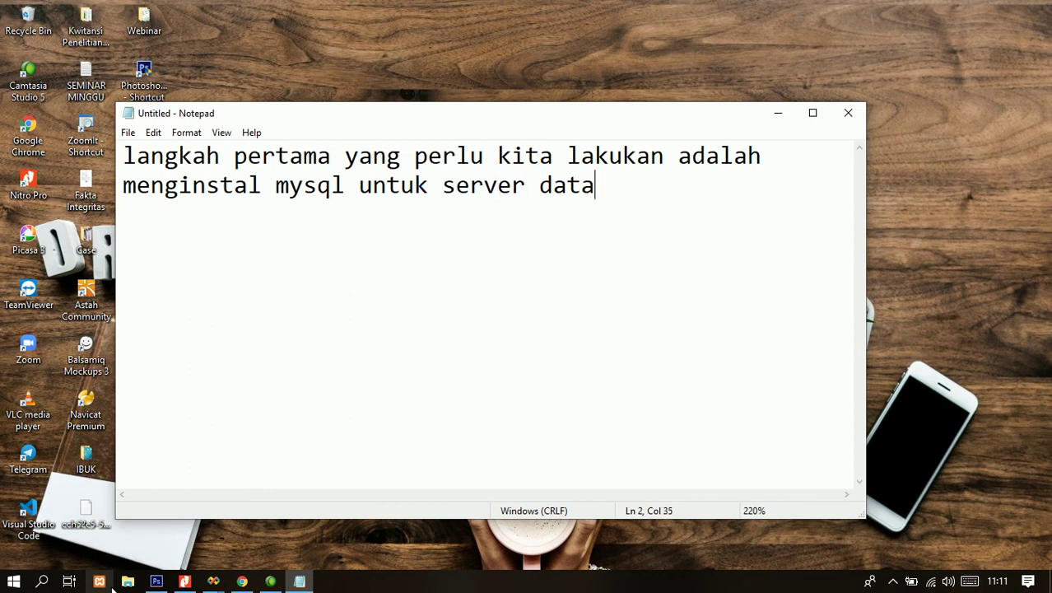
type("basenya.")
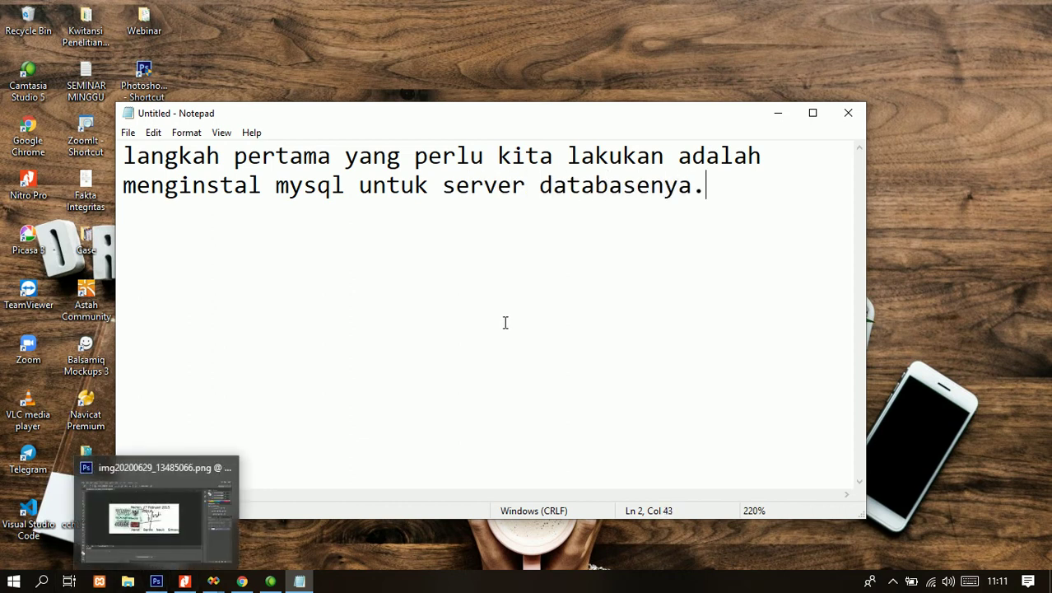
- Browse Pictures > E-SUKEM, select the phptriad2-2-1 installer, and move Notepad down beside it
key("super+e")
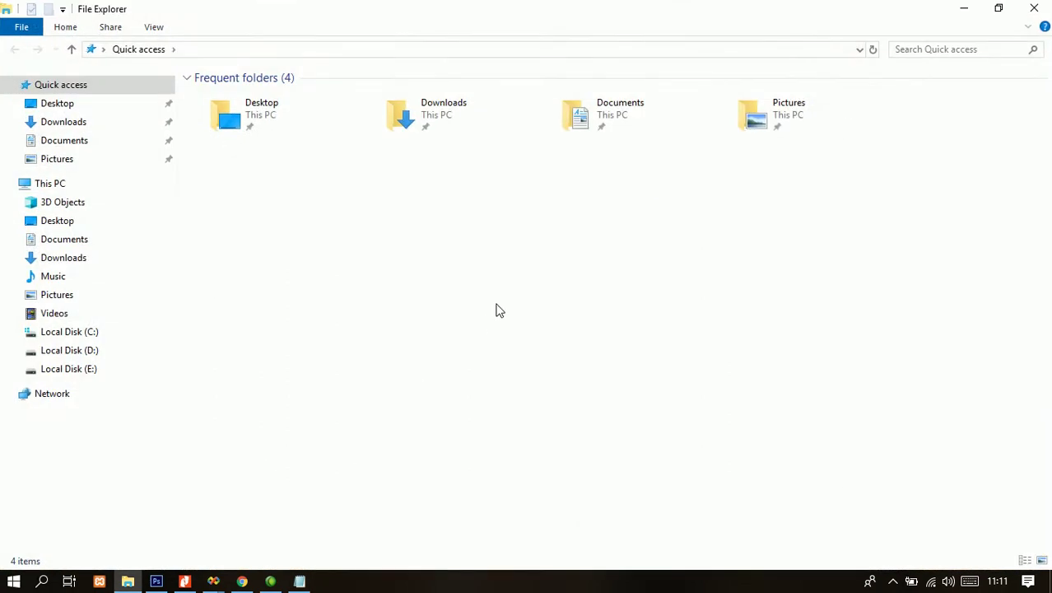
left_click(96, 239)
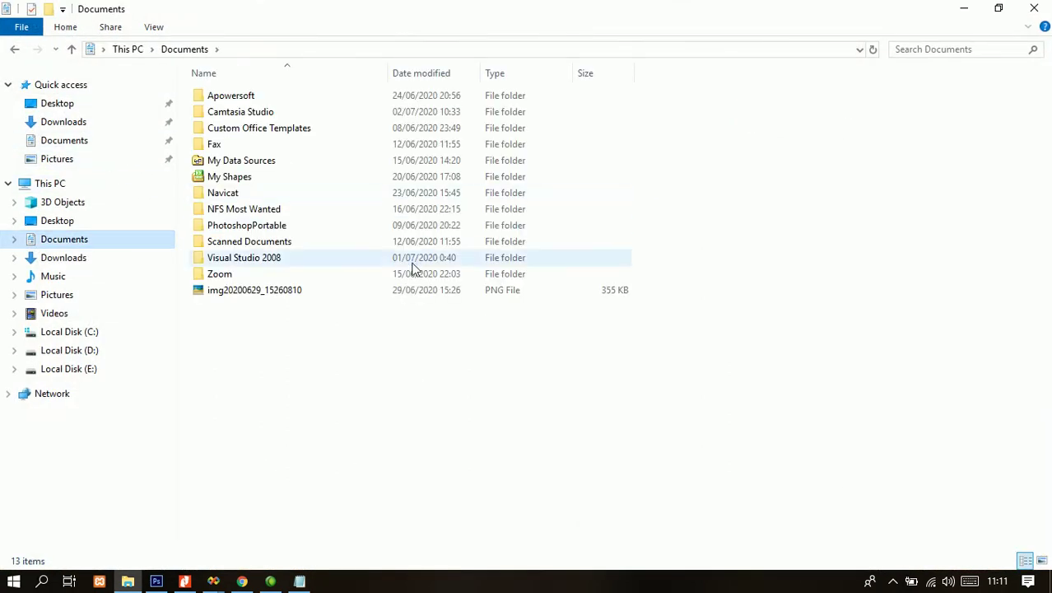
left_click(81, 158)
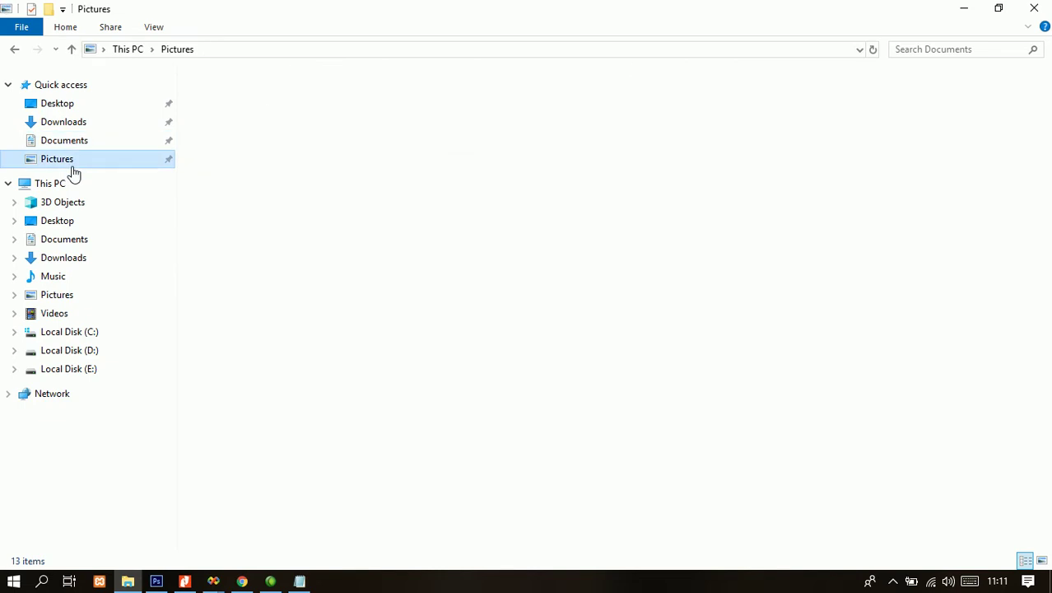
double_click(327, 138)
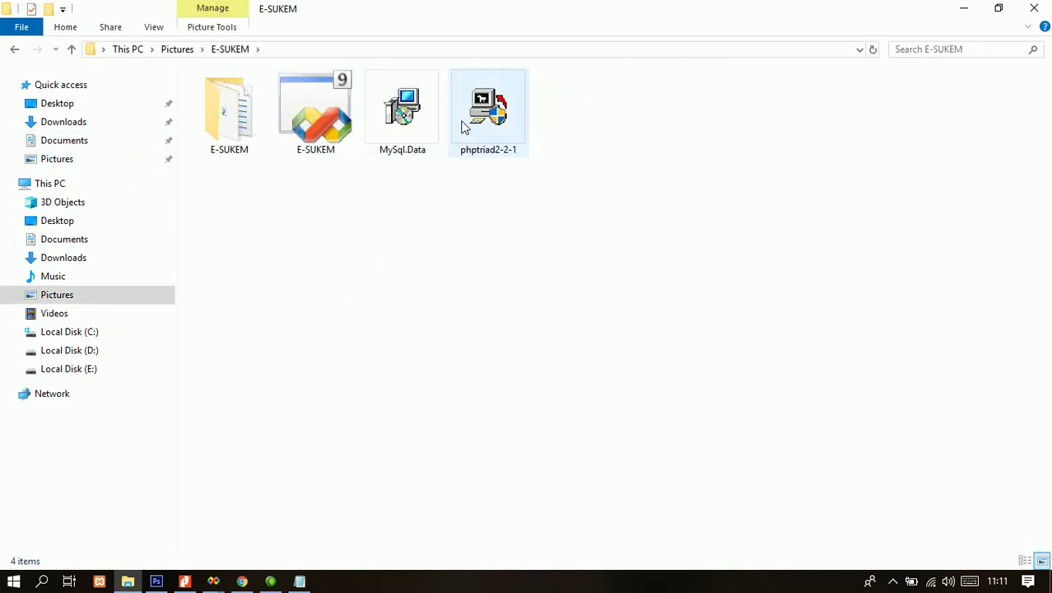
left_click(494, 120)
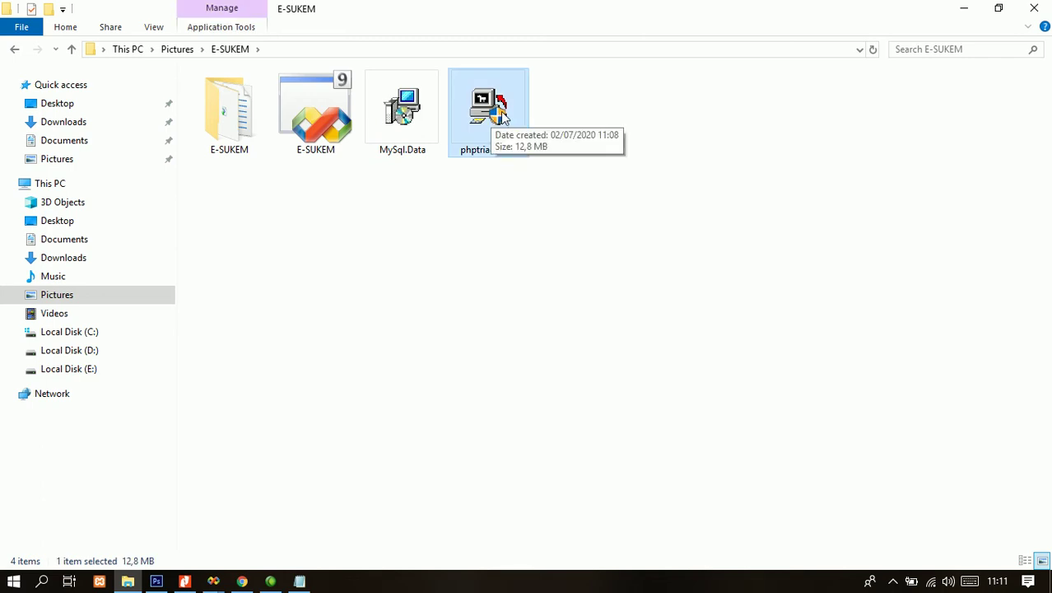
left_click(299, 581)
left_click_drag(451, 123, 596, 204)
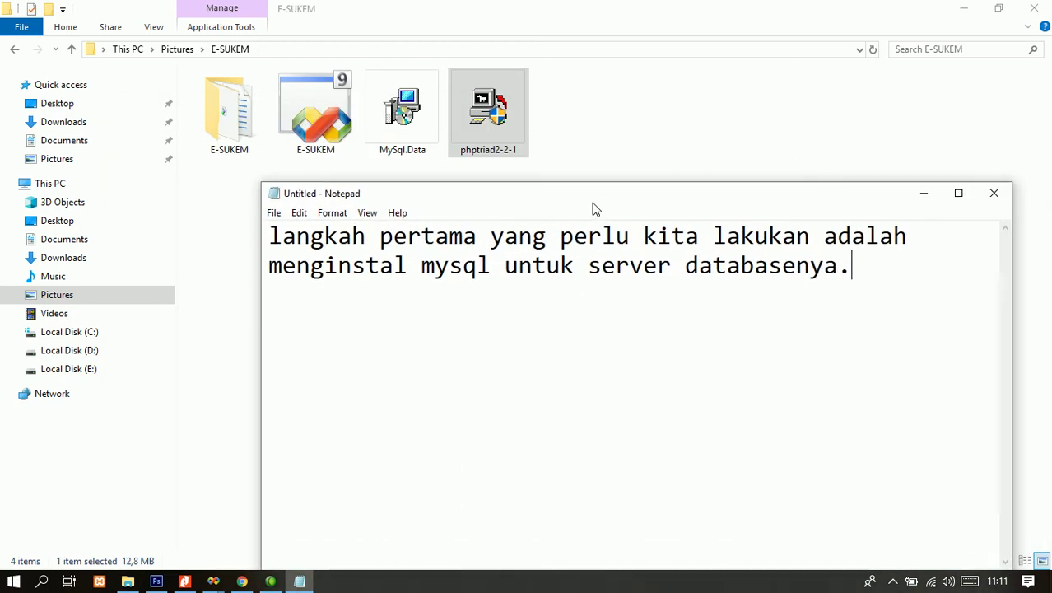
- Add the line 'klik dua kali pada phptriad2-2-1 untuk proses instal', then erase the whole note
key("Return")
type("klik dua ")
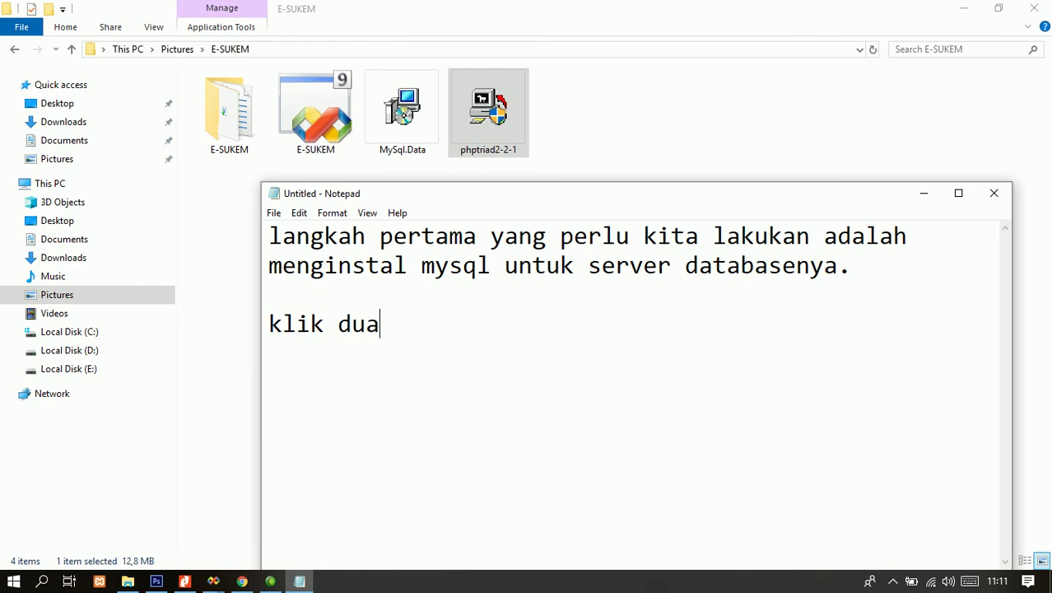
type("kali pada")
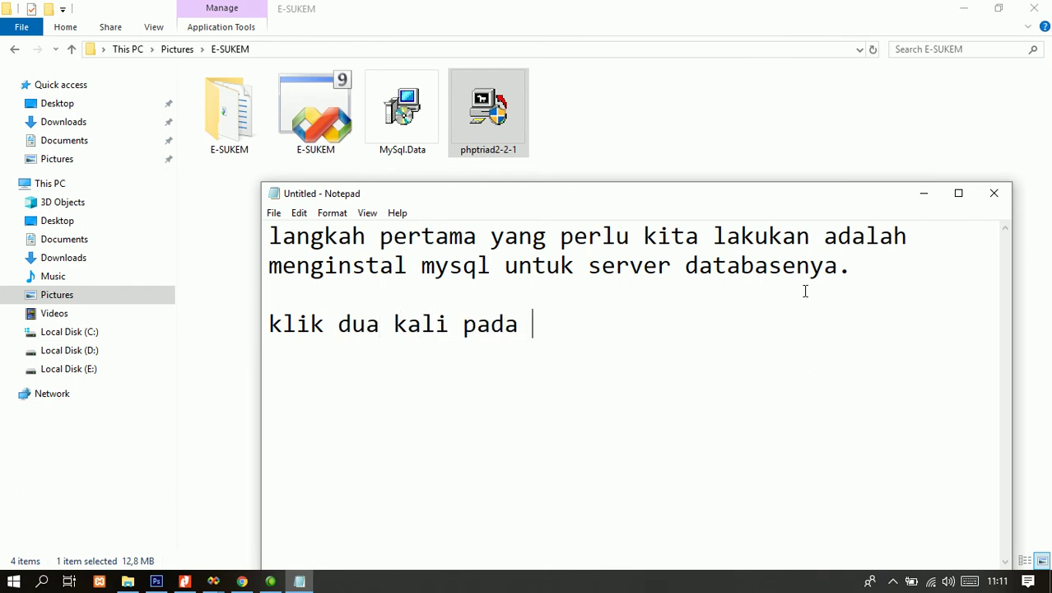
type(" phptriad2 utnuk")
key("BackSpace")
key("BackSpace")
key("BackSpace")
key("BackSpace")
key("BackSpace")
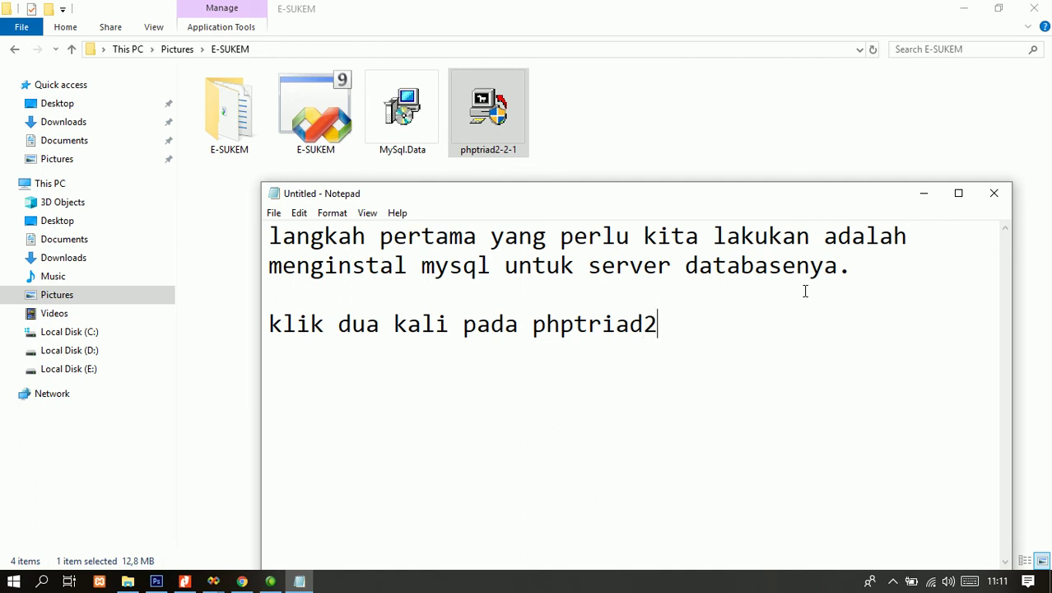
type("-2-1 unt")
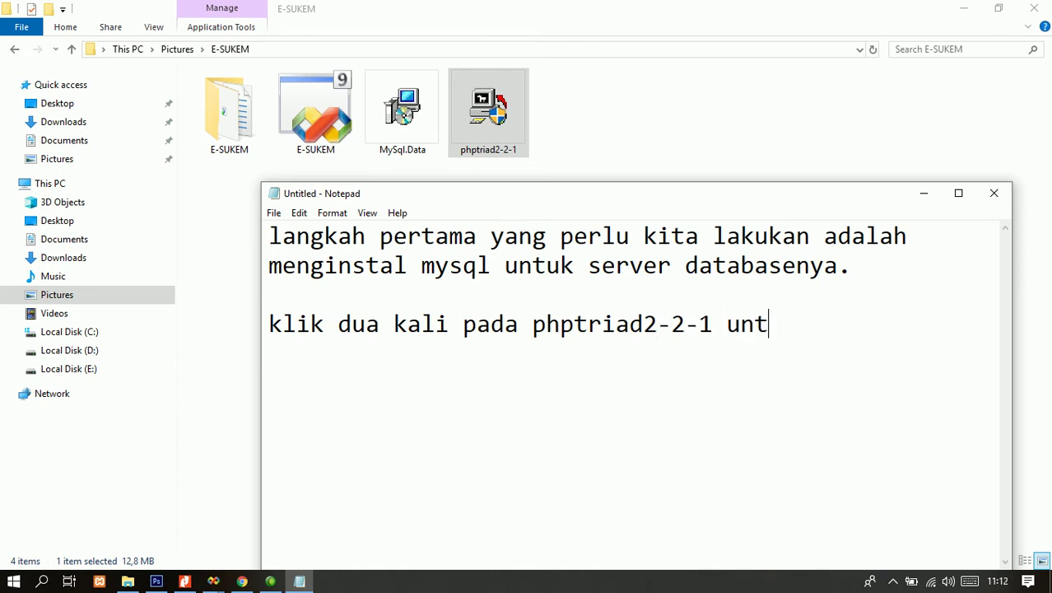
type("uk proses ")
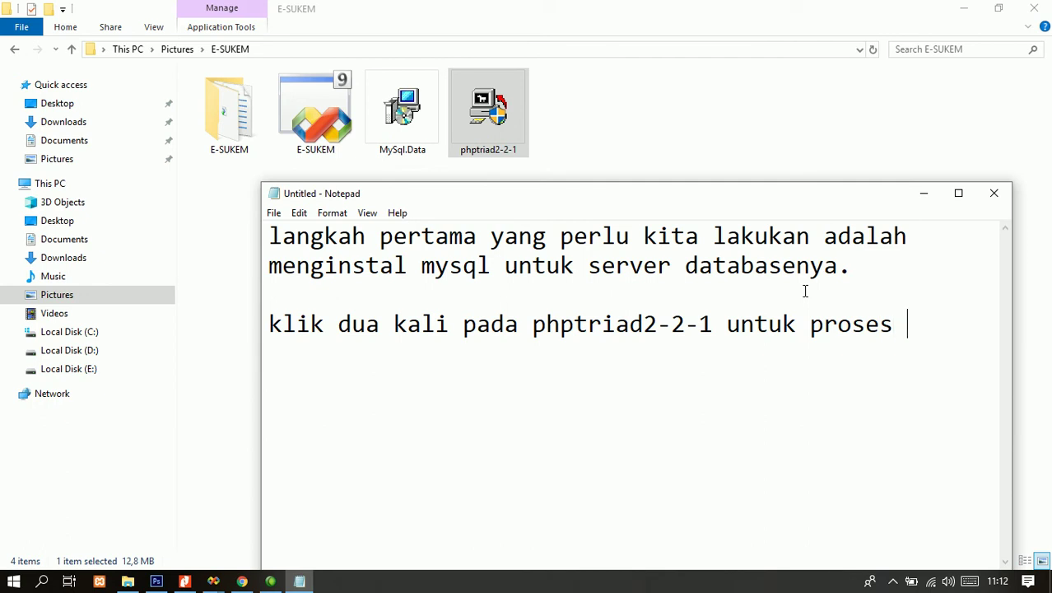
type("instal")
key("ctrl+a")
key("BackSpace")
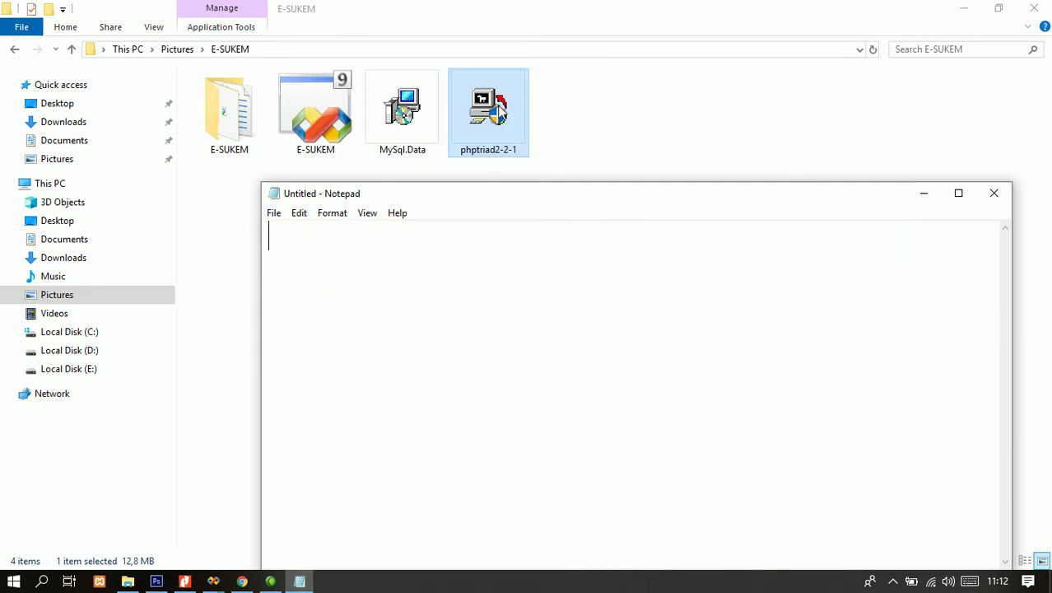
- Install phptriad2-2-1, dismiss the 16-bit regpanel.pif error, and close the finished setup
double_click(500, 111)
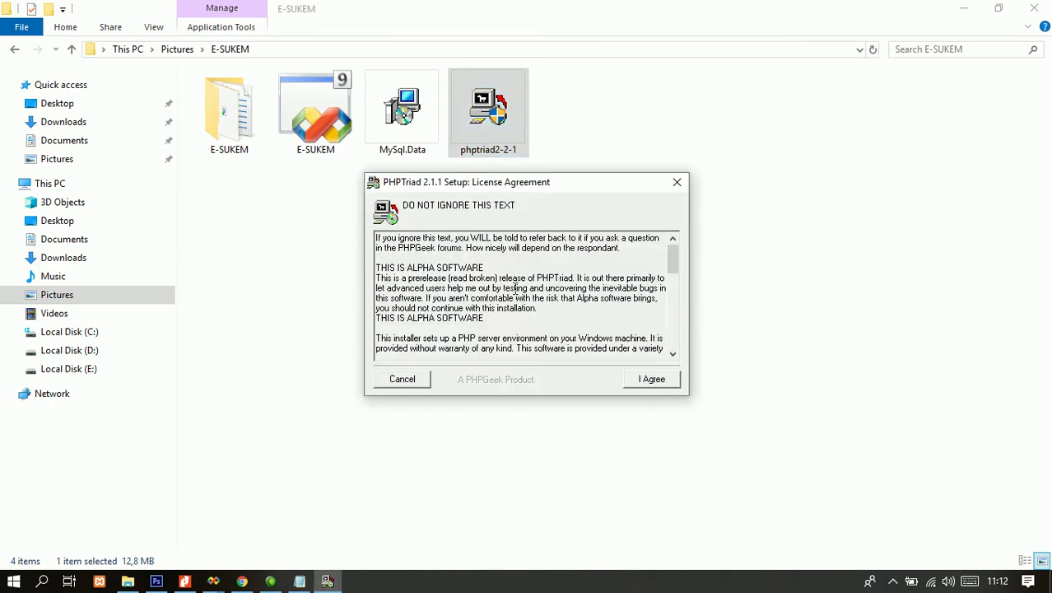
left_click(651, 382)
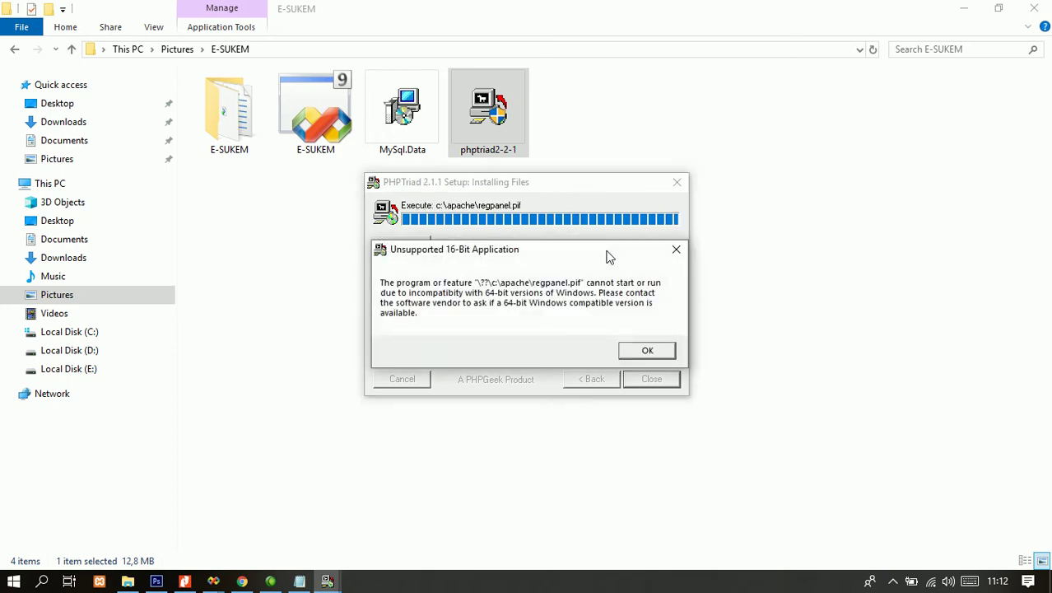
left_click(648, 353)
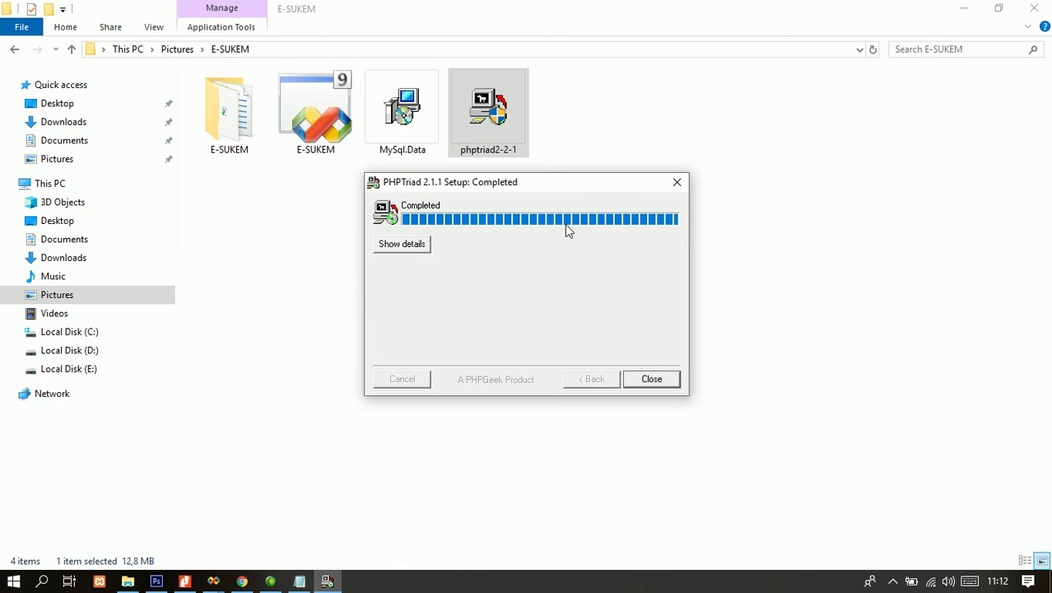
left_click(650, 380)
left_click(504, 437)
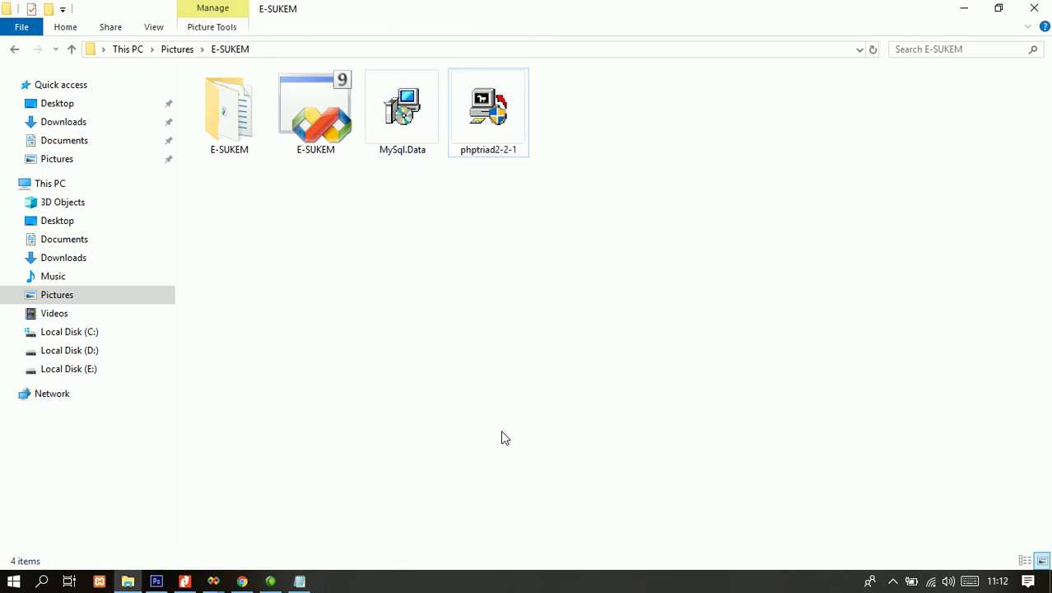
- Check the hidden notification-area icons, then open and close Task Manager
left_click(893, 581)
left_click(651, 422)
right_click(531, 578)
left_click(573, 498)
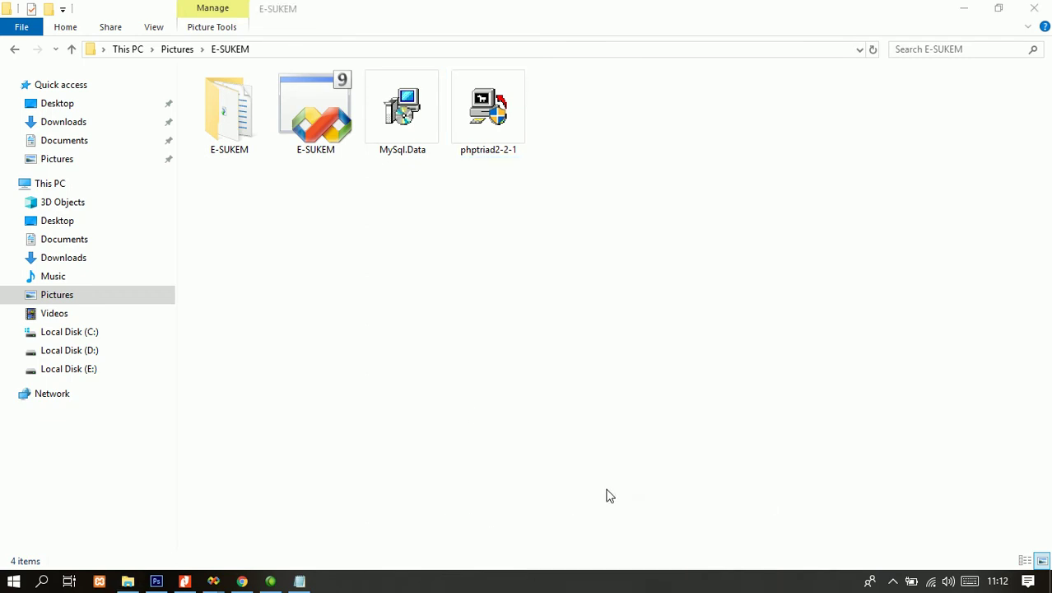
left_click(625, 23)
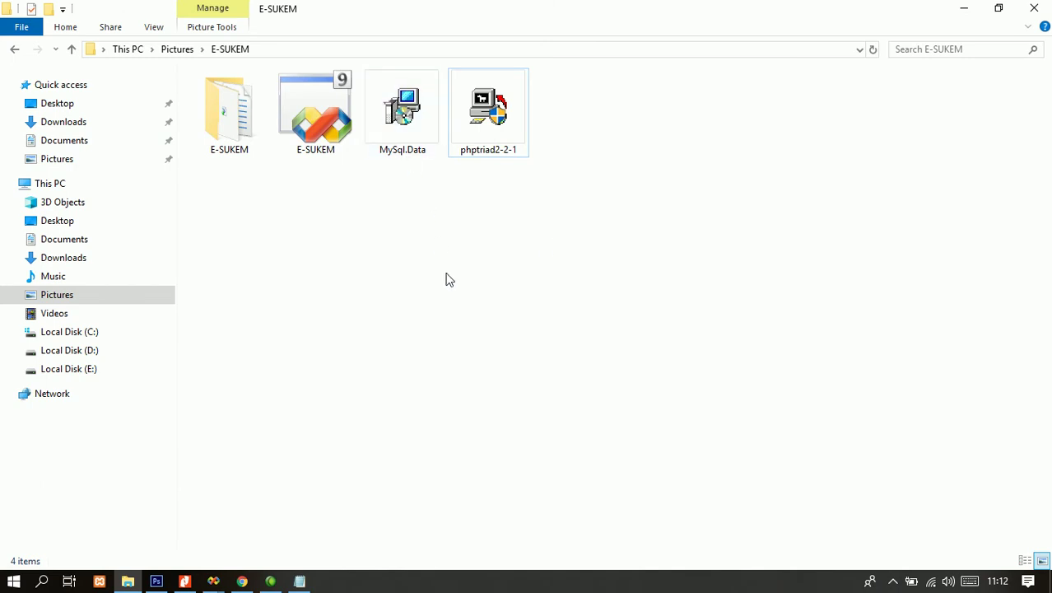
- Write 'yang kedua kita instal mysql.data / untuk koneksi database ke aplikasi yang kita buat', then delete it
left_click(300, 581)
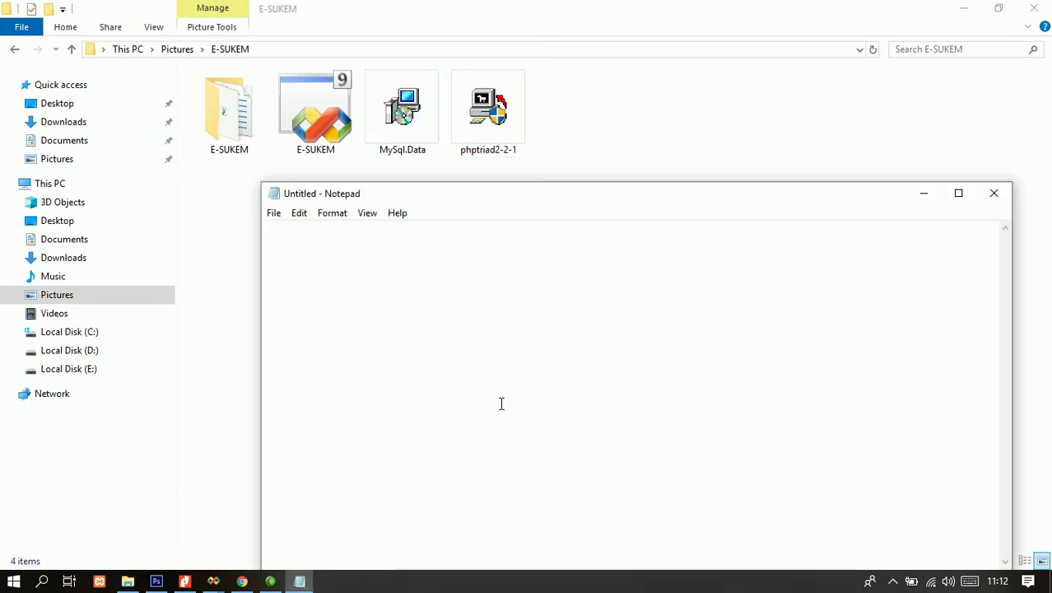
type("yang kedua kita instal mysql.data")
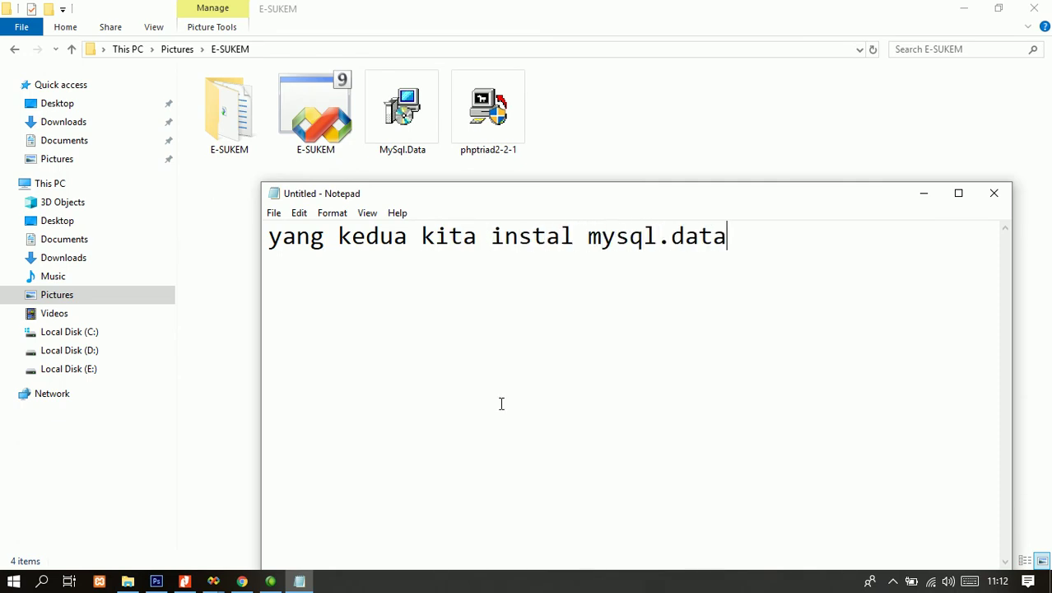
key("Return")
type("untuk kon")
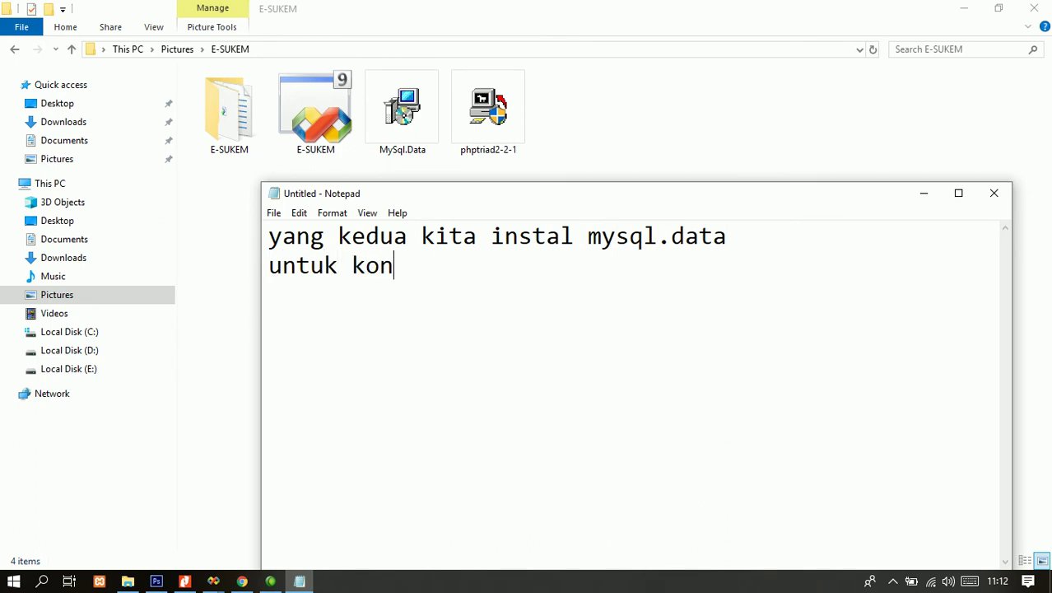
type("eksi data")
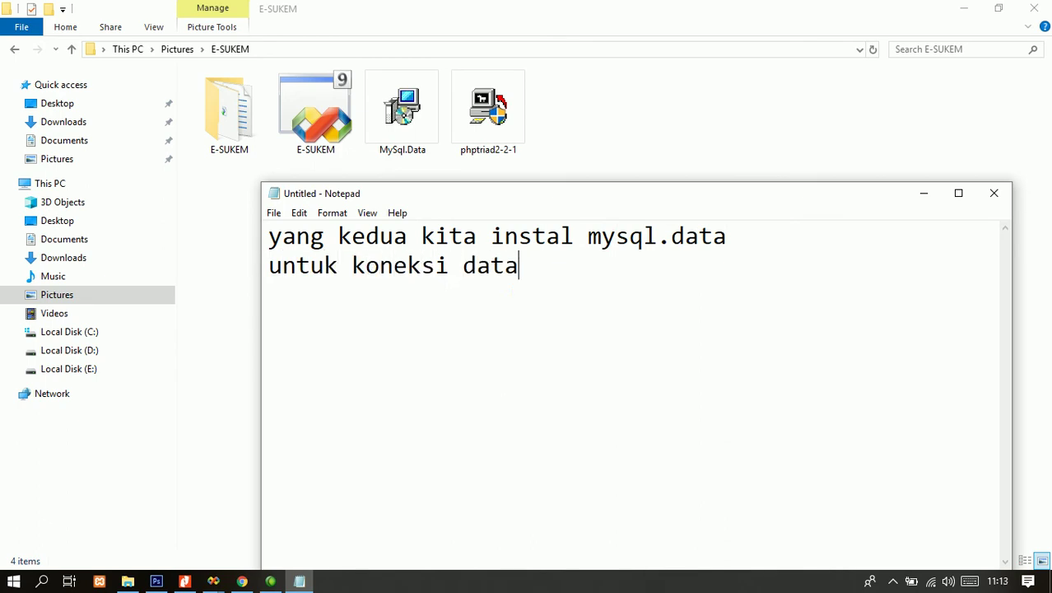
type("base ke aplika")
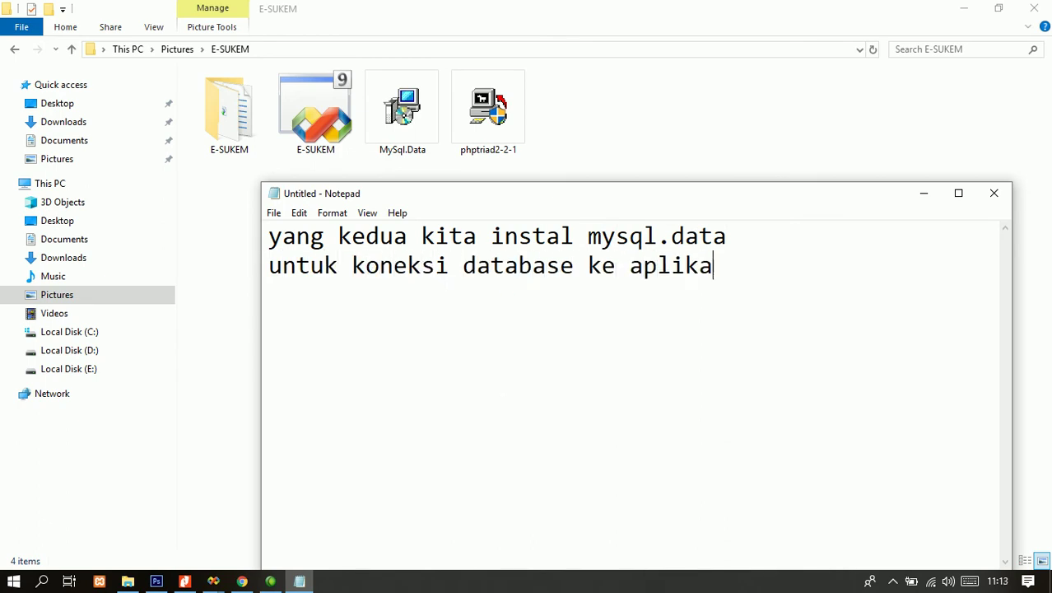
type("si yang kita buat")
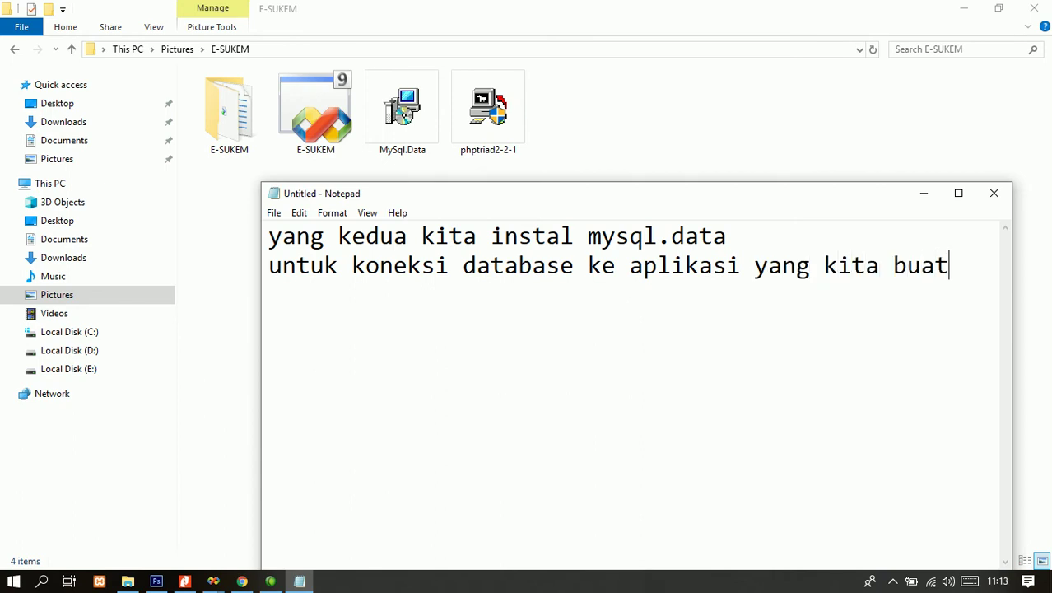
key("ctrl+a")
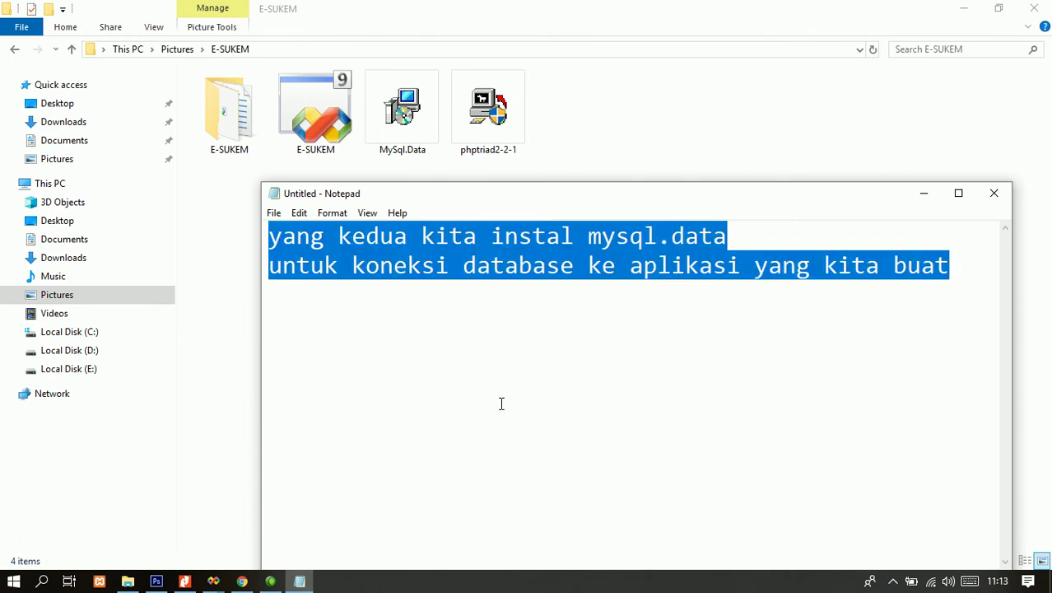
key("Delete")
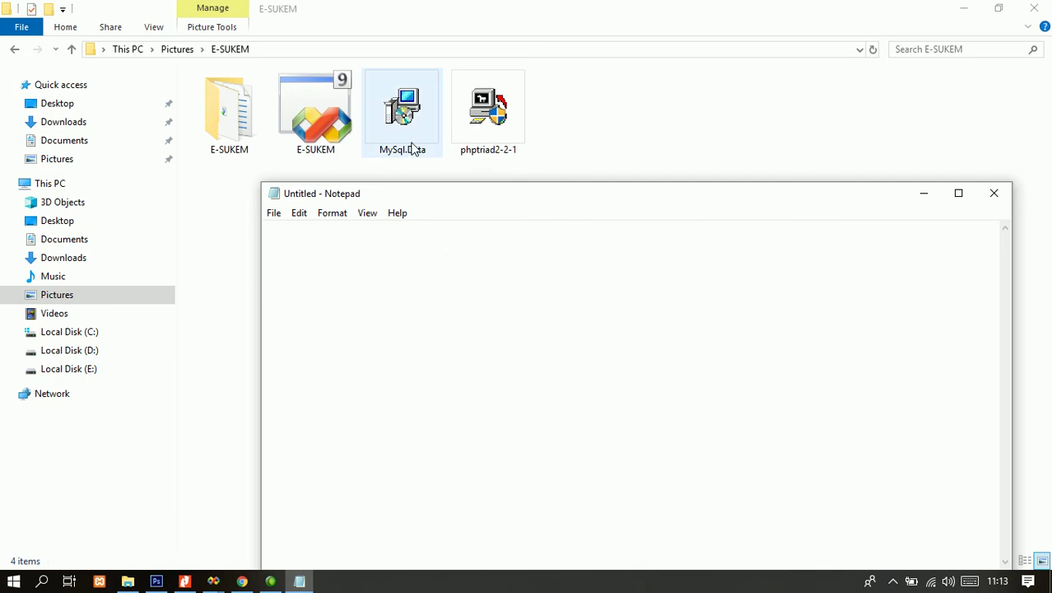
- Run the MySql.Data installer and install MySQL Connector Net 1.0.7 using the Typical setup
double_click(416, 147)
left_click(605, 412)
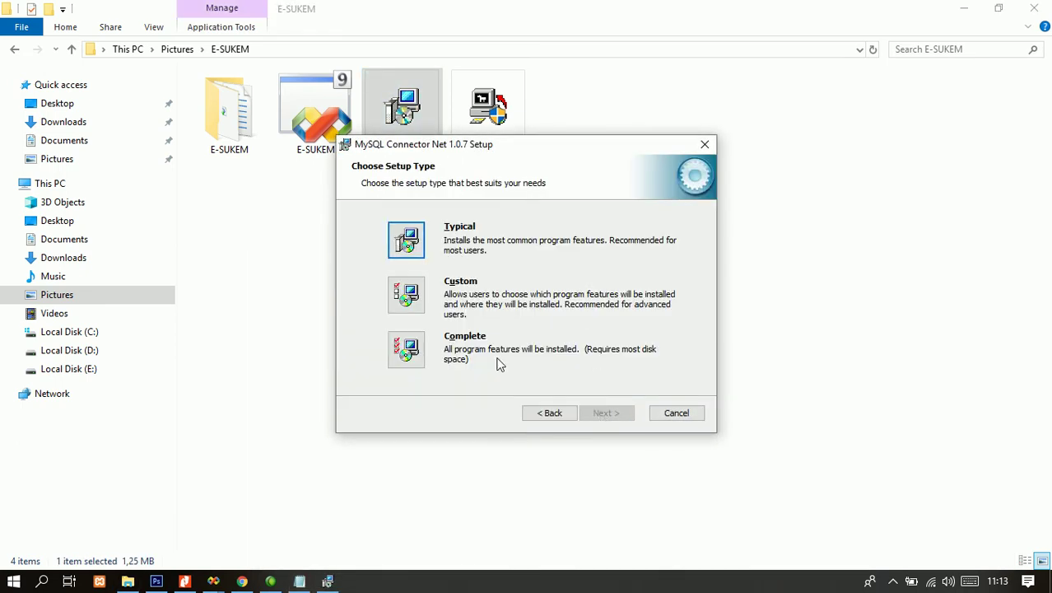
left_click(410, 234)
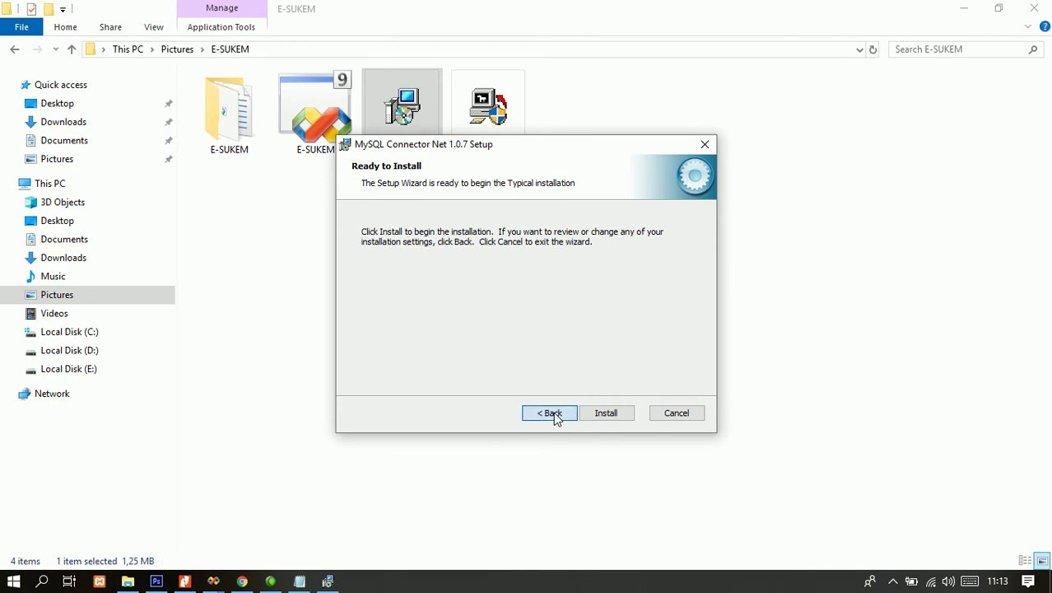
left_click(549, 413)
left_click(412, 249)
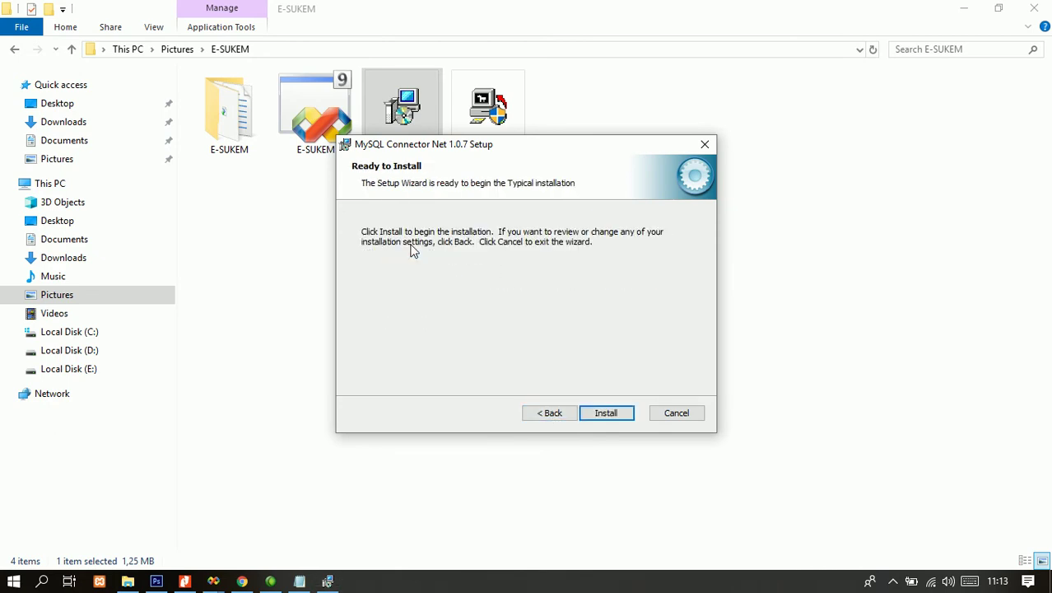
left_click(601, 414)
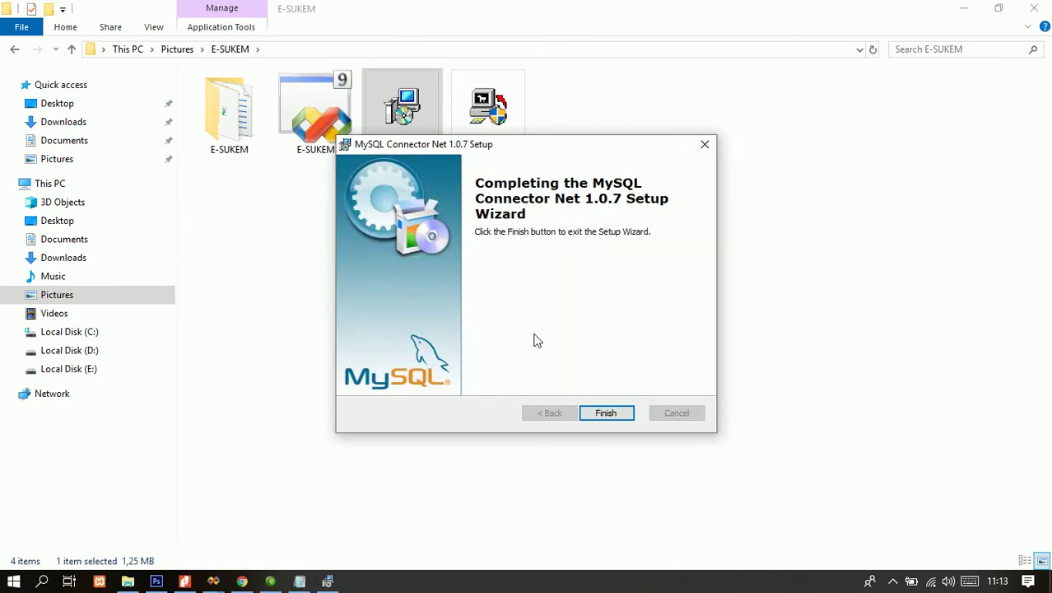
- Finish the connector setup wizard and return to the Notepad page
left_click(597, 415)
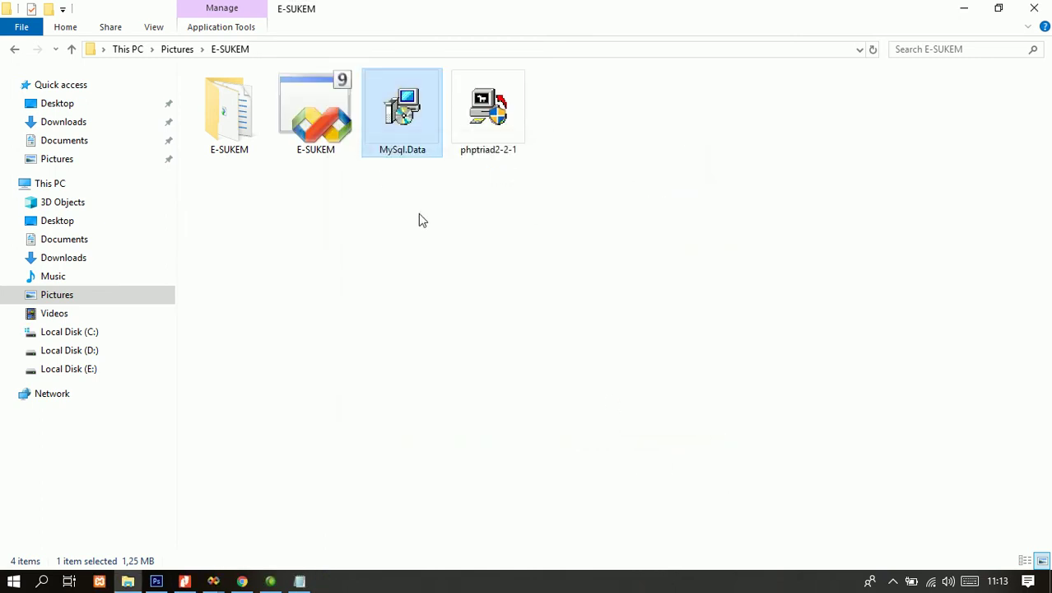
left_click(467, 282)
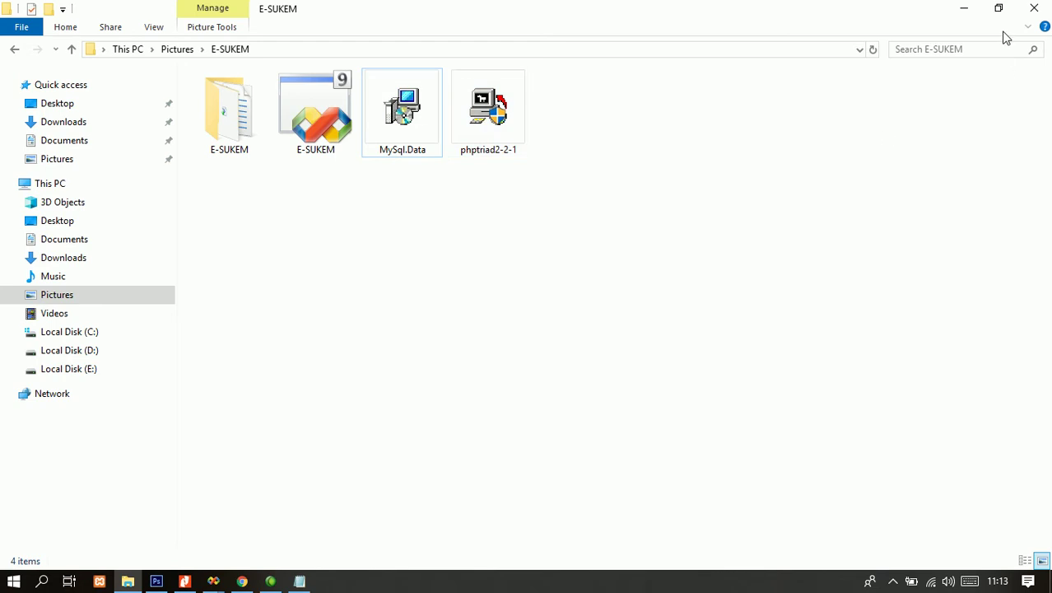
left_click(300, 581)
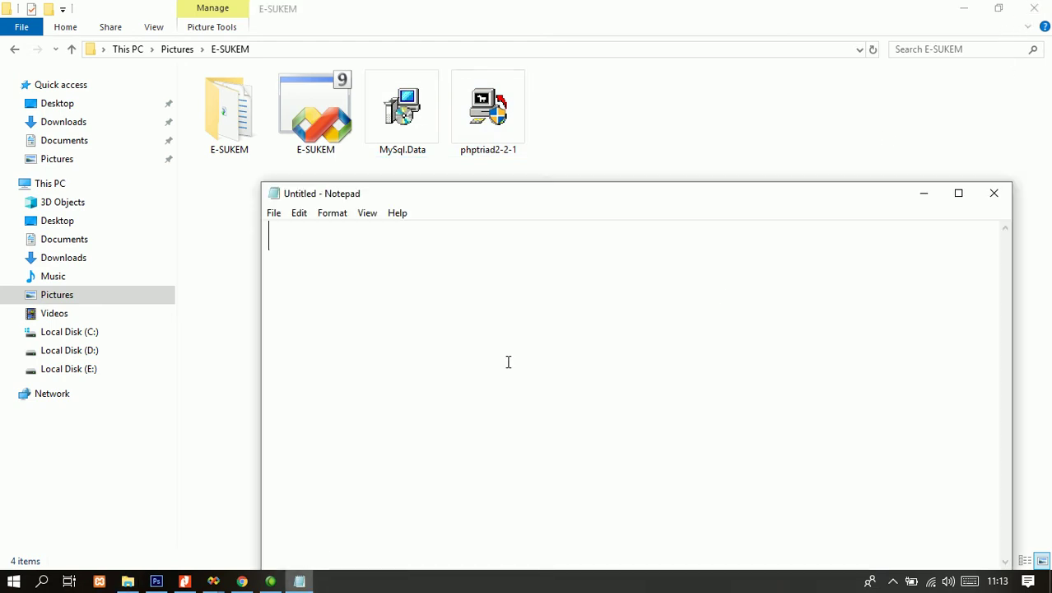
- Type the note on running MYSQL-D from Start plus 'perhatikan langkah berikut ini.', then select it all
type("lagka")
key("BackSpace")
key("BackSpace")
key("BackSpace")
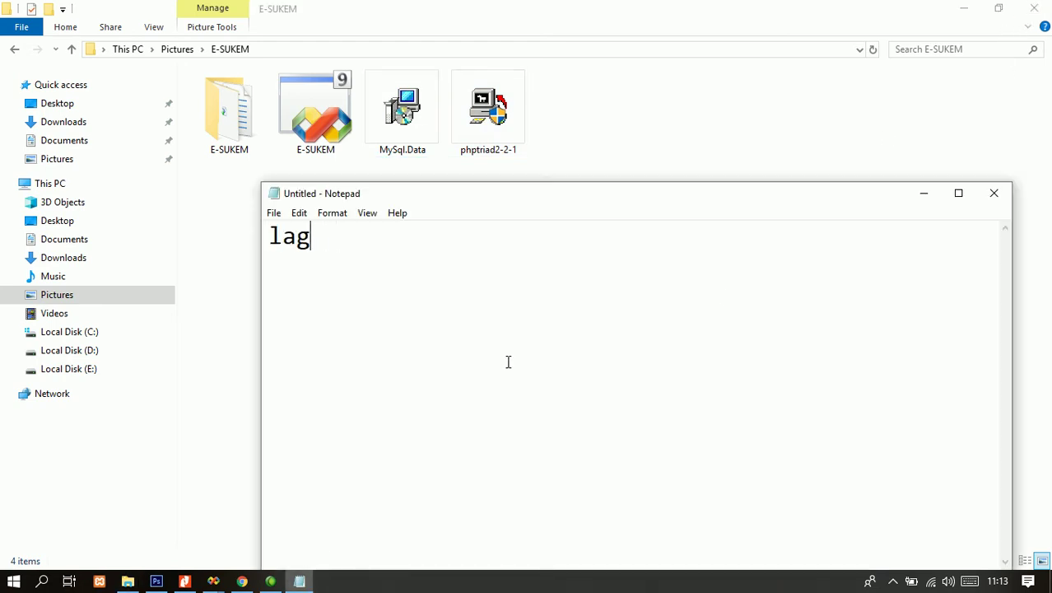
type("ngkah keti")
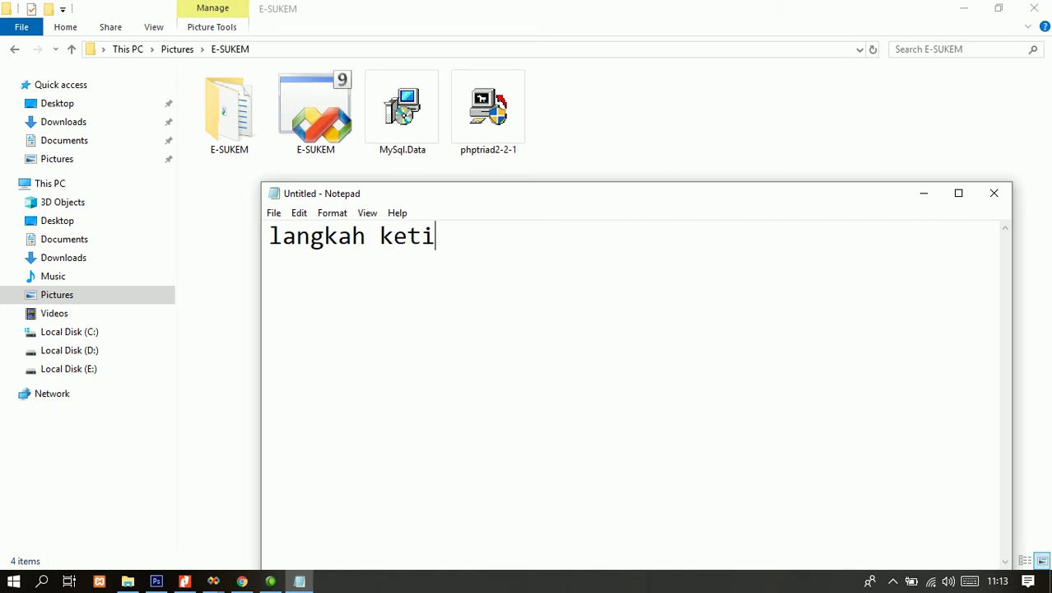
type("ka kita jla")
key("BackSpace")
key("BackSpace")
type("alankan ")
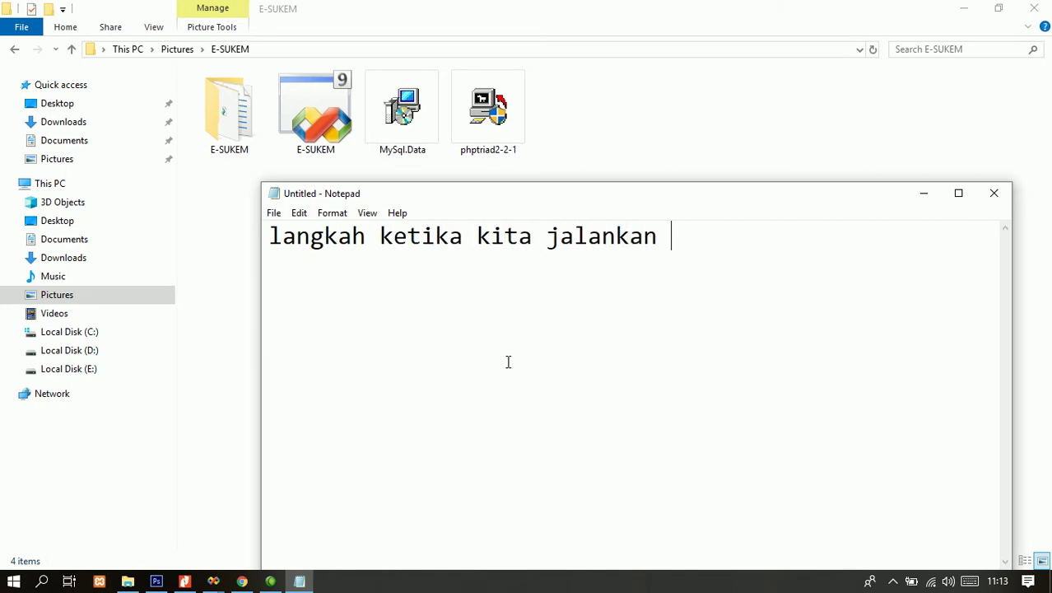
type("MYSQL-D  ")
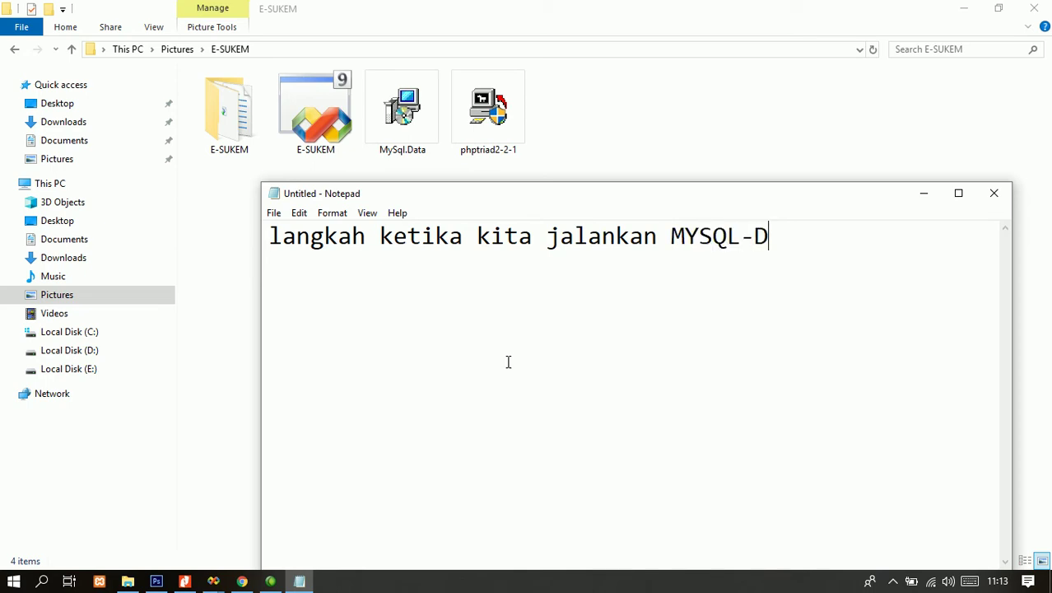
type("klik ")
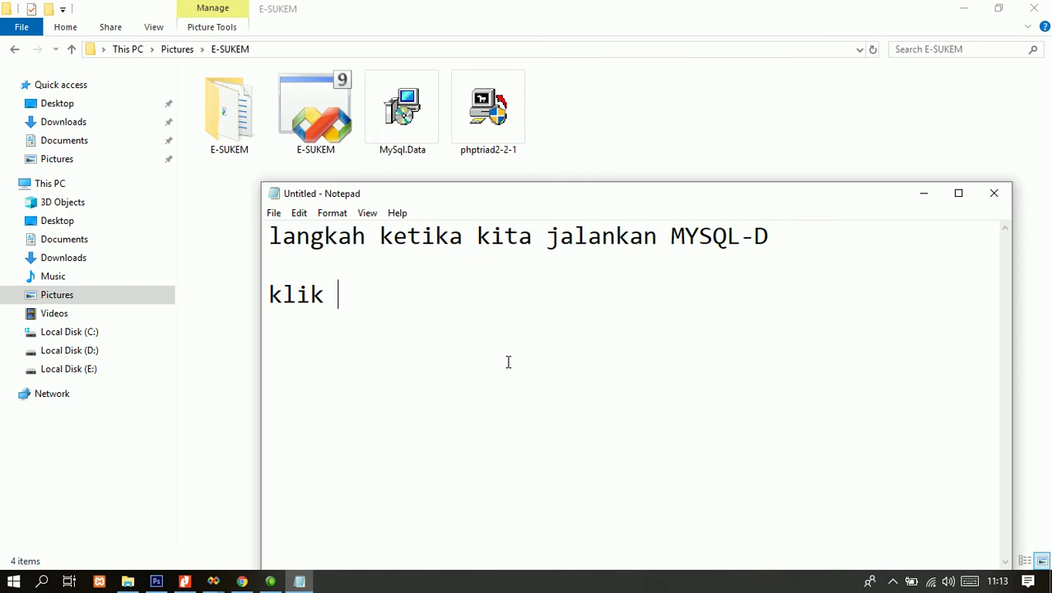
type("start dan kemud")
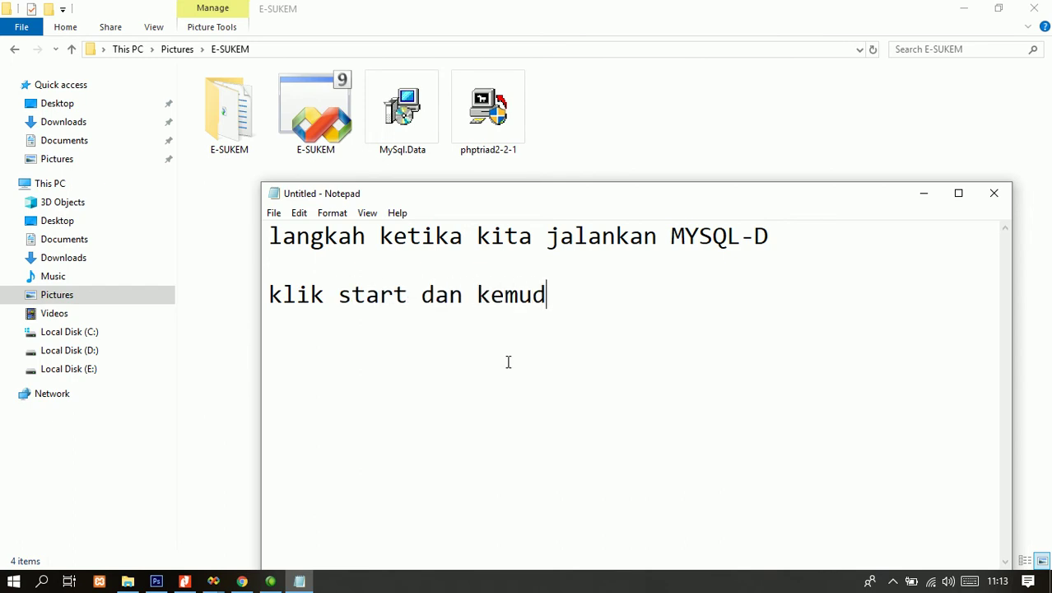
type("ian cari MY")
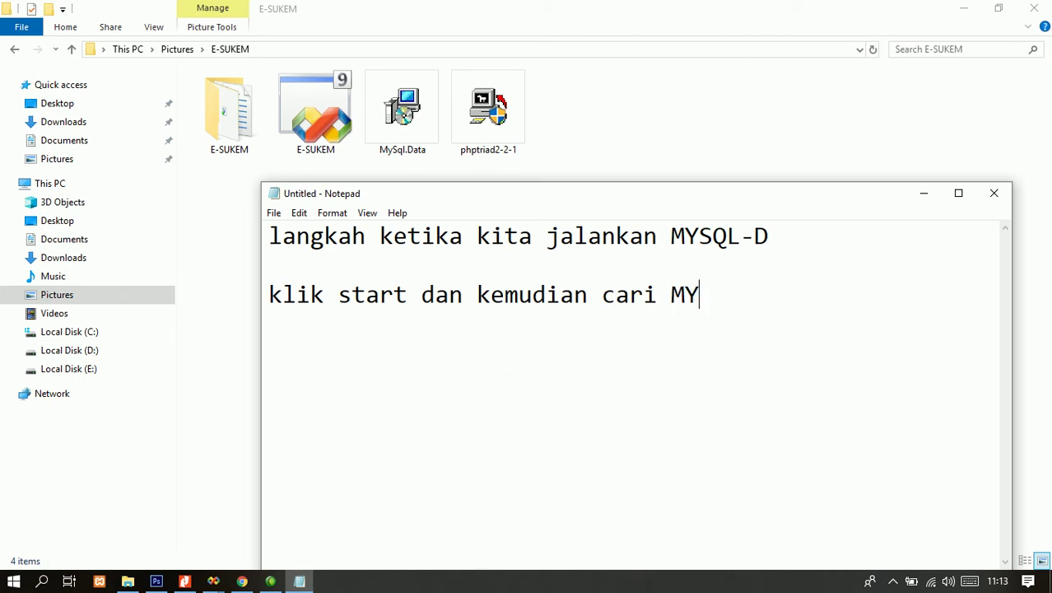
type("SQL-D dan jalan")
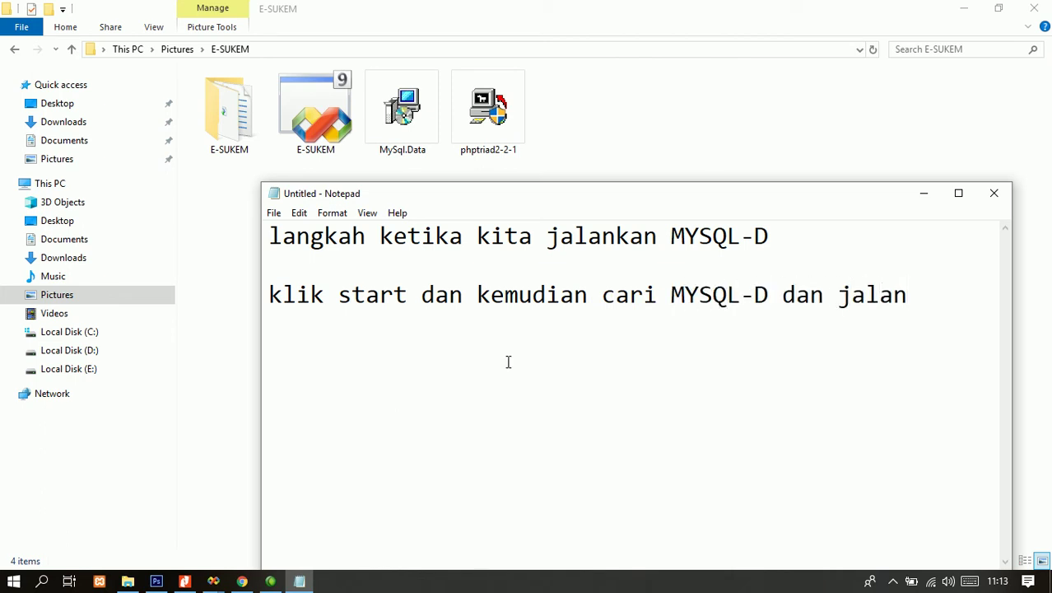
type("kan")
key("Return")
key("Return")
type("perhatik")
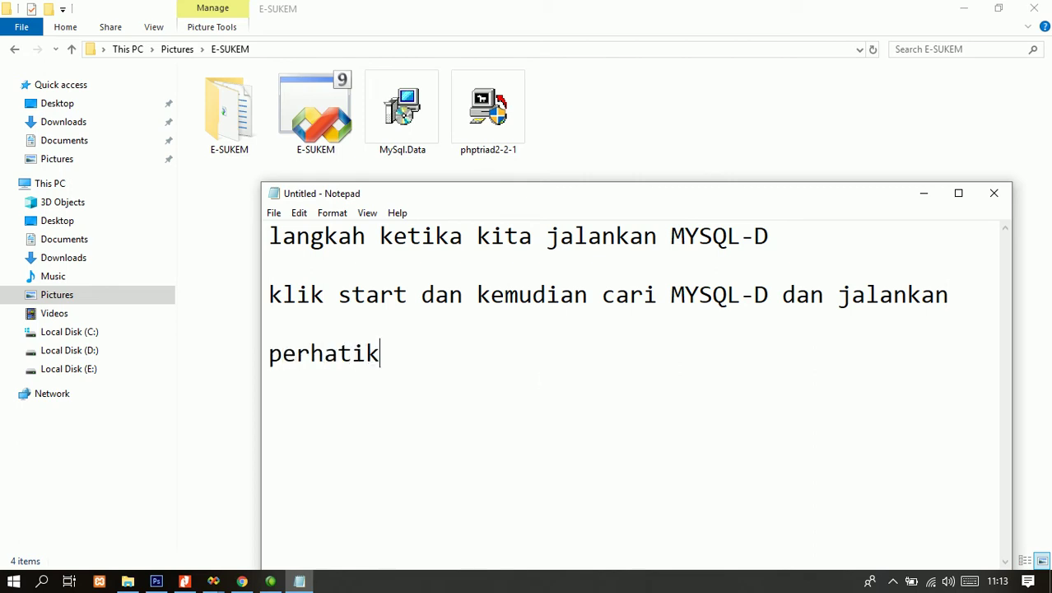
type("an langkah berik")
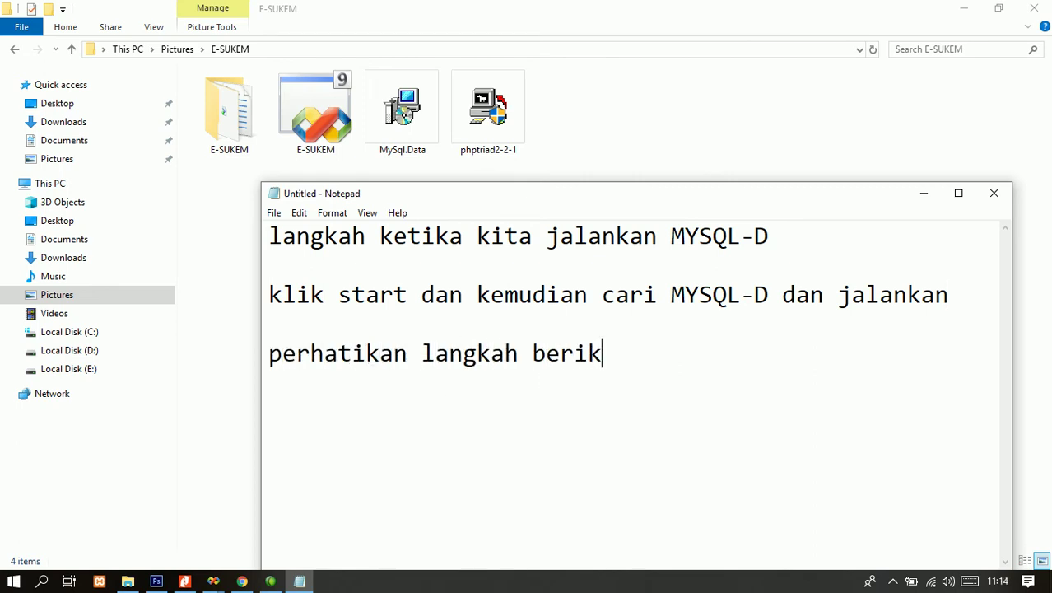
type("ut ini.")
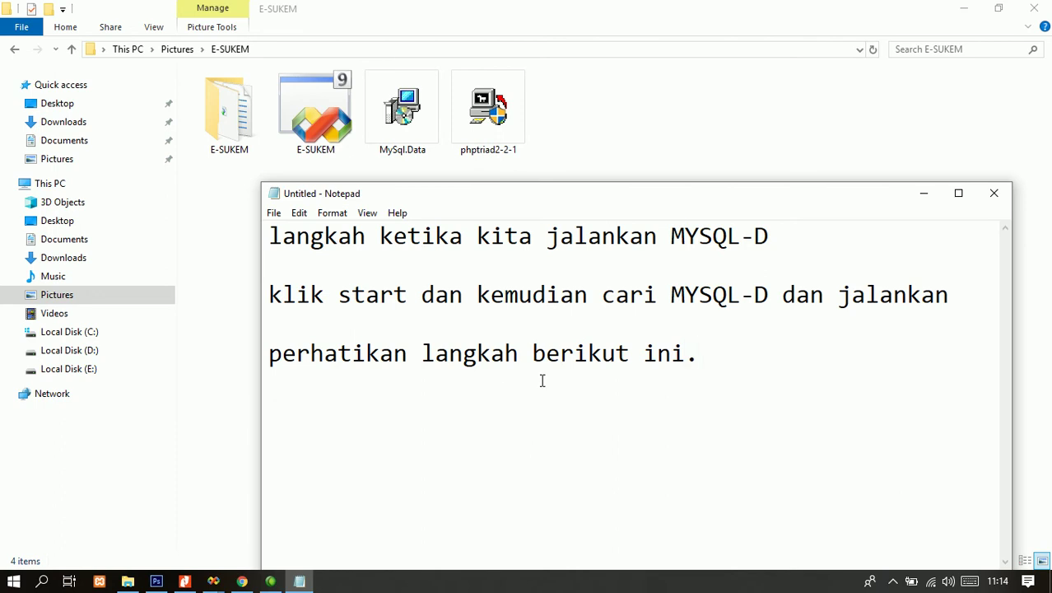
key("ctrl+a")
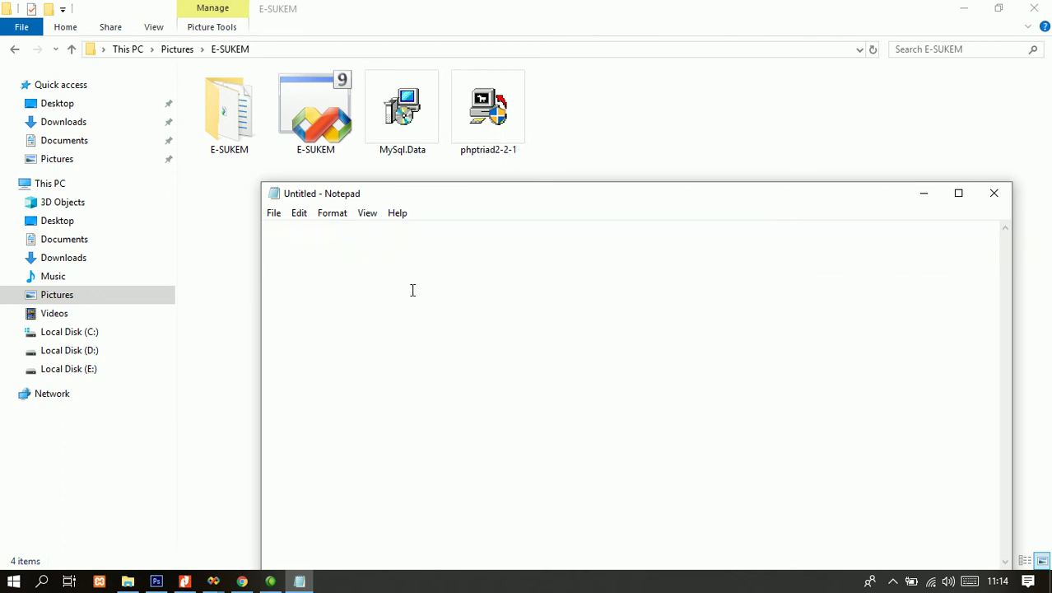
key("super")
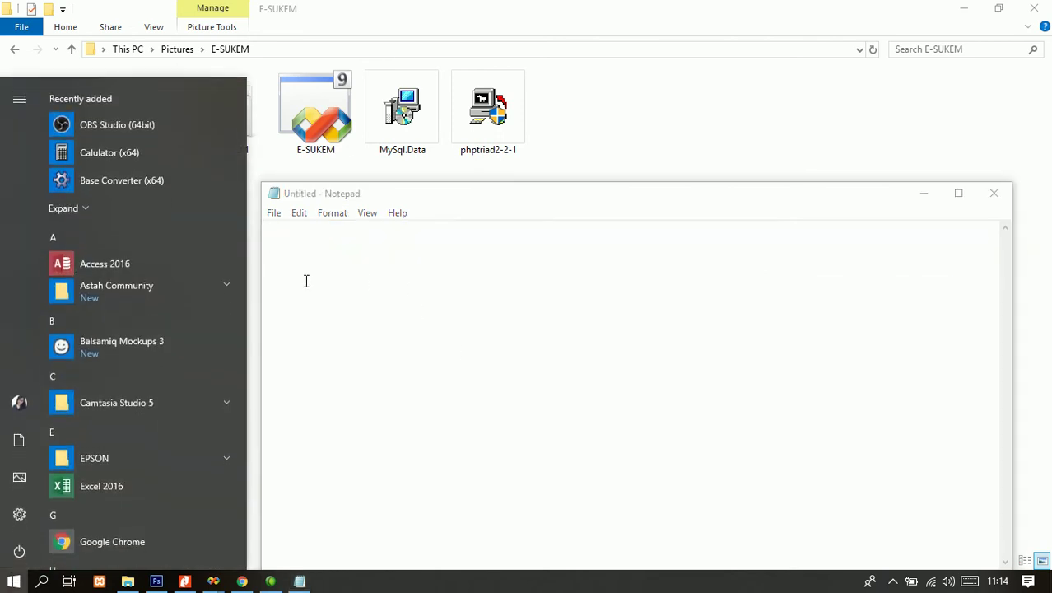
- Search Start for mysql, cancel without launching anything, and move Notepad up and left
type("mysql")
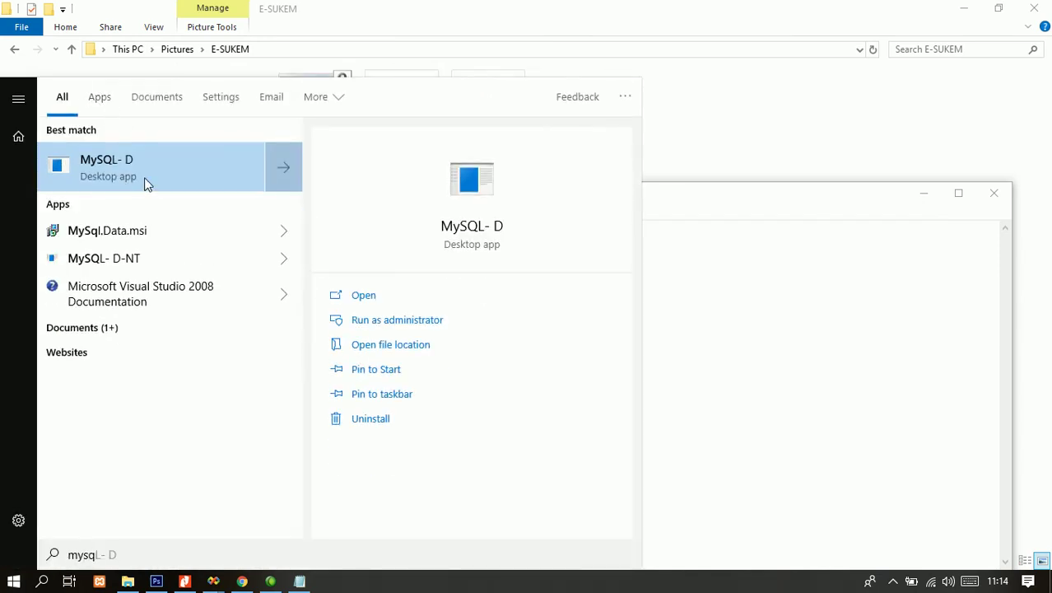
key("Escape")
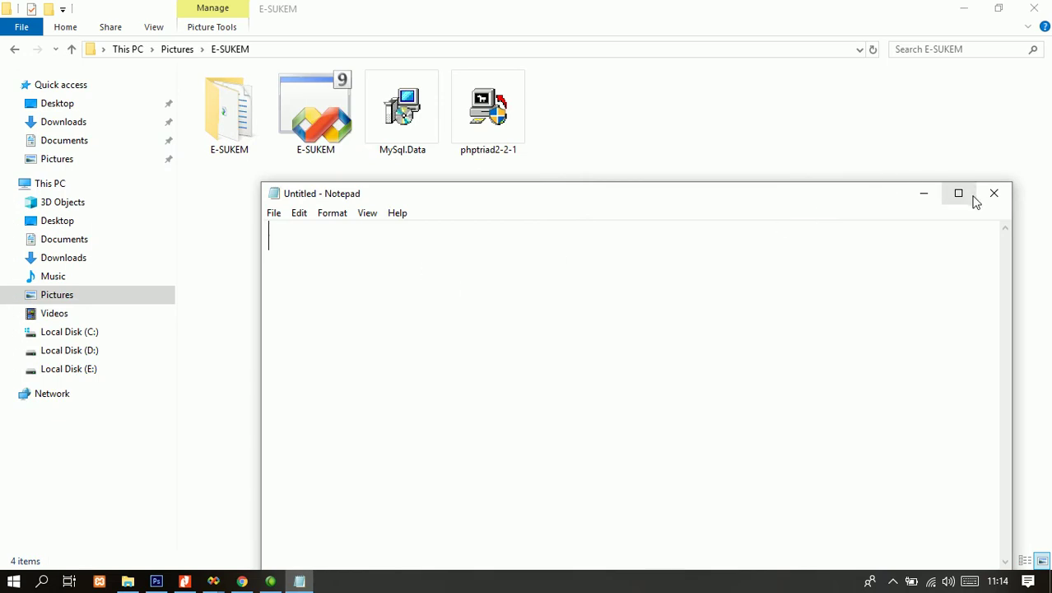
left_click_drag(704, 202, 629, 141)
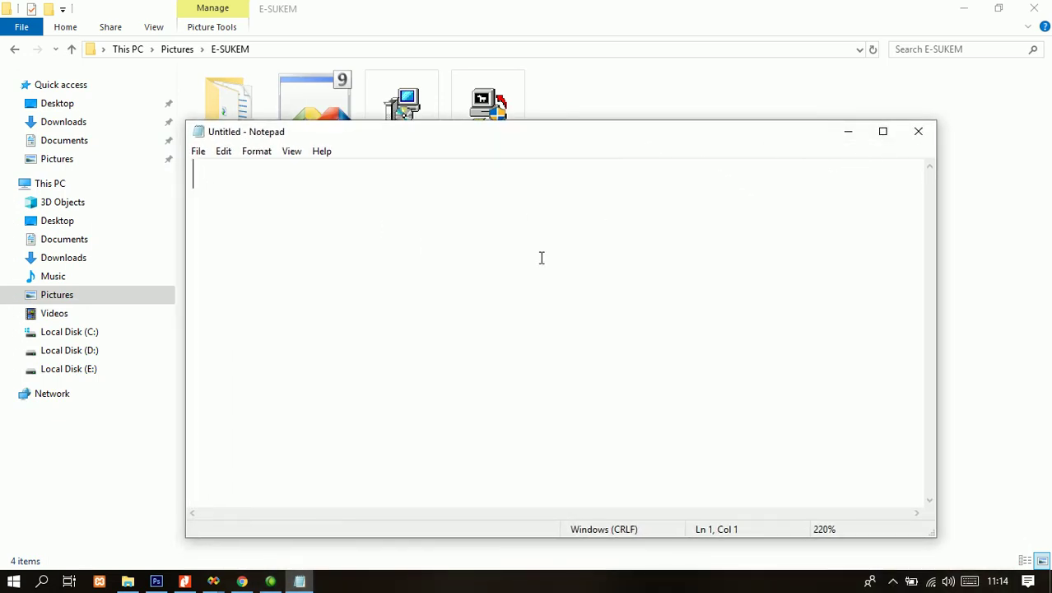
type("jangan bingun kenp ")
type("ti")
key("BackSpace")
key("BackSpace")
key("BackSpace")
key("BackSpace")
type("apa tidak bisa jalan")
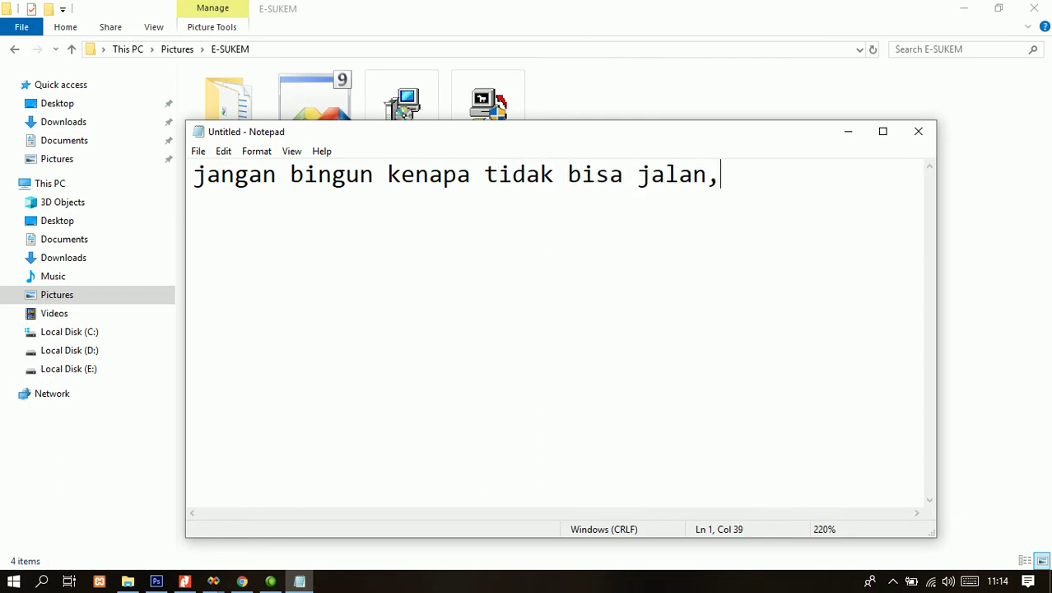
type(" dan tidak tampil")
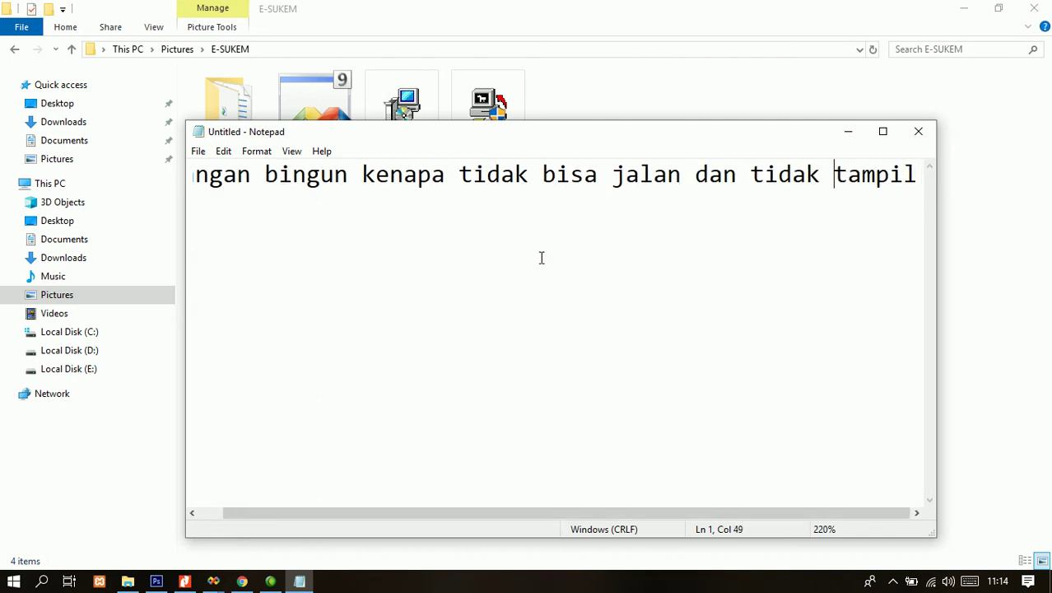
key("Return")
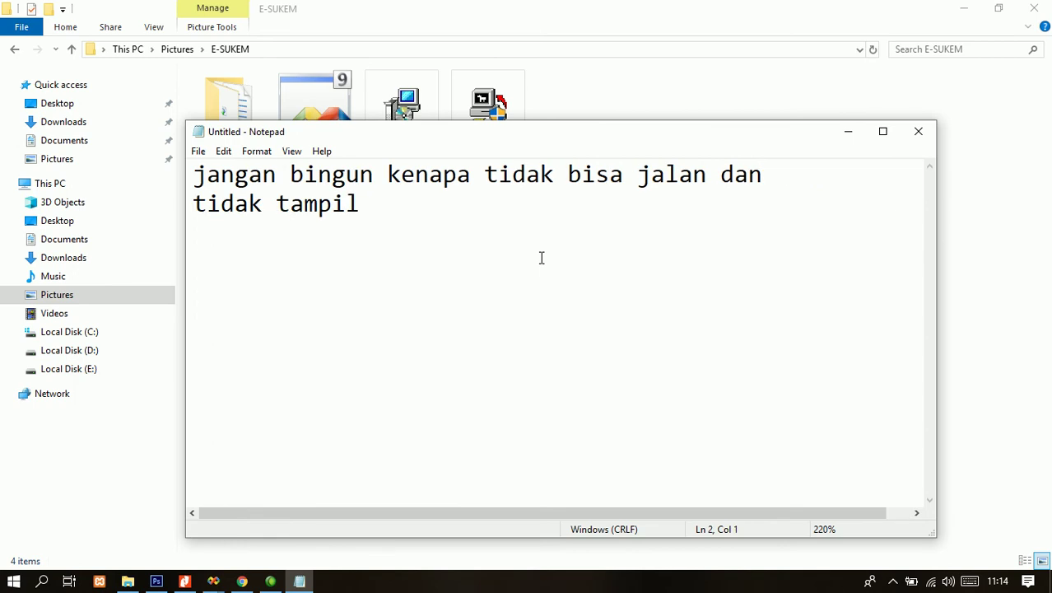
type("mysql")
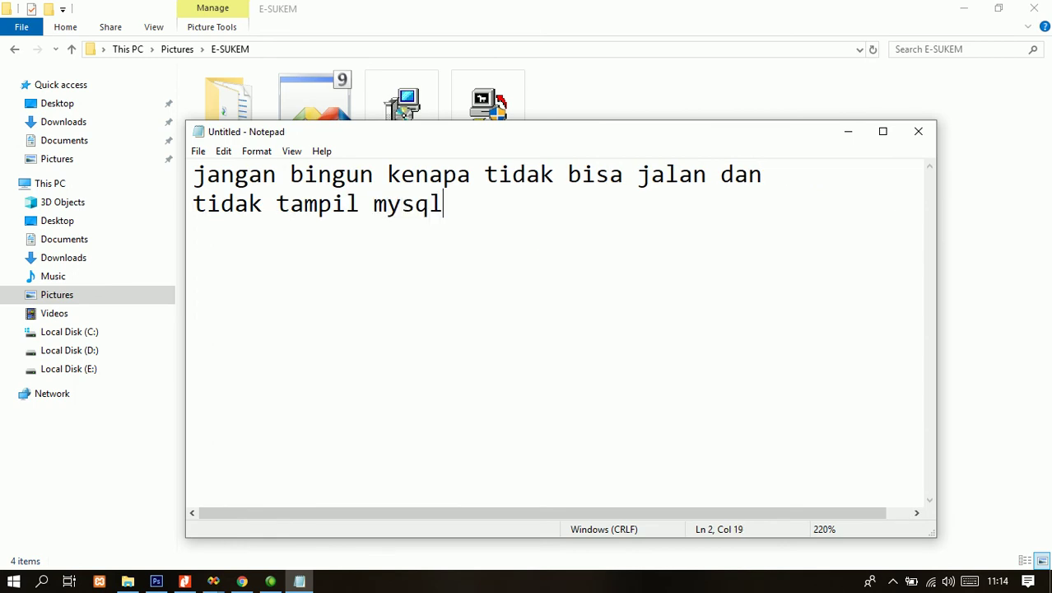
type("-d nya ketika dijalankan.")
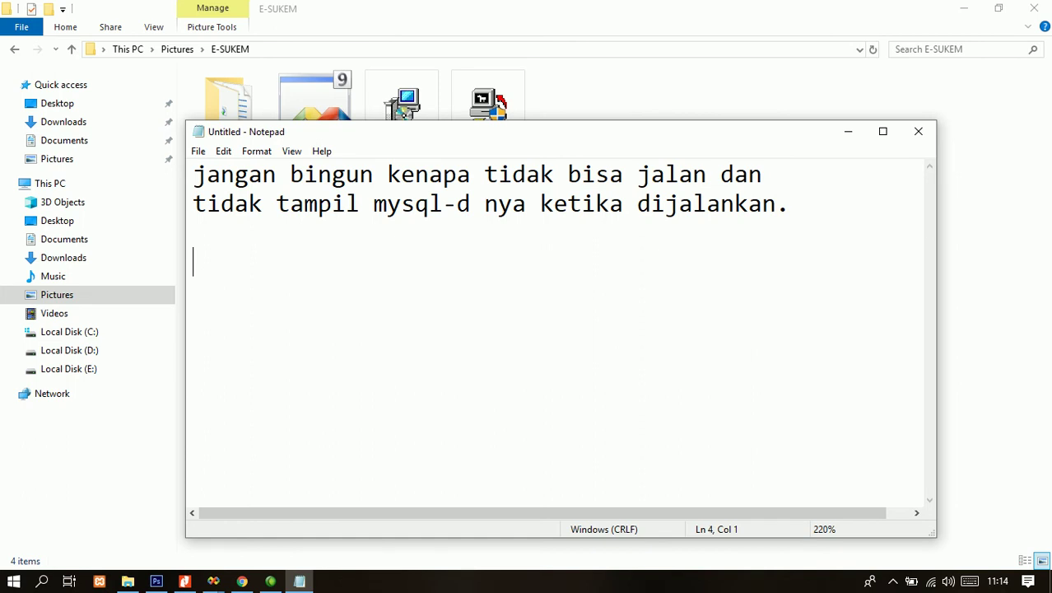
type("mysql-d nya ketika dijal")
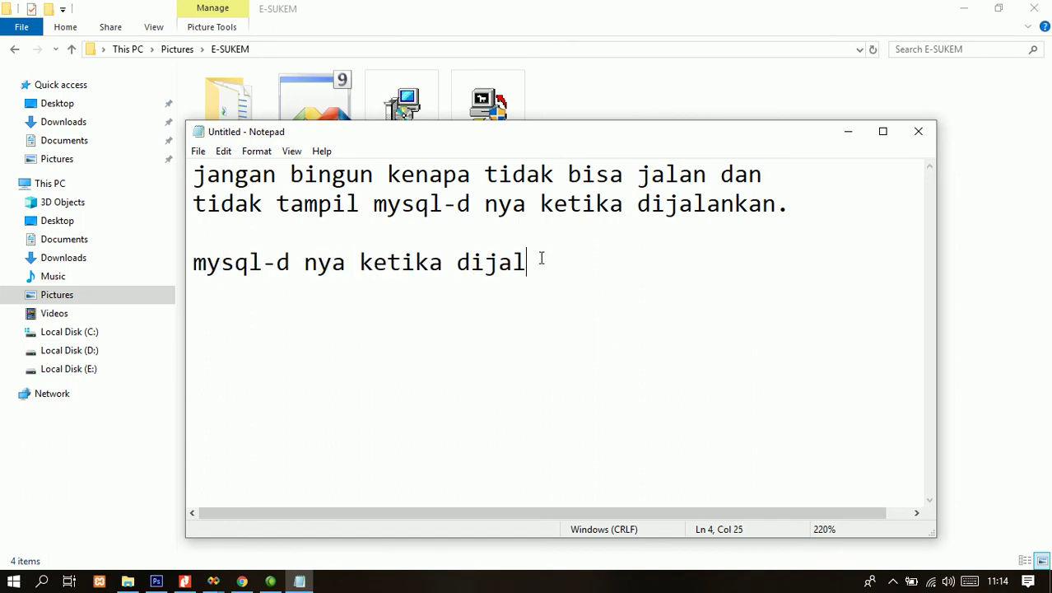
type("ankan akan secara otomatid")
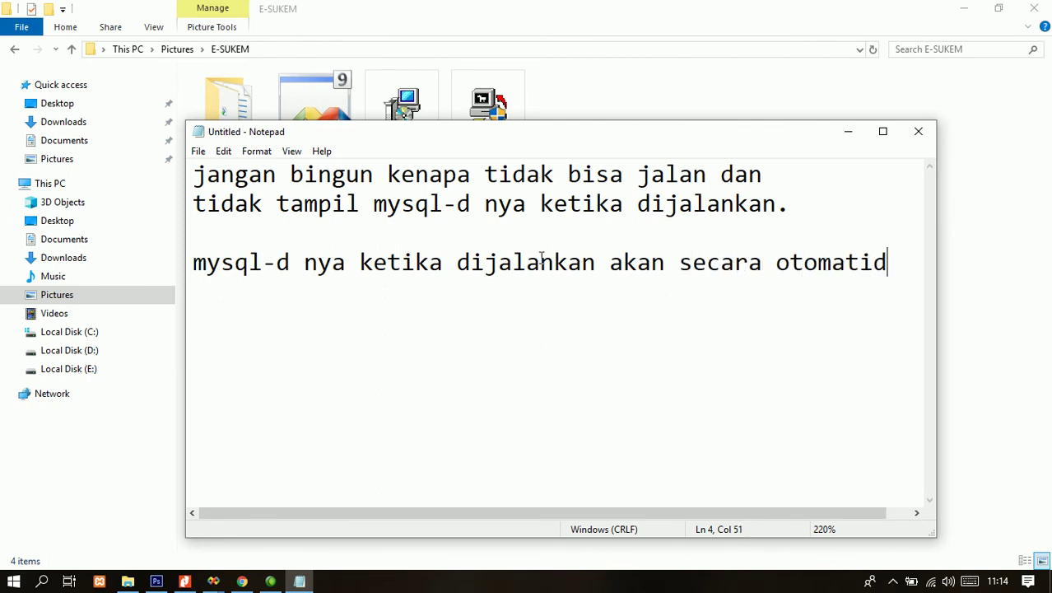
key("BackSpace")
key("BackSpace")
type("s")
key("Return")
type("tersem")
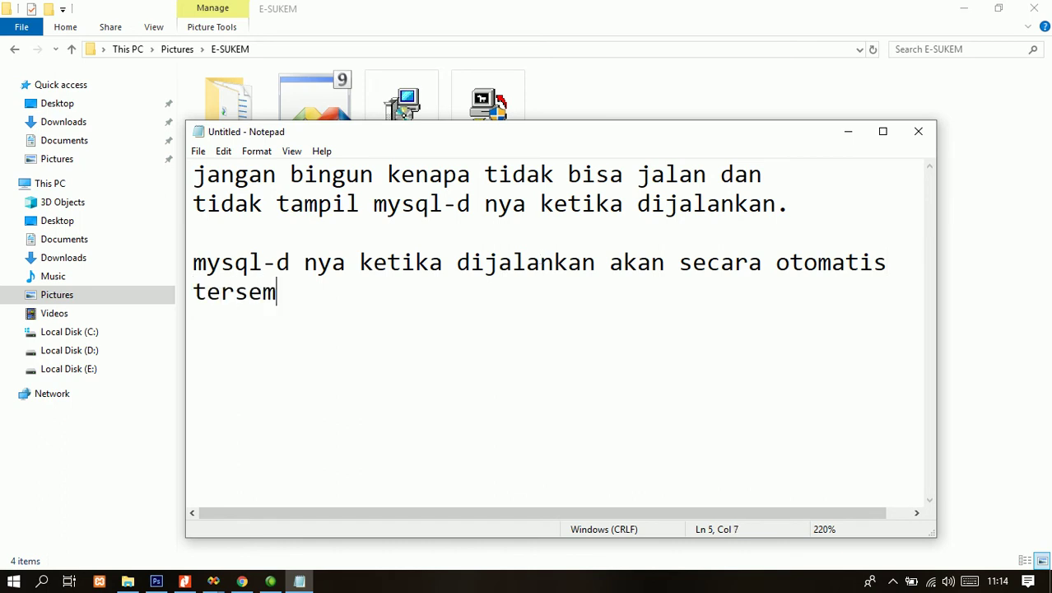
type("bunyi d")
key("BackSpace")
key("shift+Home")
type("di")
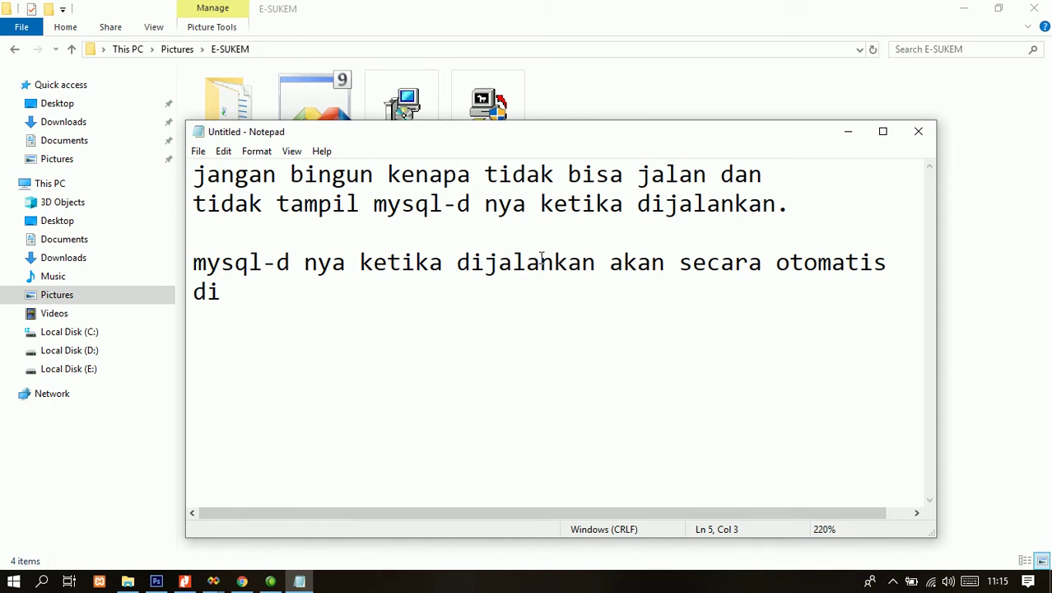
type("hiden")
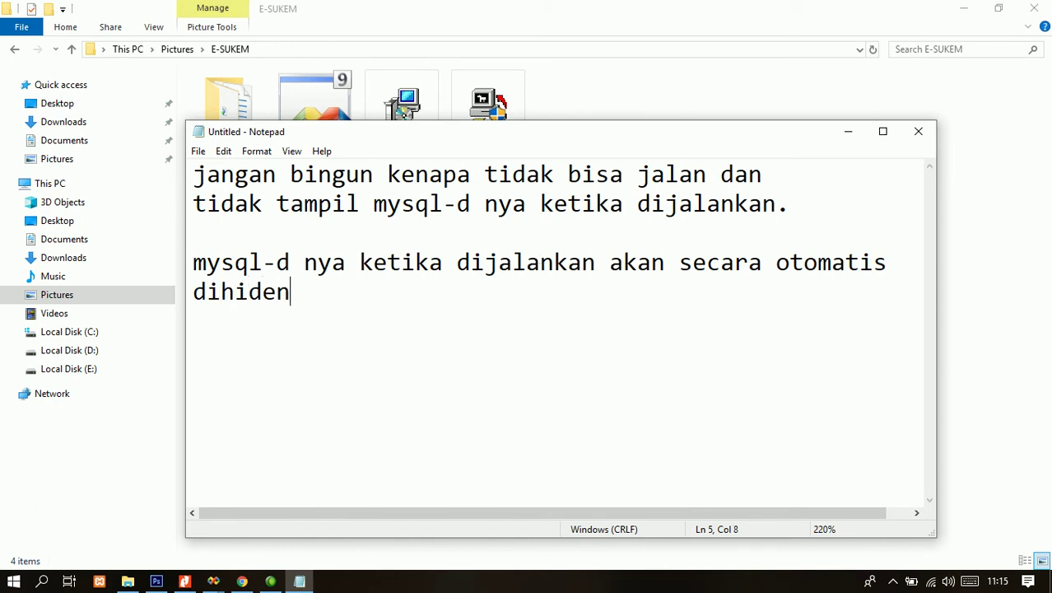
type("d")
key("End")
key("ctrl+a")
key("BackSpace")
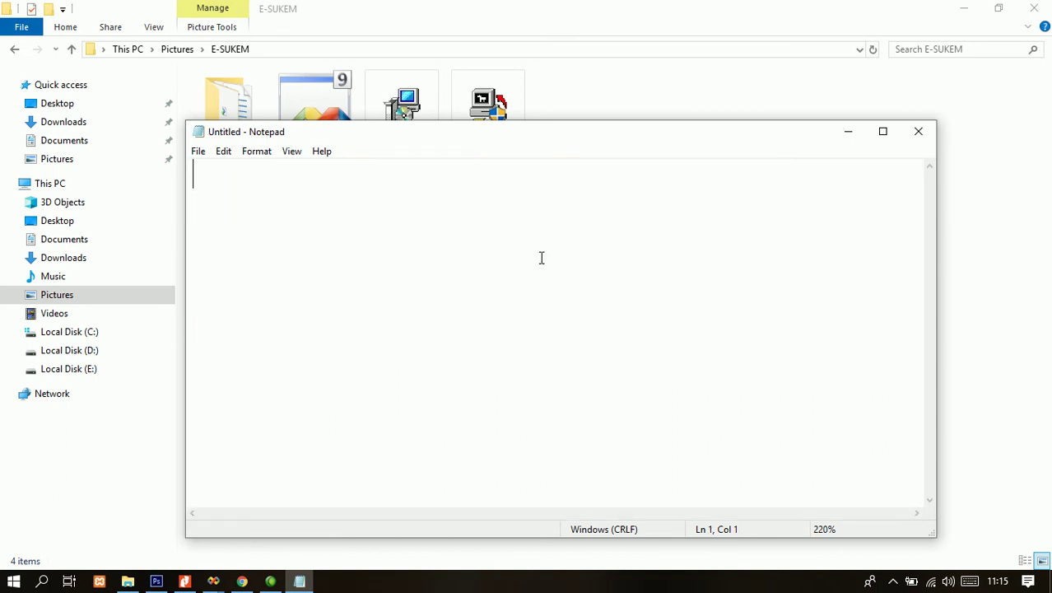
left_click(848, 132)
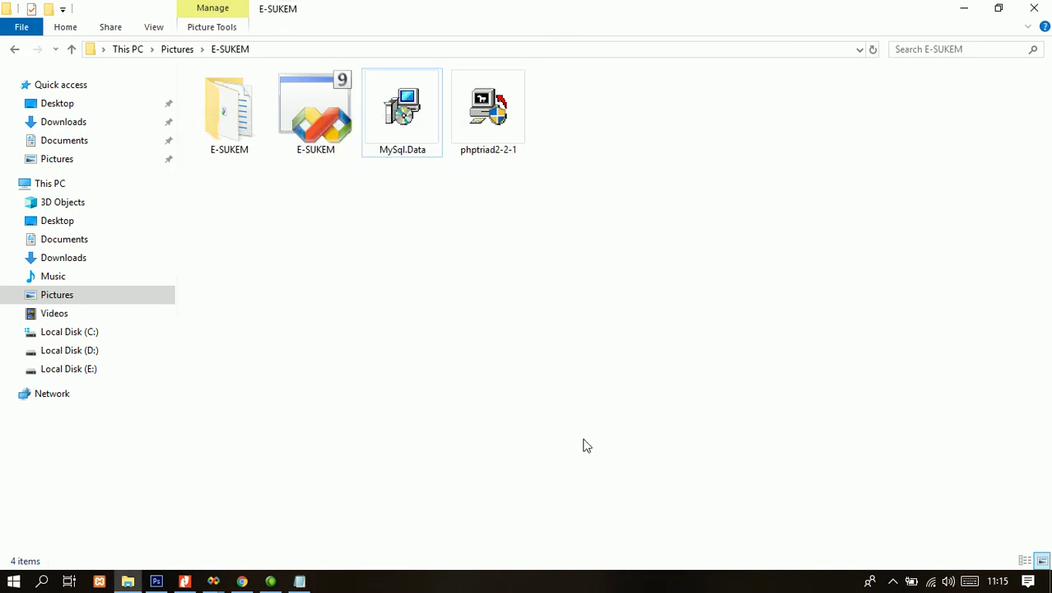
left_click(300, 580)
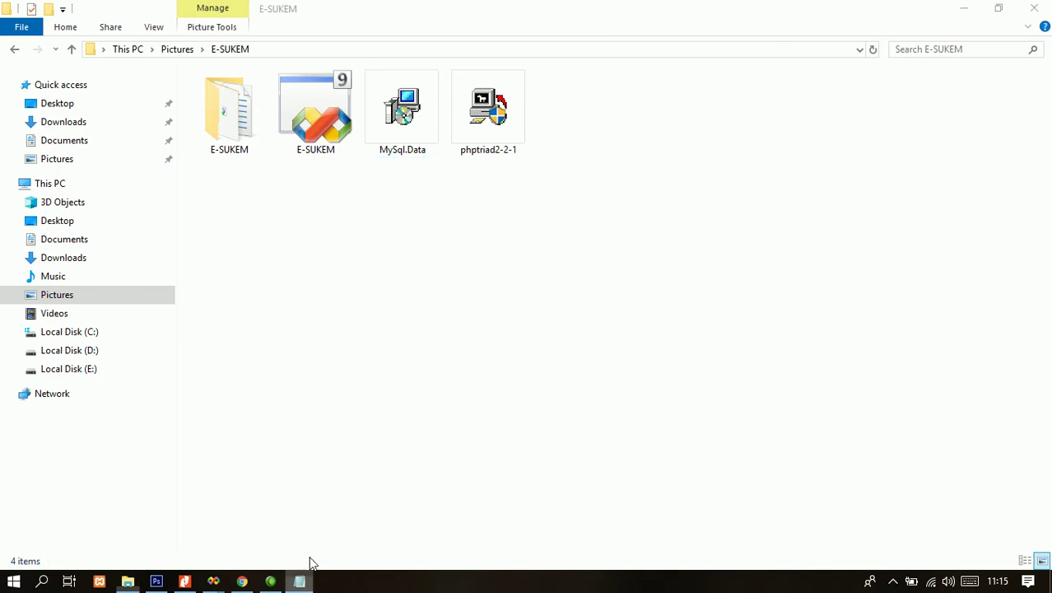
type("coba k")
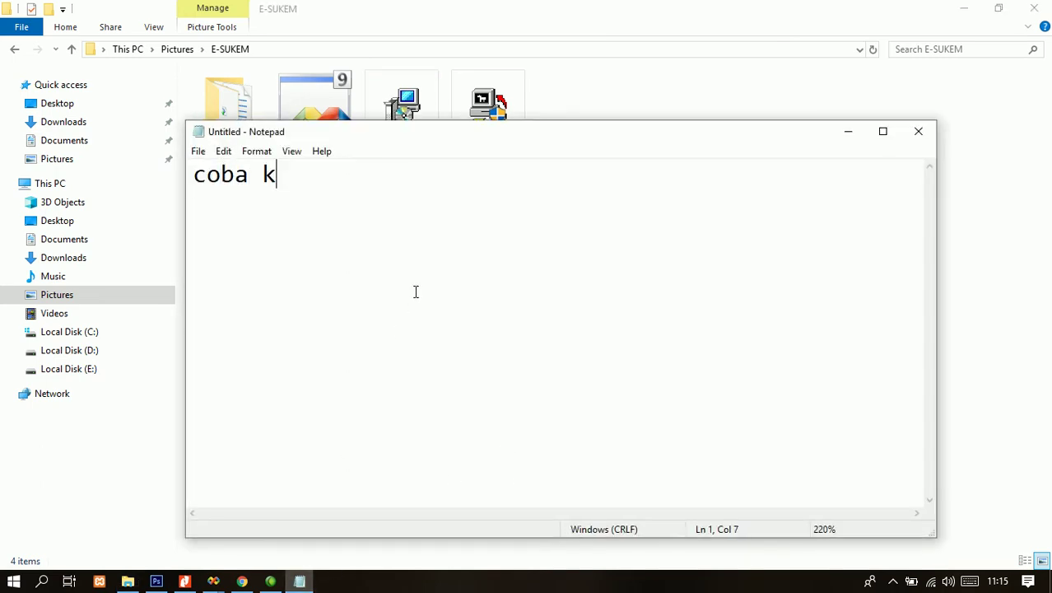
type("ita cek d")
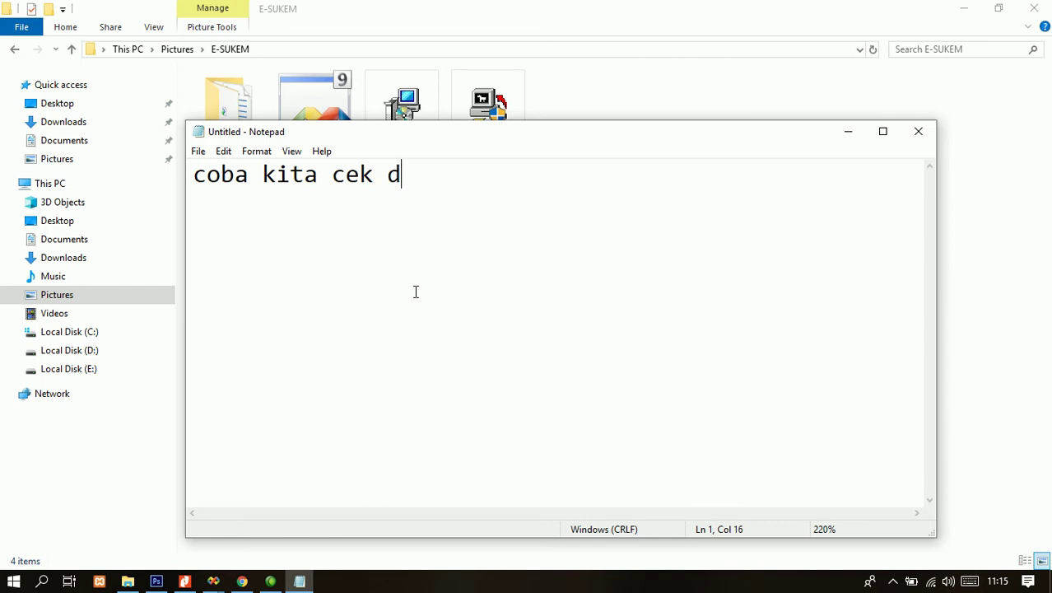
type("i task manager")
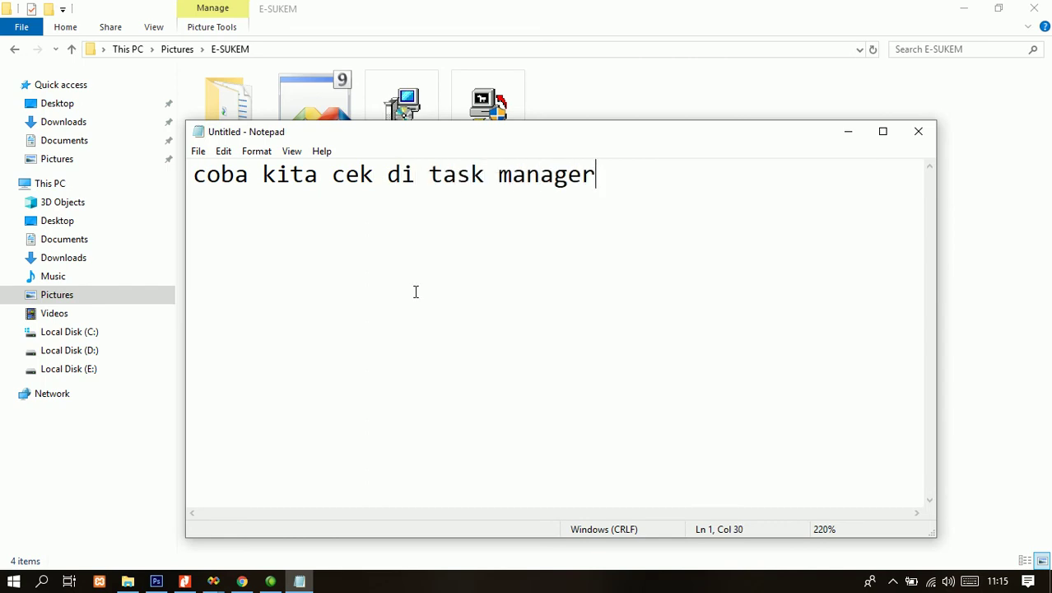
type(" apakah")
key("Return")
type("mysql-dnya")
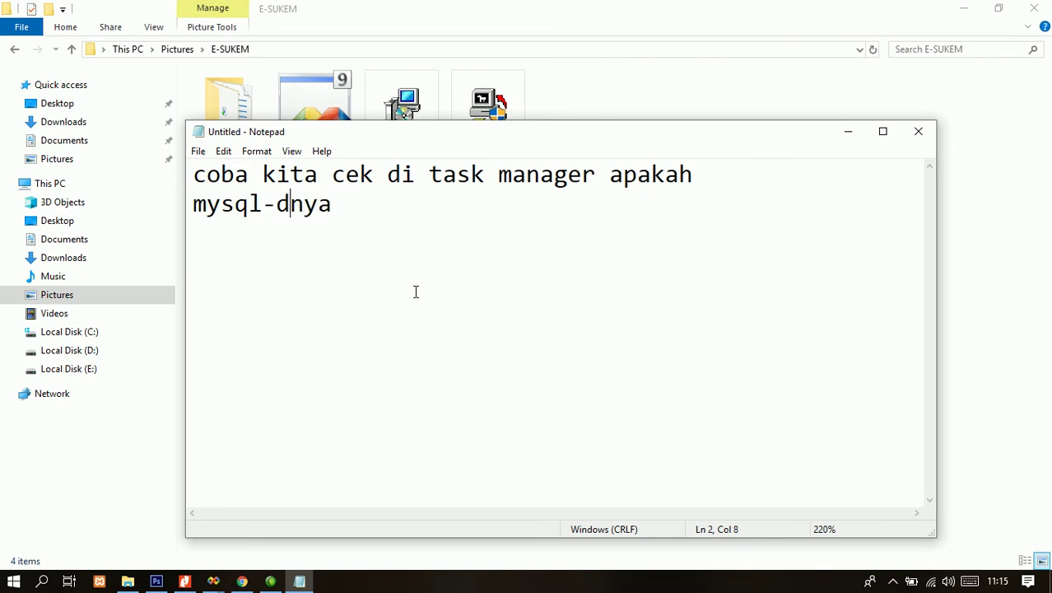
key("Left")
key("End")
type("berjalan ")
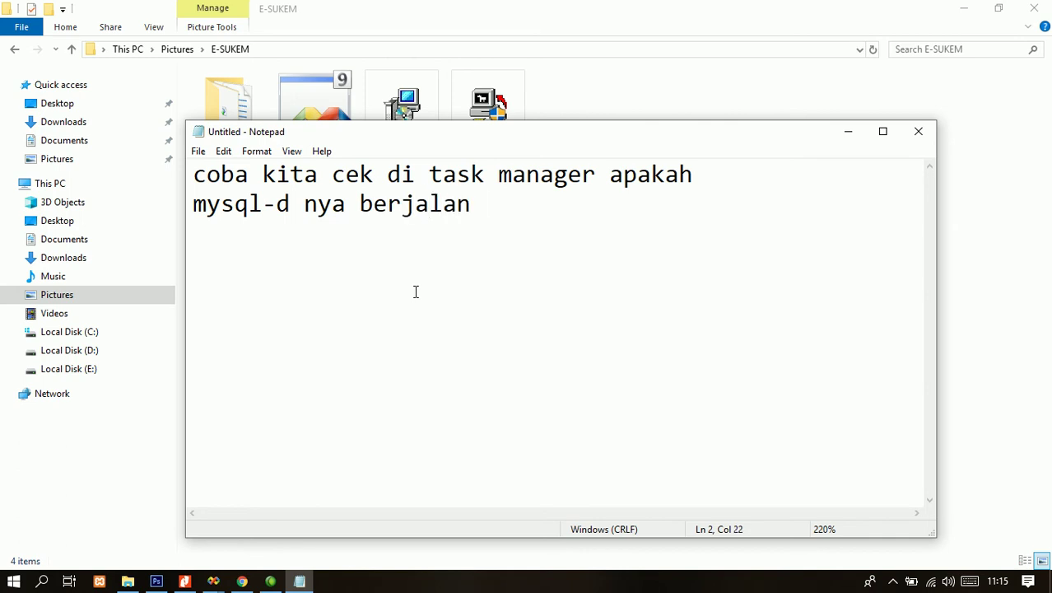
type("atai tidak")
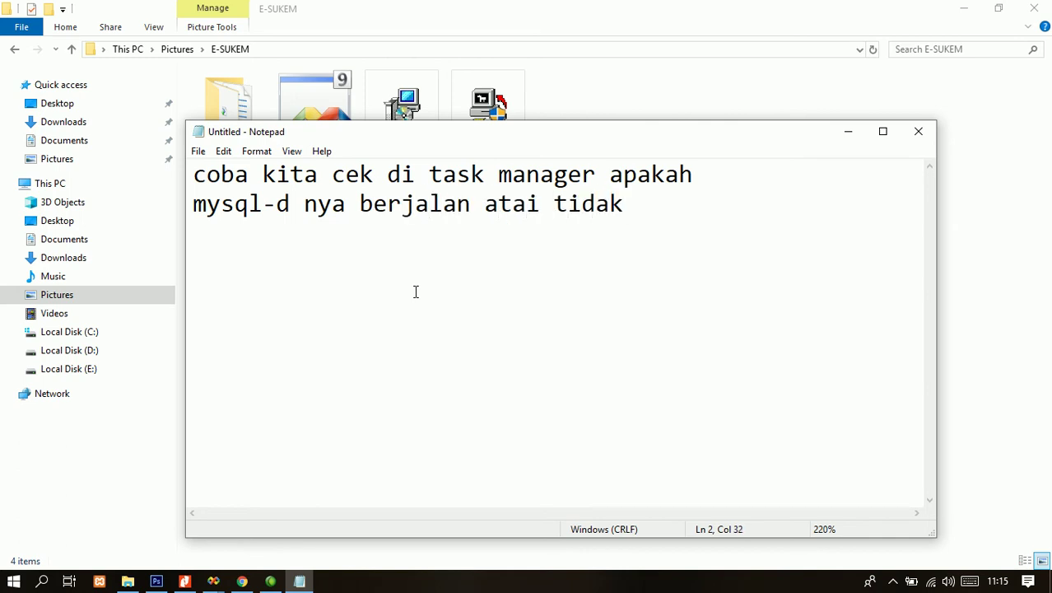
key("ctrl+a")
key("BackSpace")
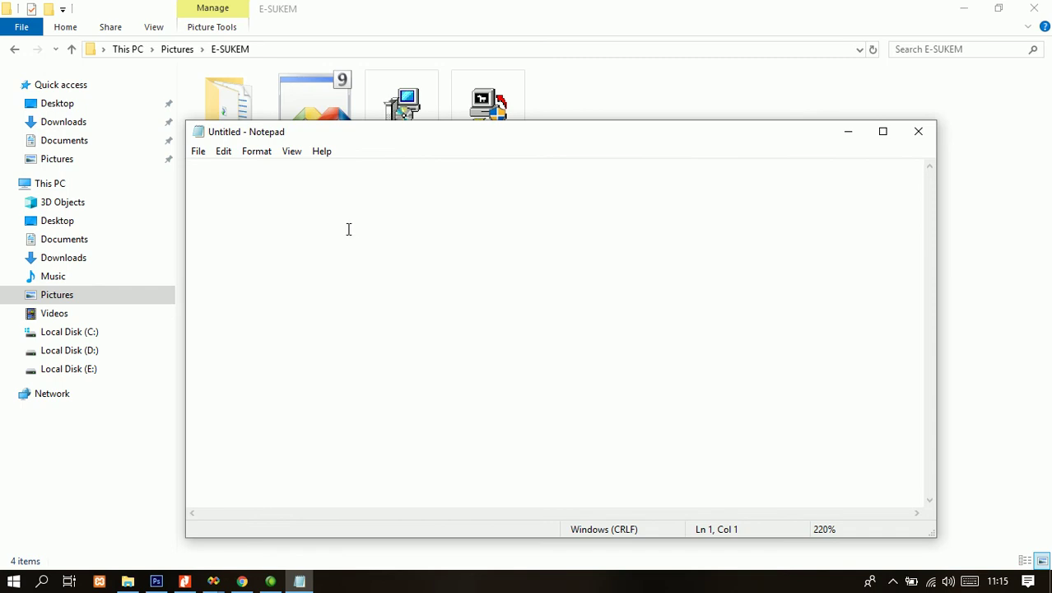
- Open Task Manager, find the two mysqld (32 bit) background processes, then return to Notepad
right_click(515, 583)
left_click(548, 507)
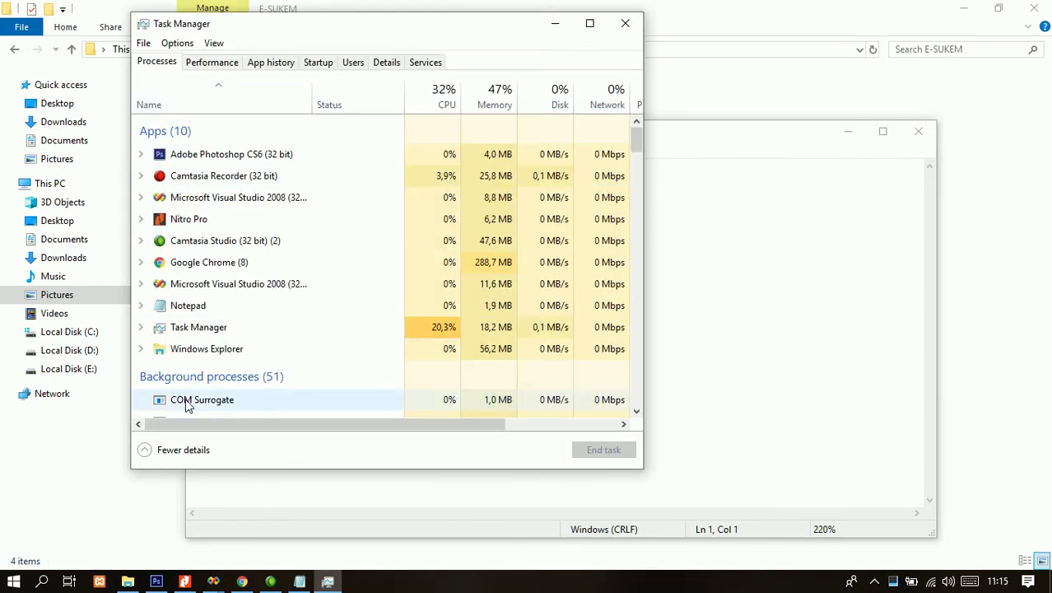
scroll(206, 297, "down", 2)
scroll(221, 296, "down", 10)
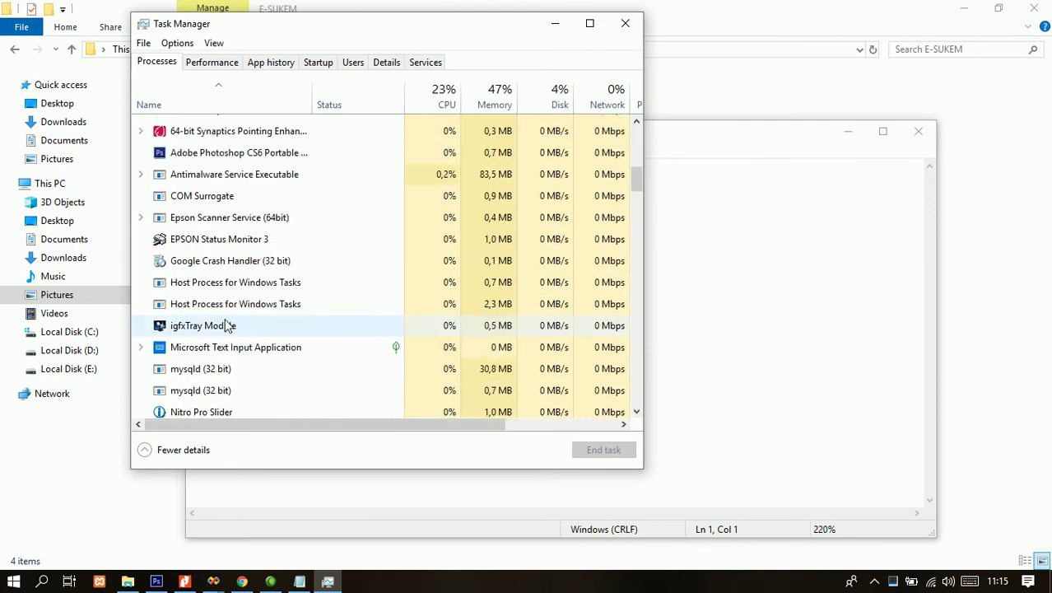
scroll(218, 317, "up", 1)
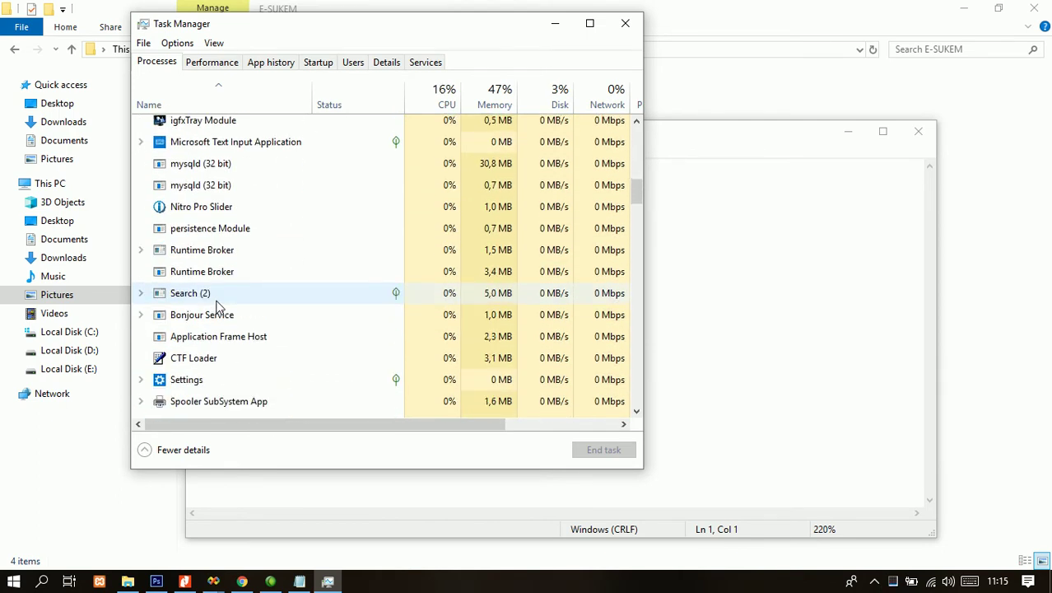
left_click(205, 170)
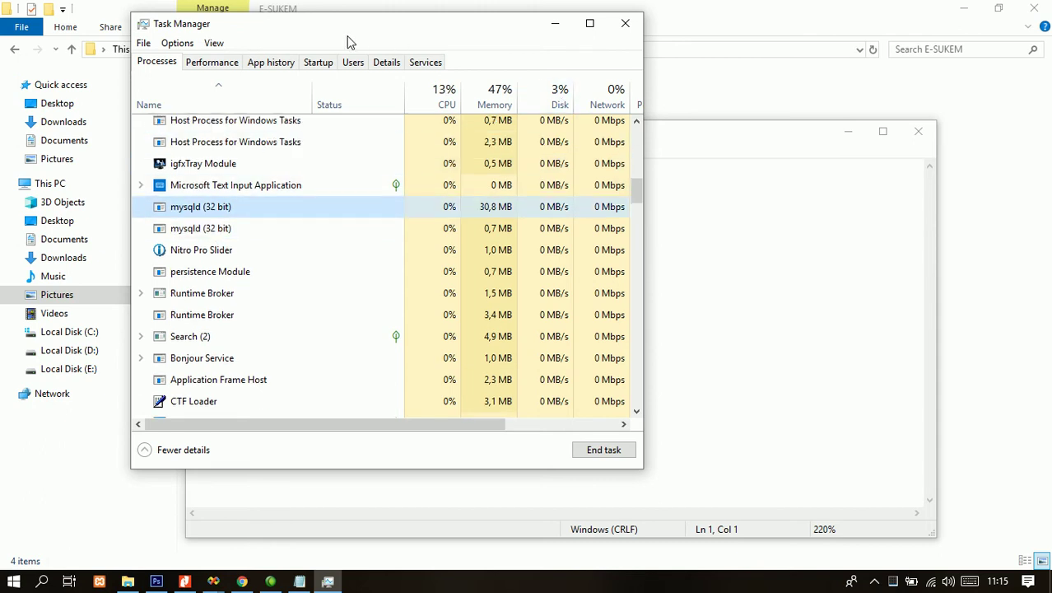
left_click_drag(394, 25, 290, 23)
left_click(579, 125)
left_click_drag(580, 125, 633, 111)
type("mysq")
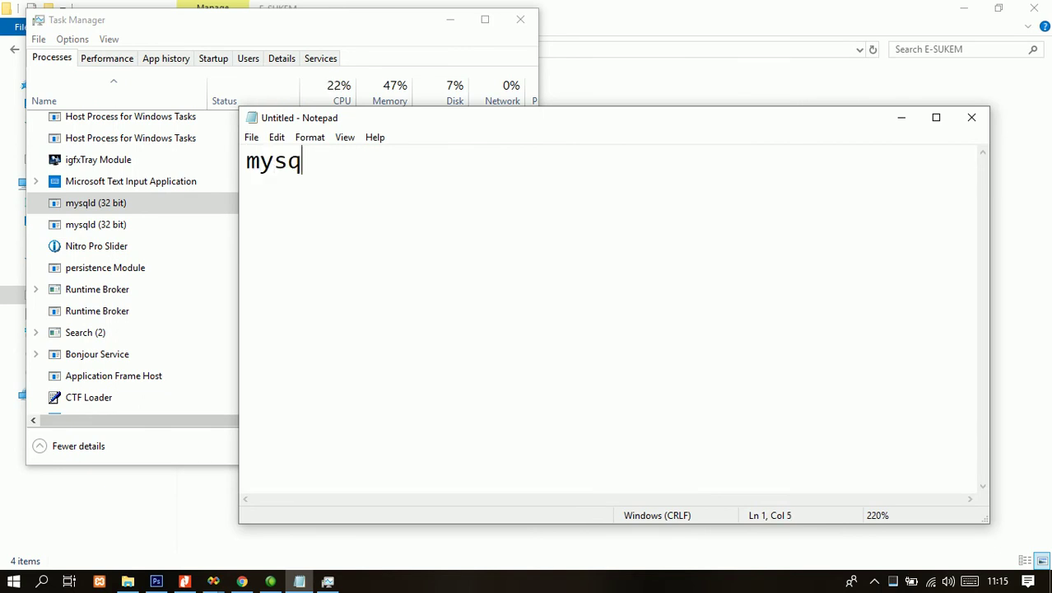
type("l-d ")
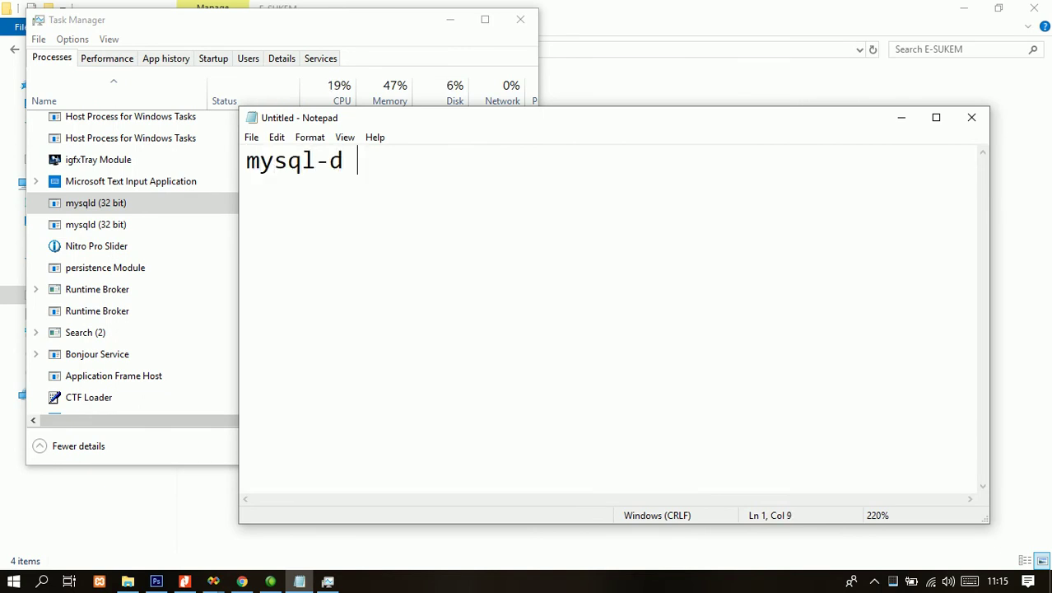
type("nya sudah jalan.  ")
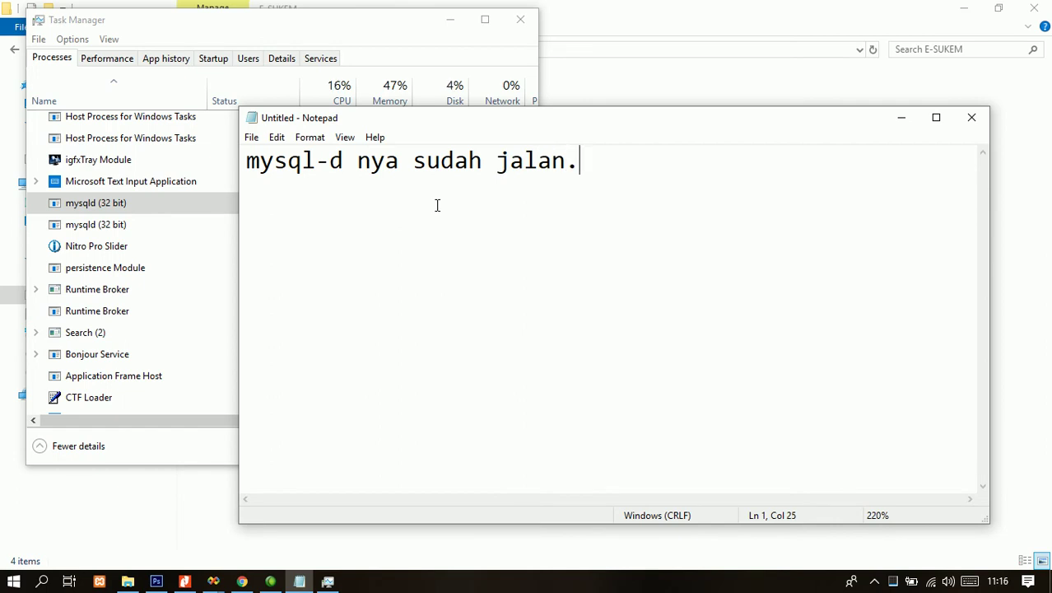
type("lang")
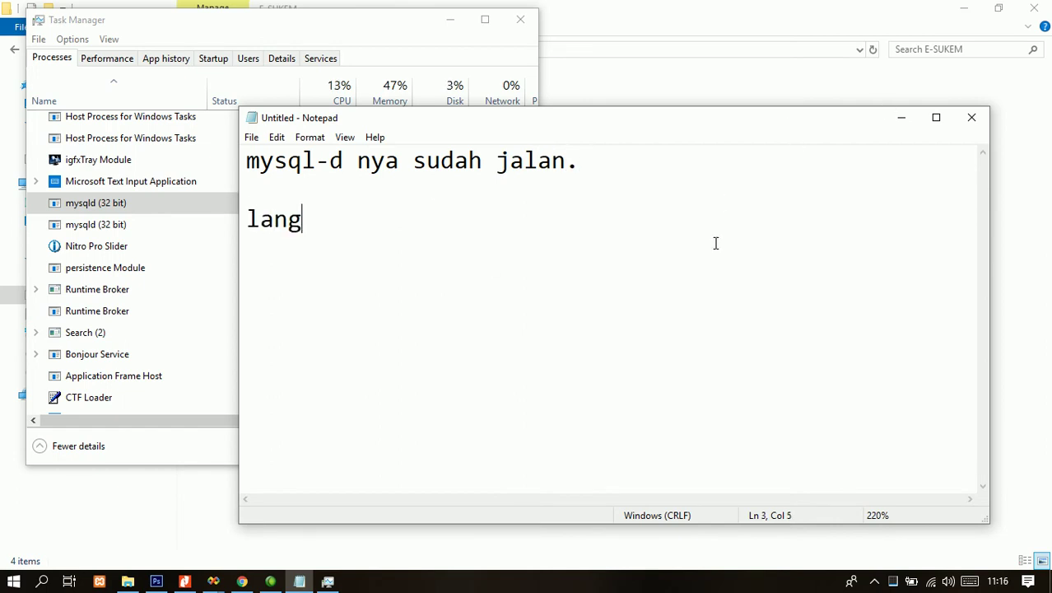
type("kah yang perlu k")
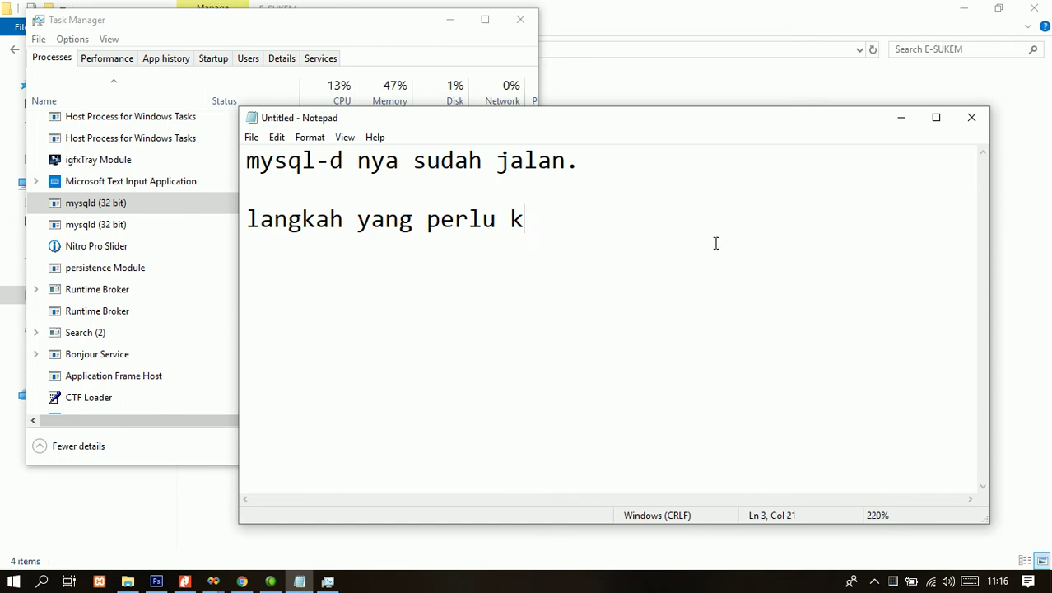
type("ita lakukan selanjutnya ad")
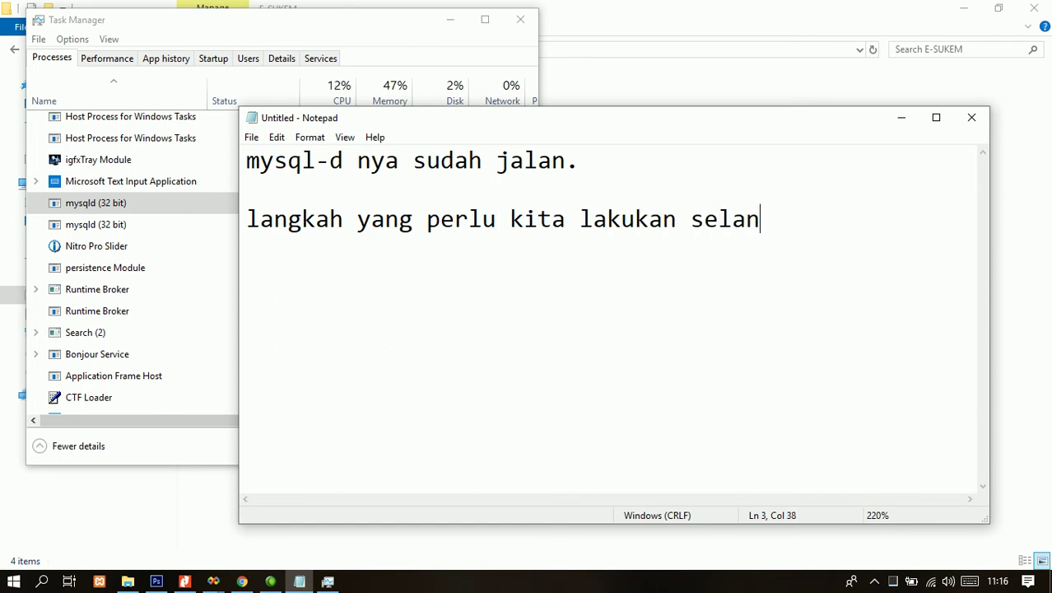
key("BackSpace")
key("BackSpace")
key("Return")
type("adalah dengan ")
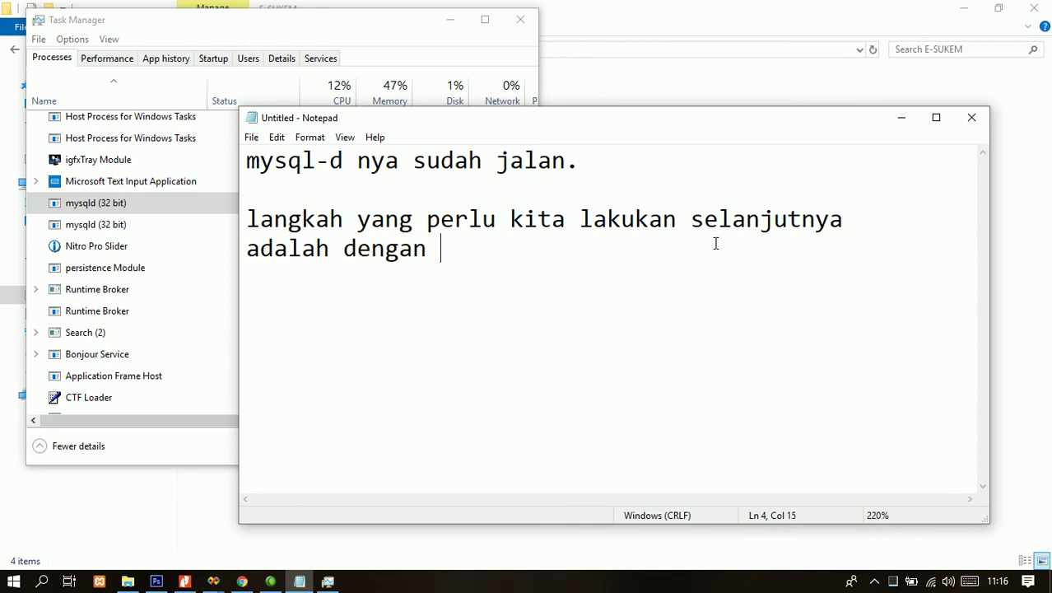
type("memidangka da")
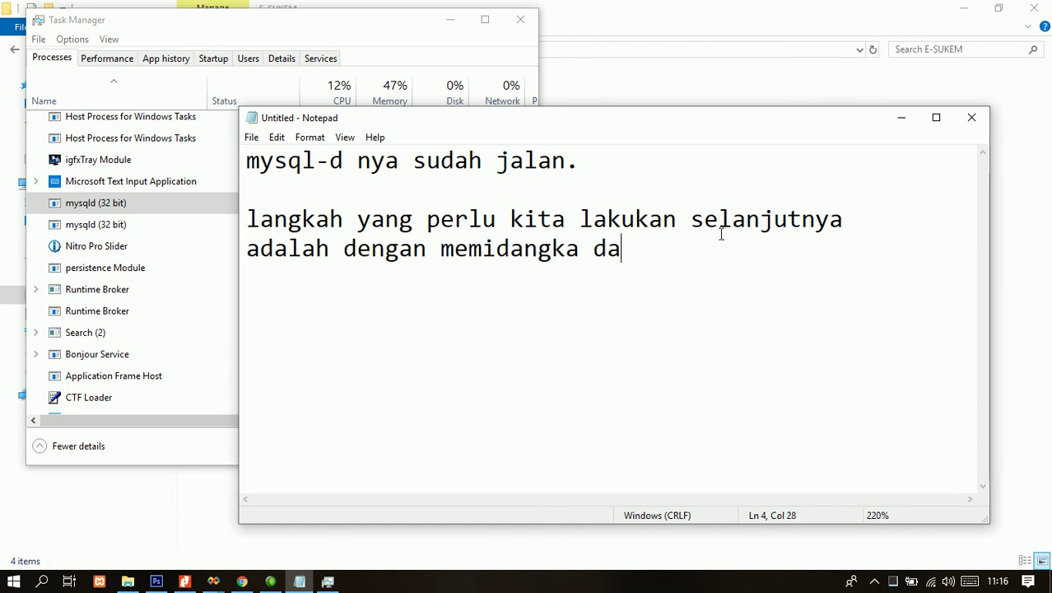
key("ctrl+shift+Left")
key("ctrl+shift+Left")
type("memin")
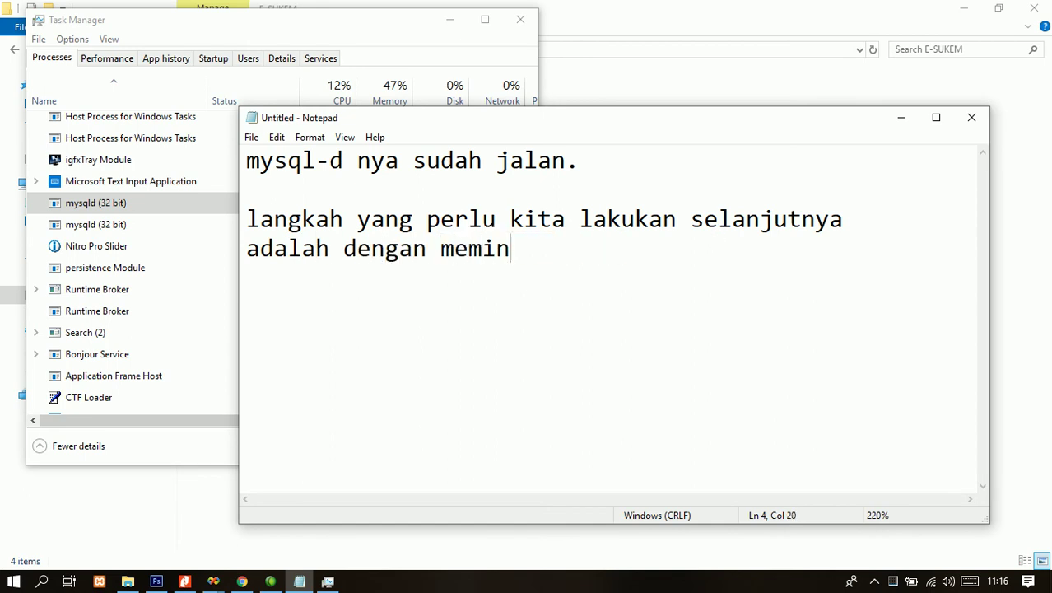
type("dahkan databse yang ")
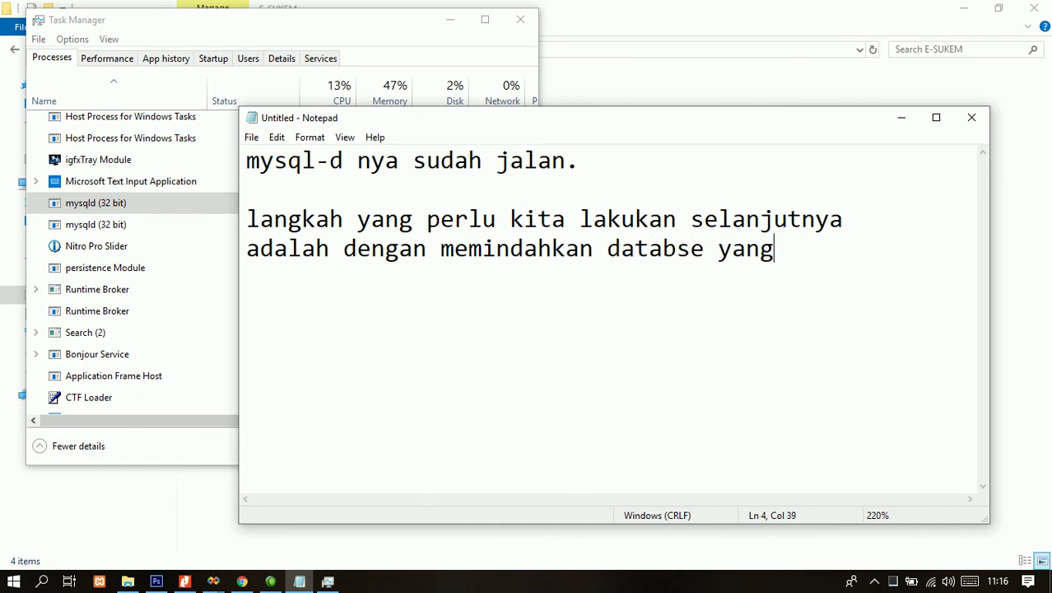
type("a")
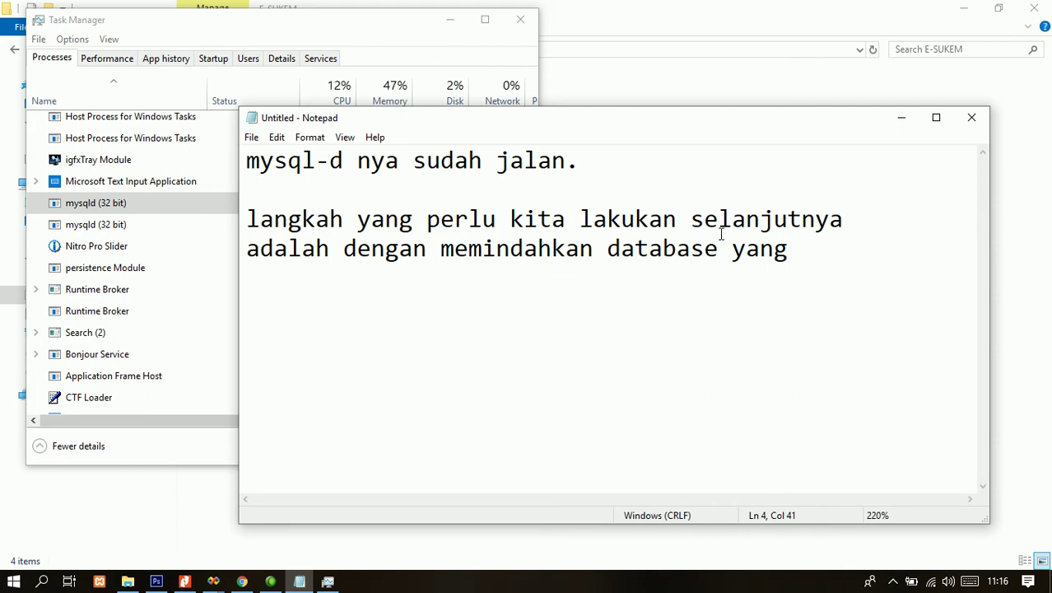
type("sudahkita bu")
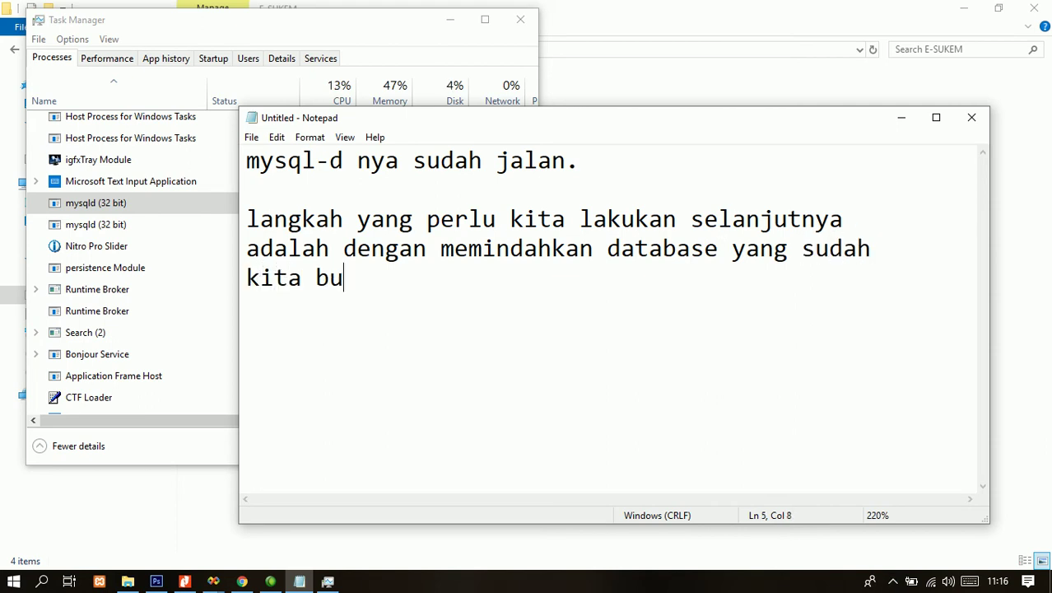
type("at kedalam for")
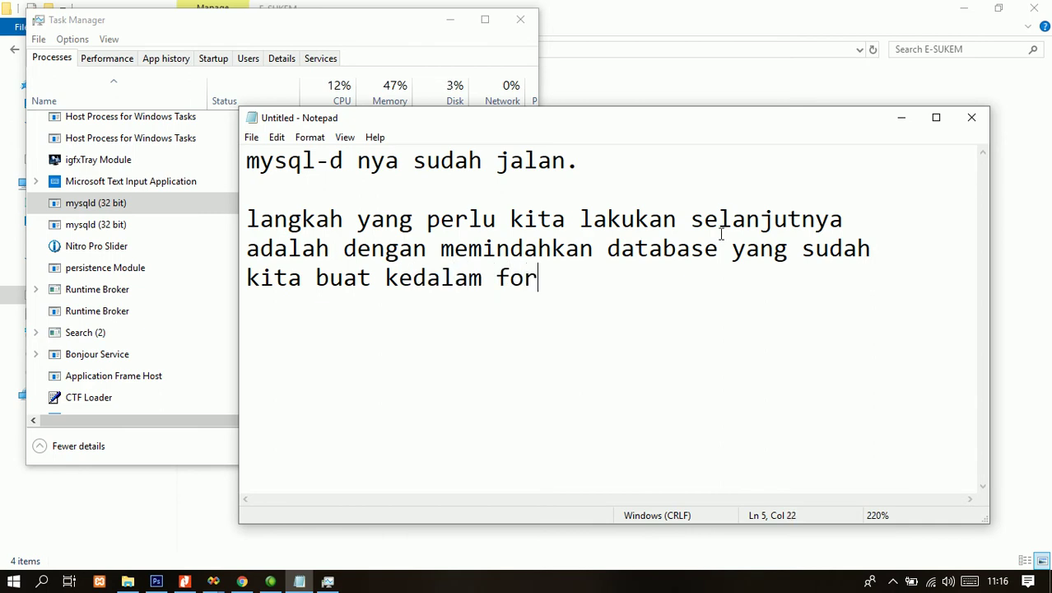
type("lder")
key("BackSpace")
key("BackSpace")
key("BackSpace")
key("BackSpace")
type("der mysql")
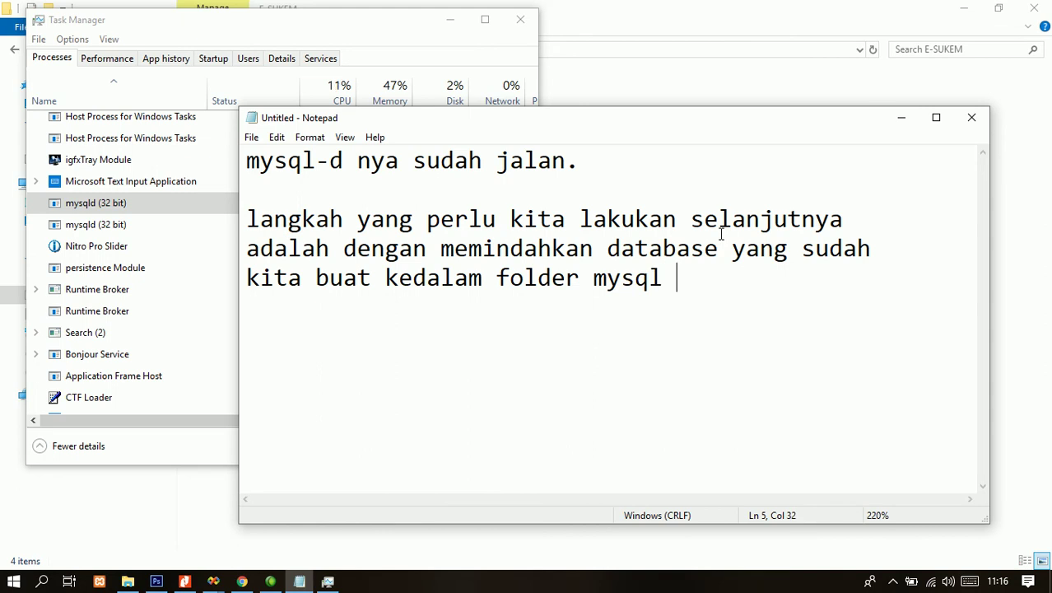
type(".")
key("Return")
key("Return")
type("perhatikan data")
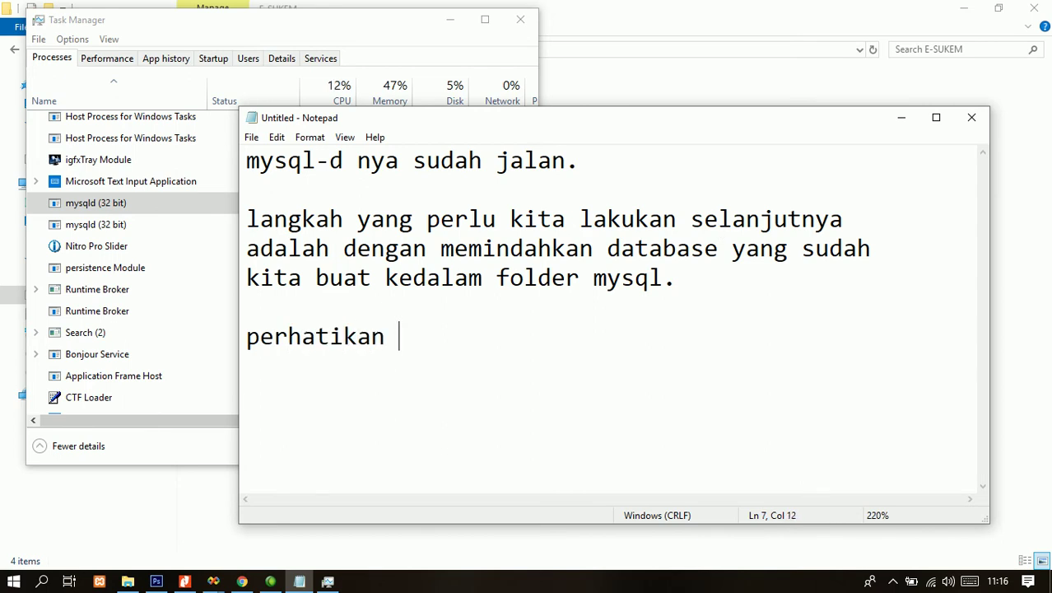
key("BackSpace")
key("BackSpace")
key("BackSpace")
key("BackSpace")
type("lang")
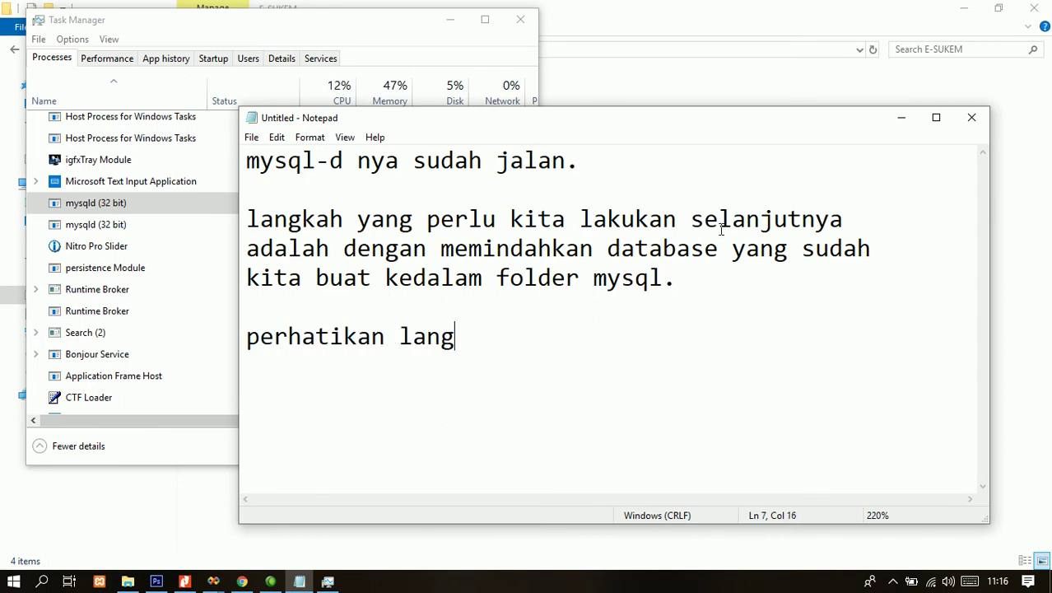
type("kah berikut ini.")
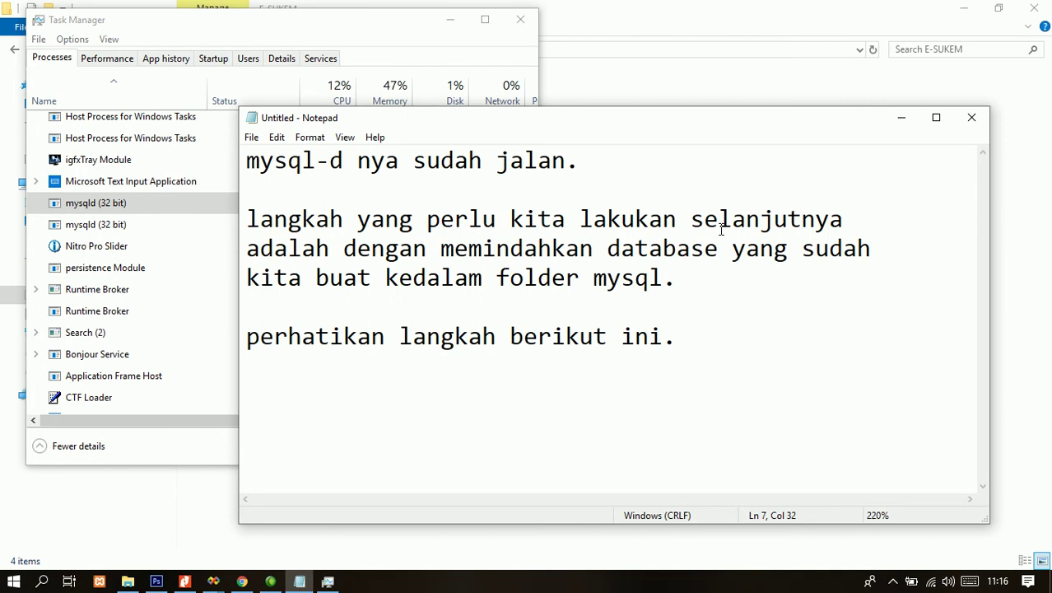
key("ctrl+a")
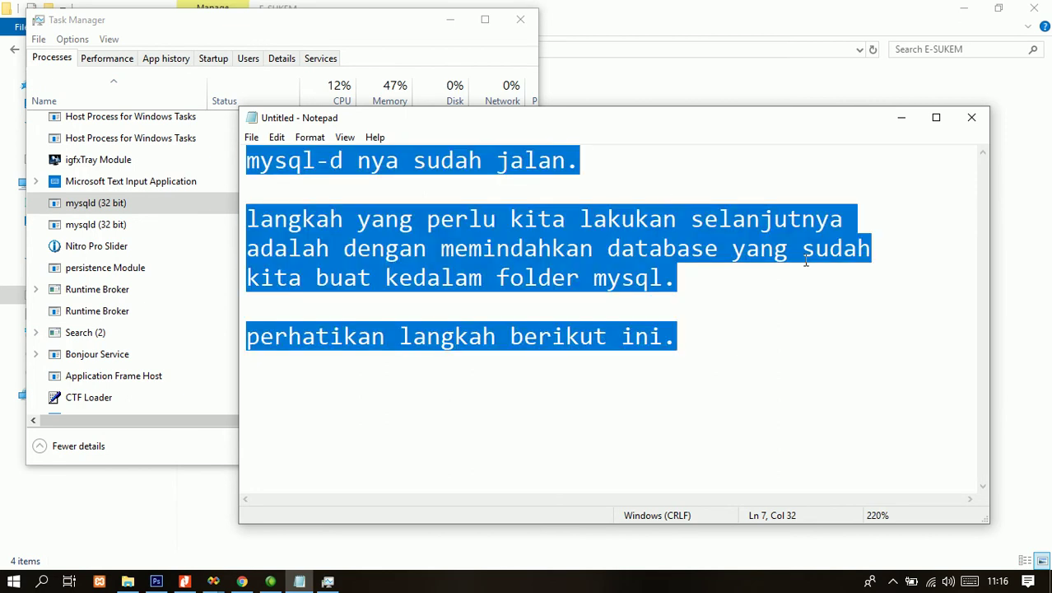
key("BackSpace")
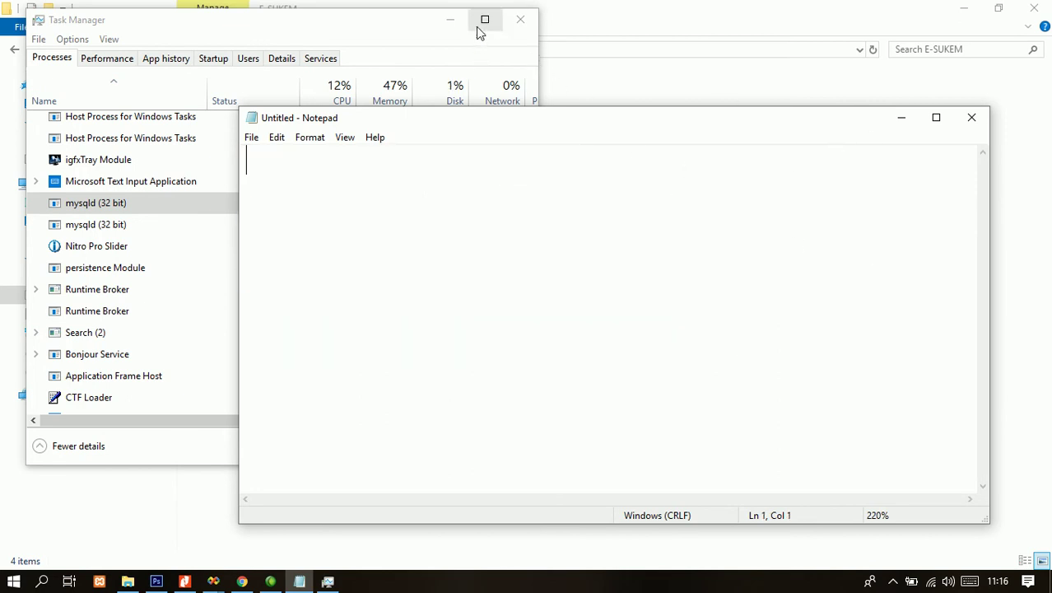
- Close Task Manager, minimize Notepad, and browse into E-SUKEM > bin > Debug
left_click(519, 19)
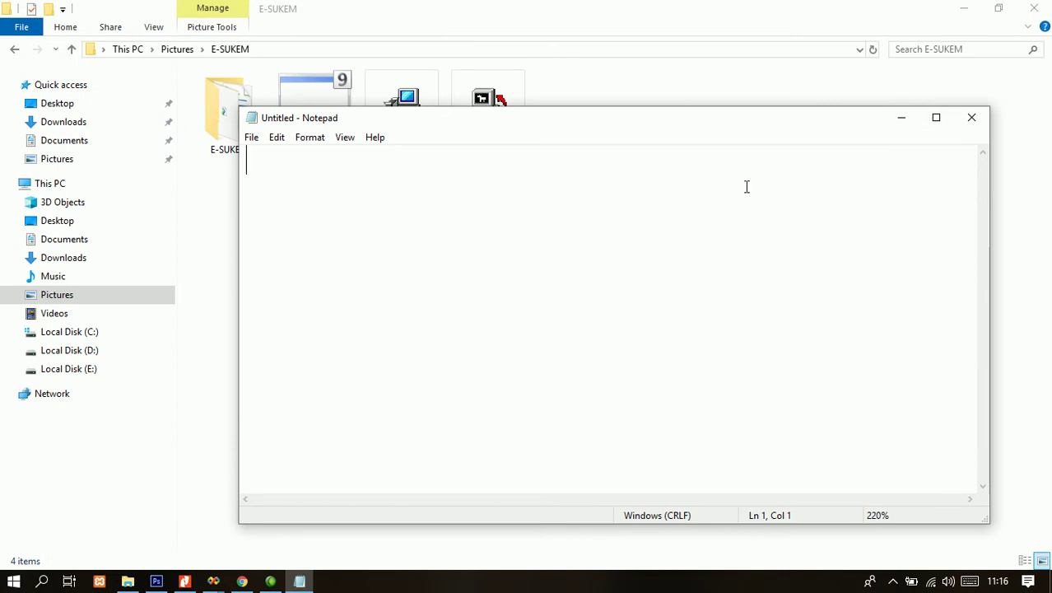
left_click(902, 118)
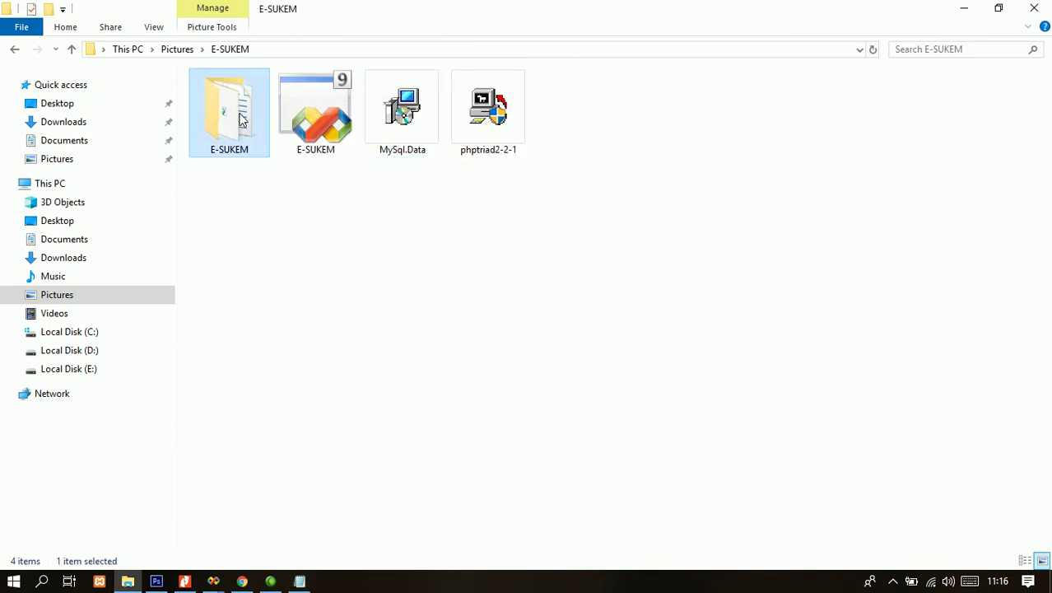
double_click(239, 120)
double_click(239, 120)
left_click(240, 119)
double_click(241, 119)
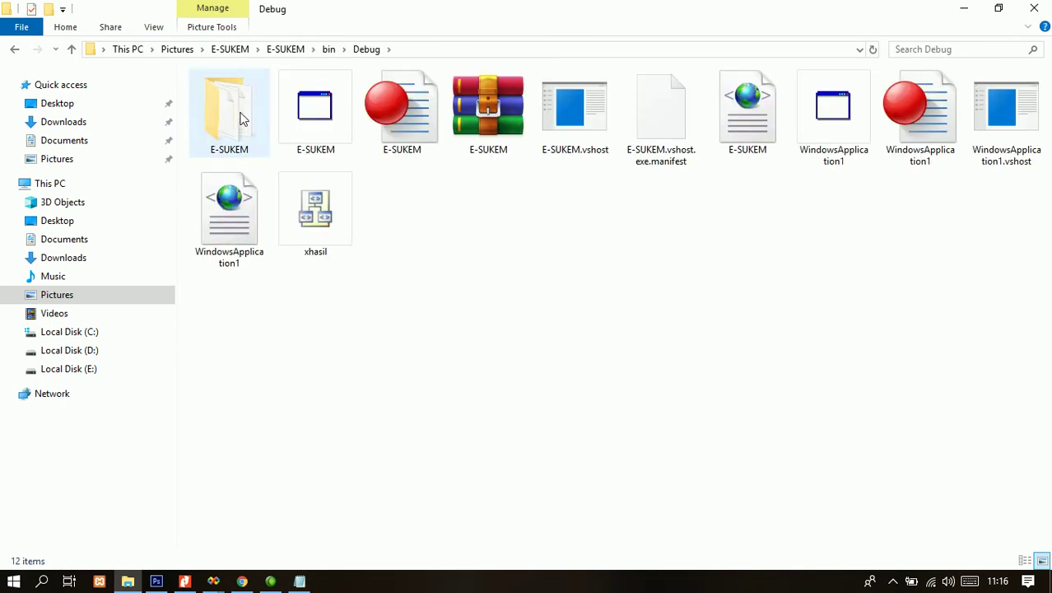
double_click(237, 132)
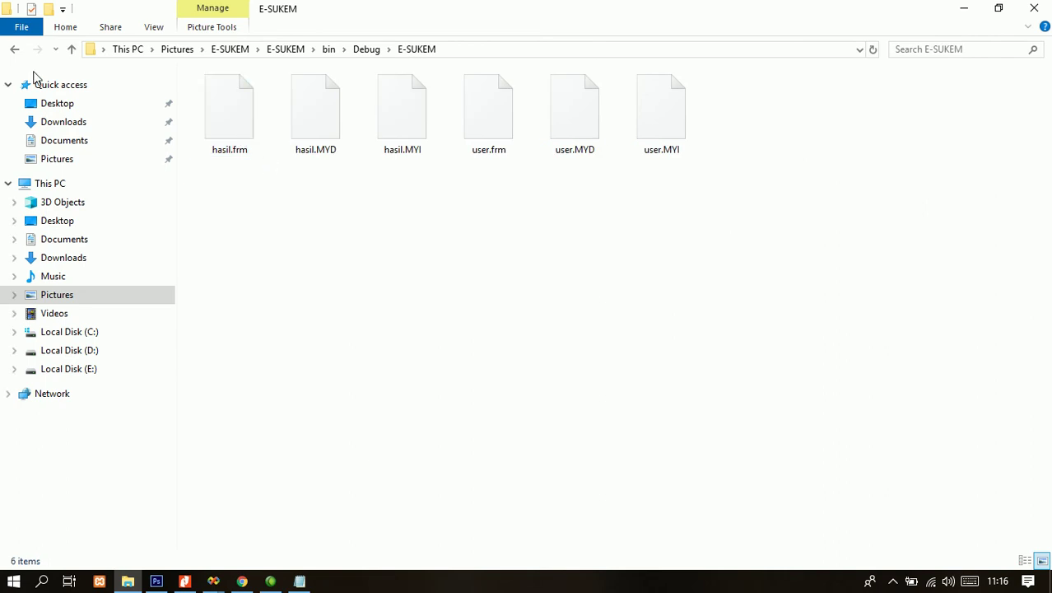
left_click(14, 50)
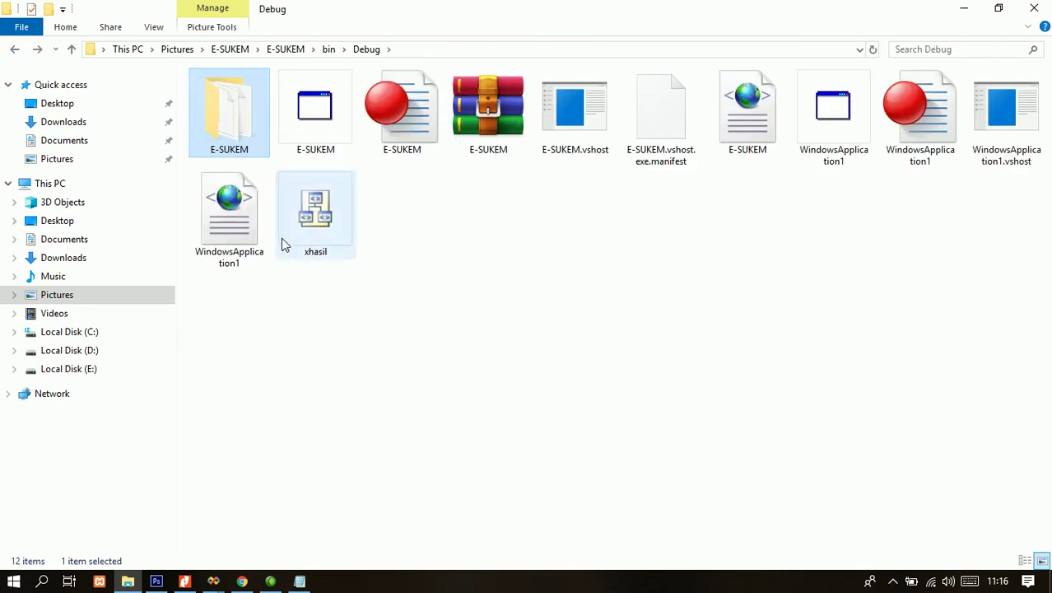
- Copy the E-SUKEM database folder and switch to Local Disk (C:)
right_click(210, 130)
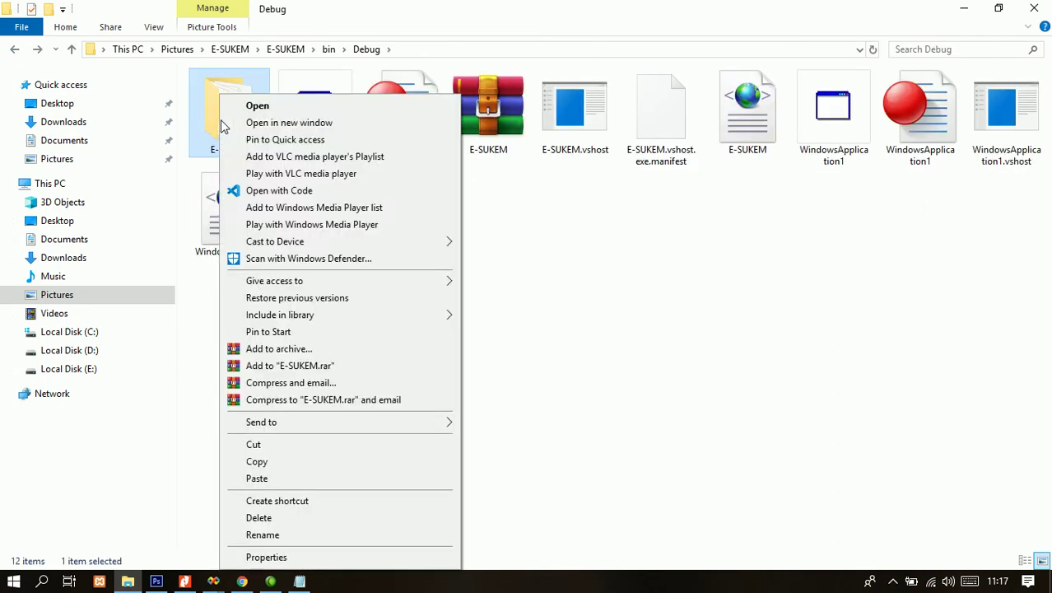
left_click(265, 463)
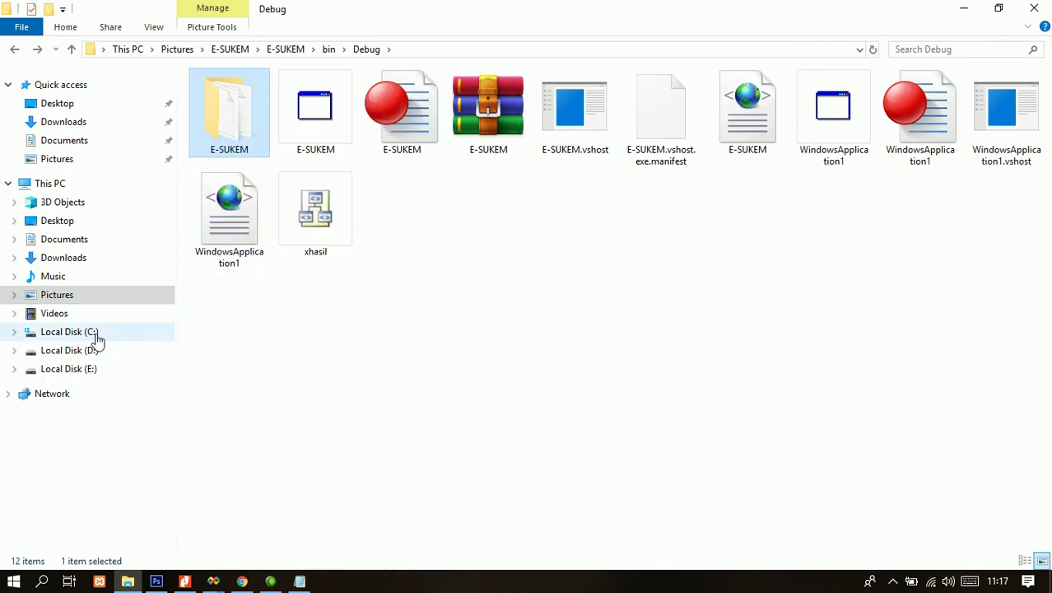
left_click(69, 331)
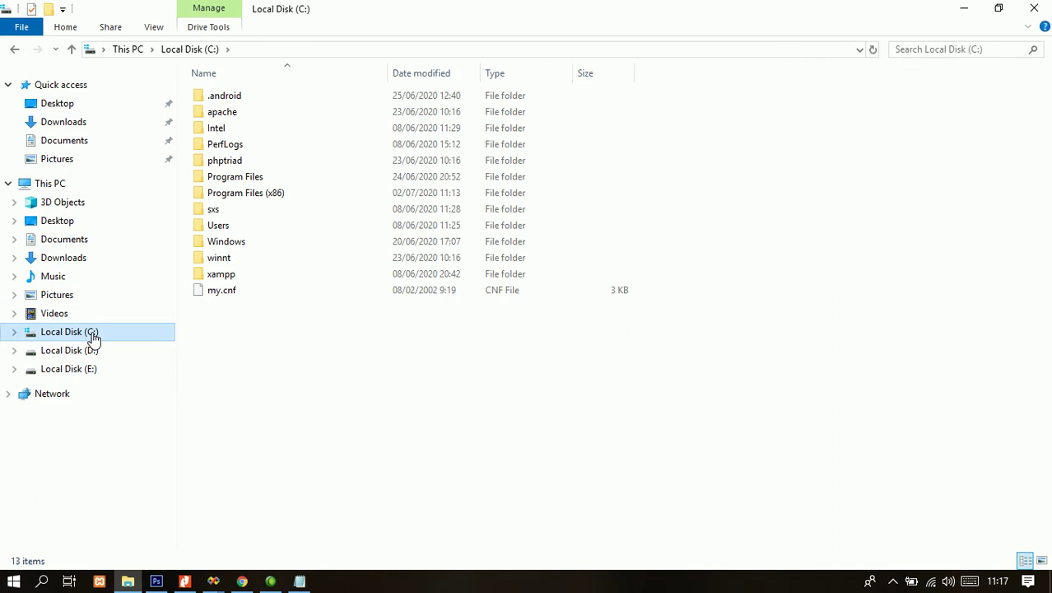
- Open C:\apache\mysql\data and paste the copied E-SUKEM folder next to mysql and test
left_click(230, 117)
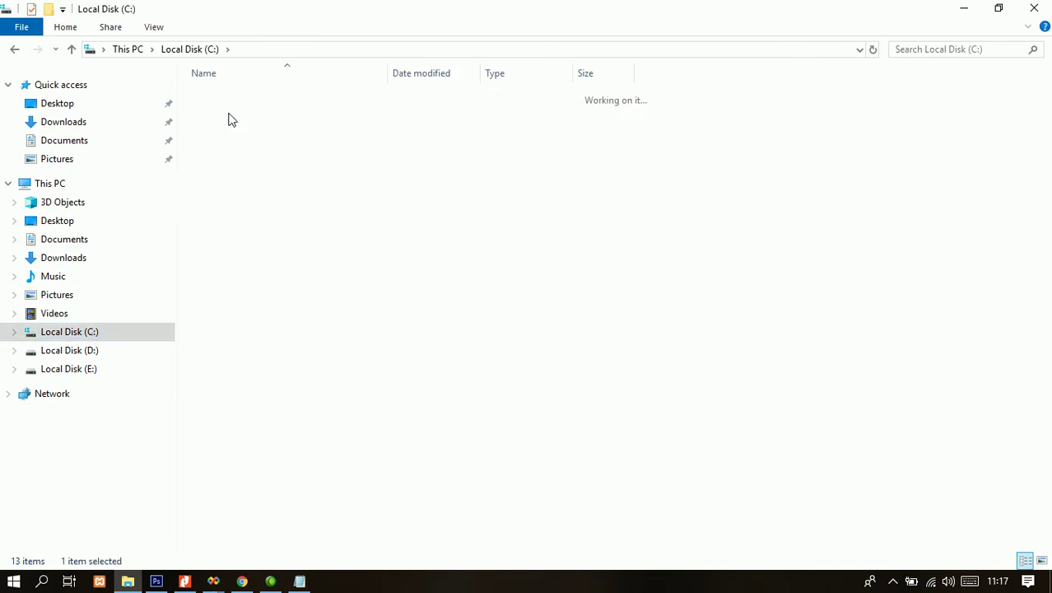
double_click(230, 115)
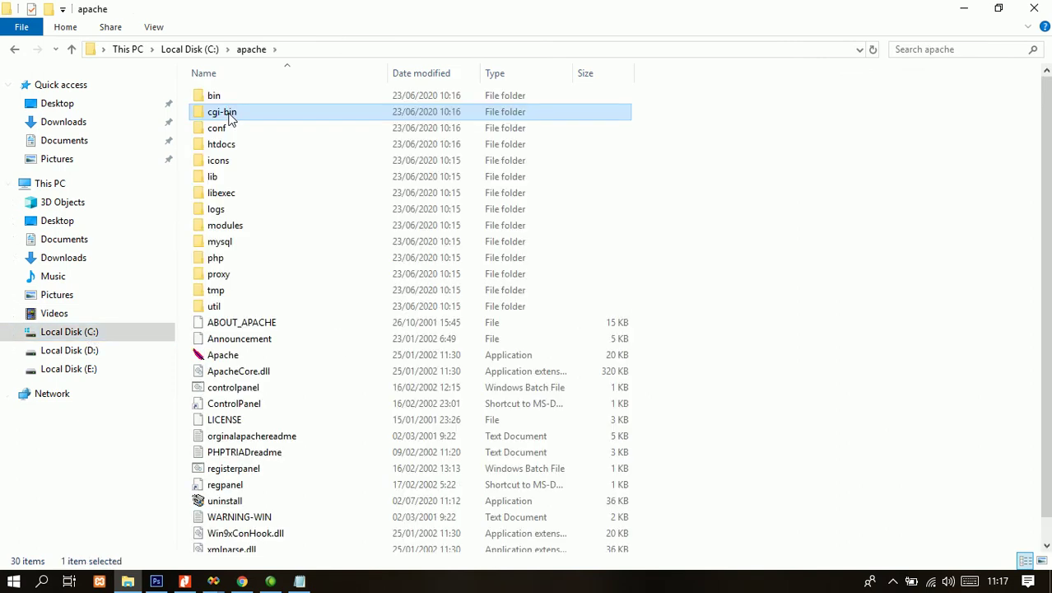
double_click(239, 242)
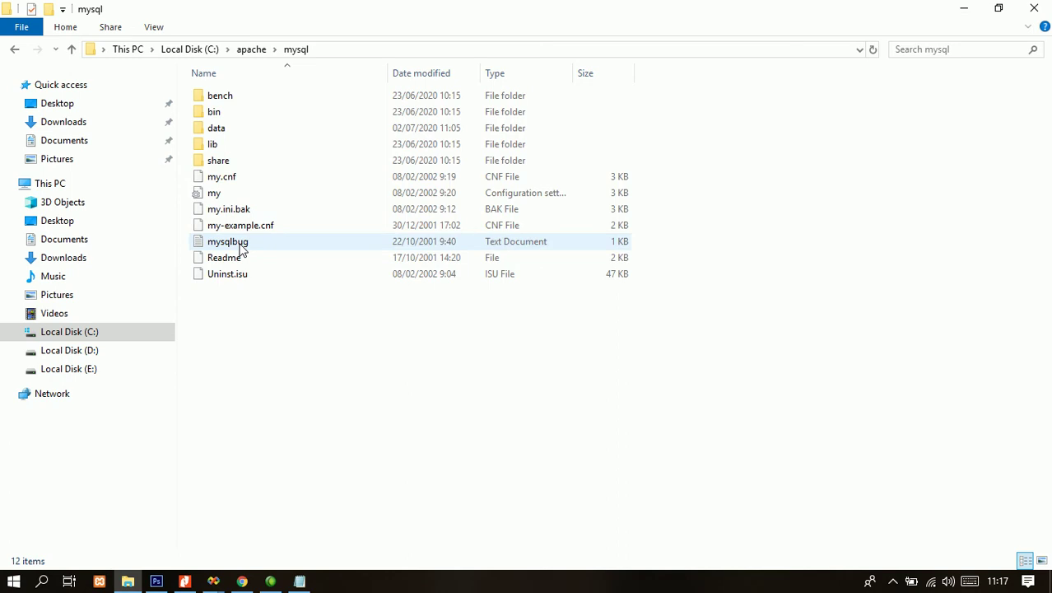
double_click(230, 130)
right_click(279, 175)
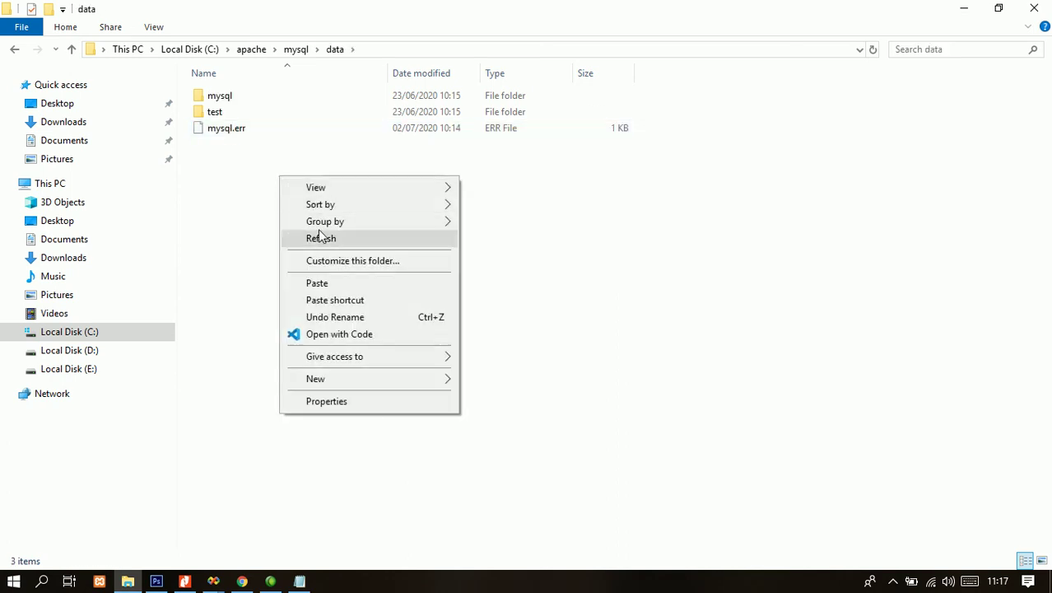
left_click(325, 286)
left_click(325, 287)
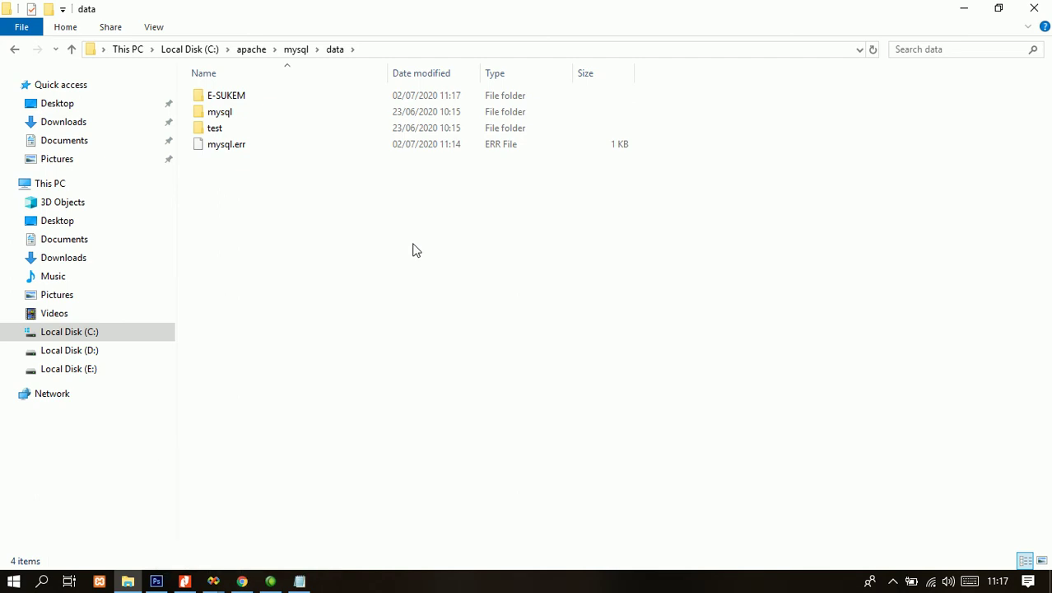
- In Notepad, type 'databasenya sudah kita copy paste kedala mysqlnya' and select all of it
left_click(300, 581)
type("database e-")
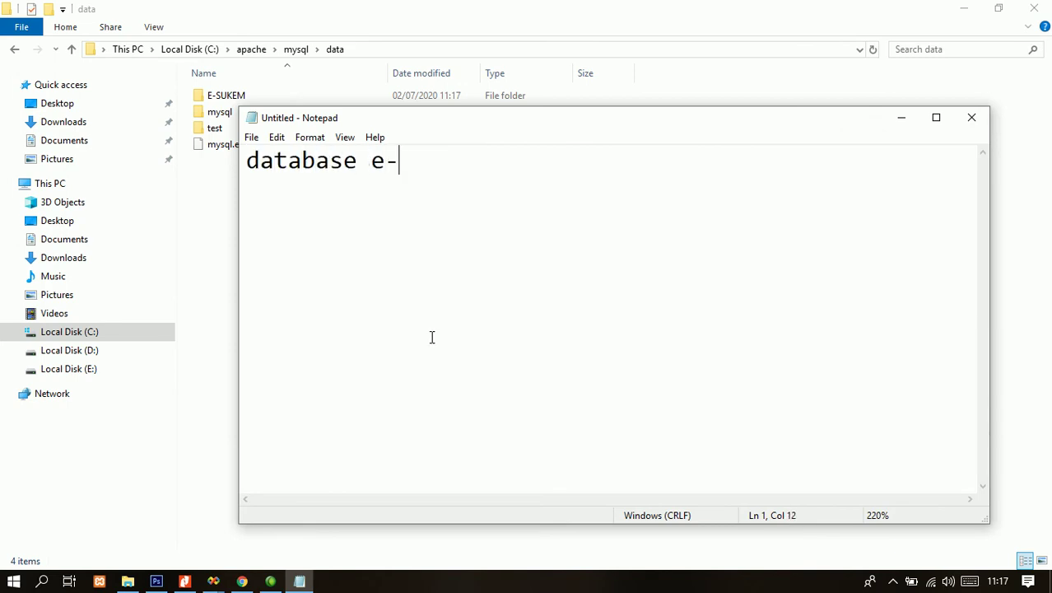
key("BackSpace")
key("BackSpace")
type("nya sudah kit")
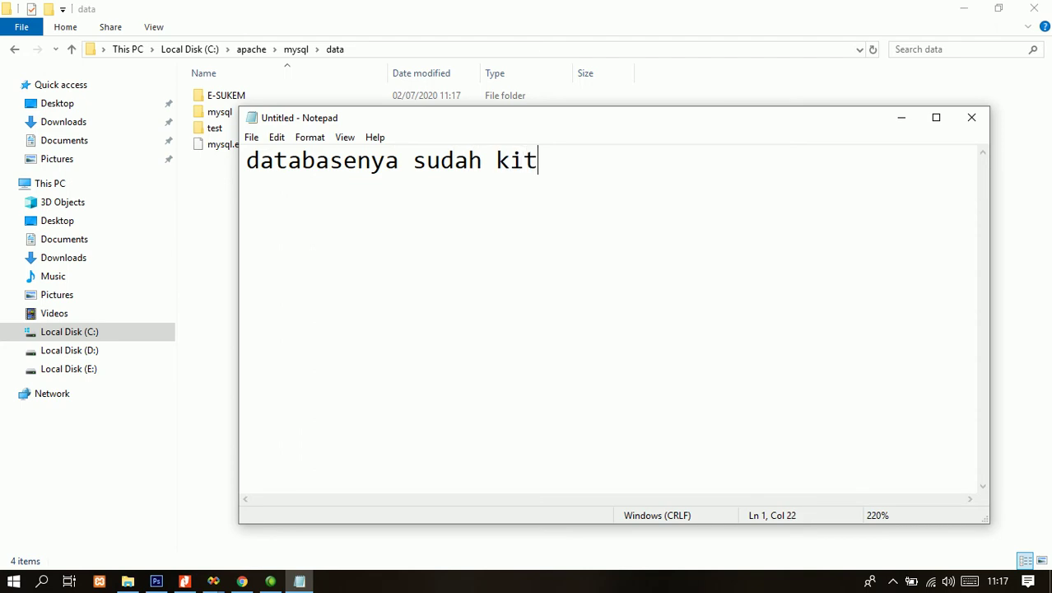
type("a copy paste kedala mysqlnya")
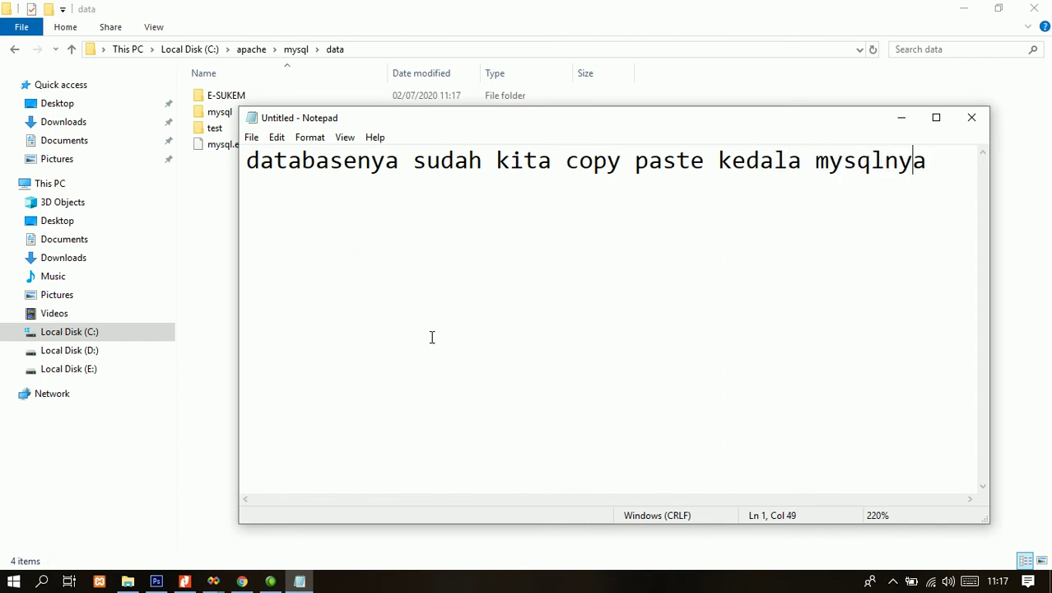
key("ctrl+a")
- Replace the note with three lines: 'langkah selanjutnya kita jalankan program kita… terkoneksi kedalam database / atau belum'
key("BackSpace")
type("langkah selanj")
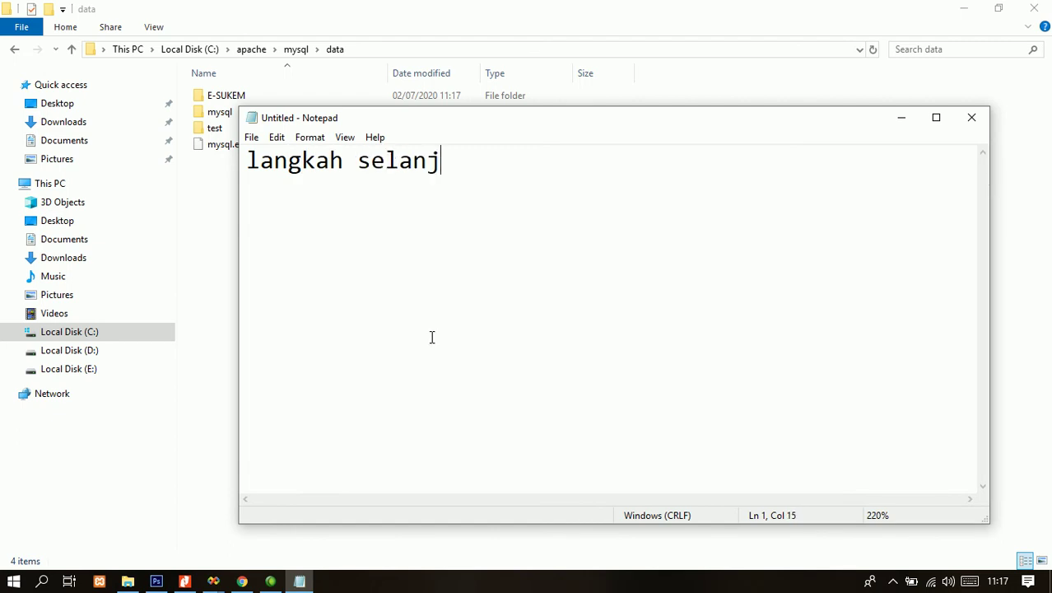
type("utnya kita jl")
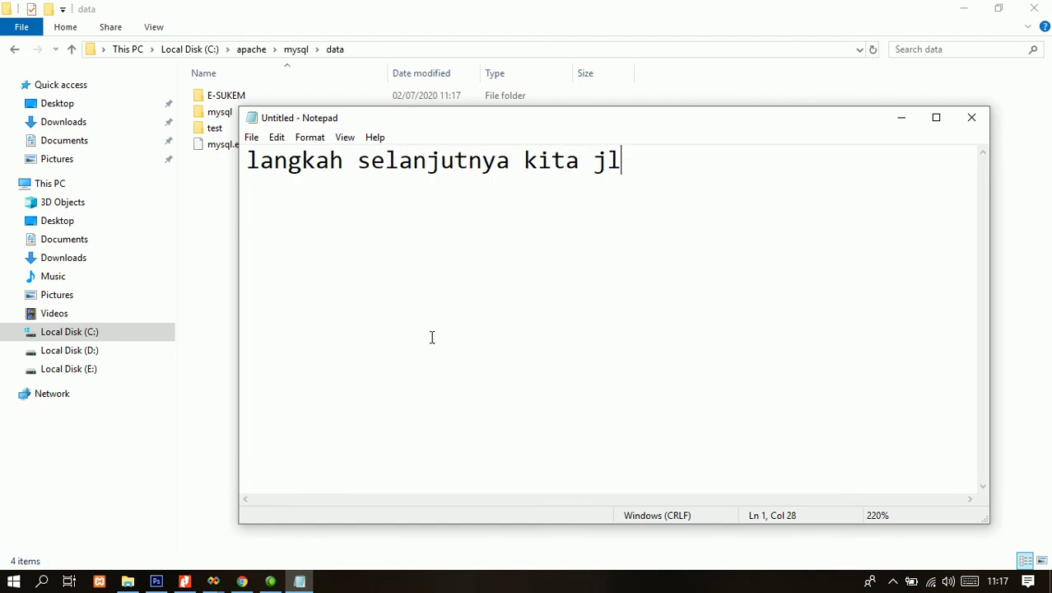
key("BackSpace")
type("alanka")
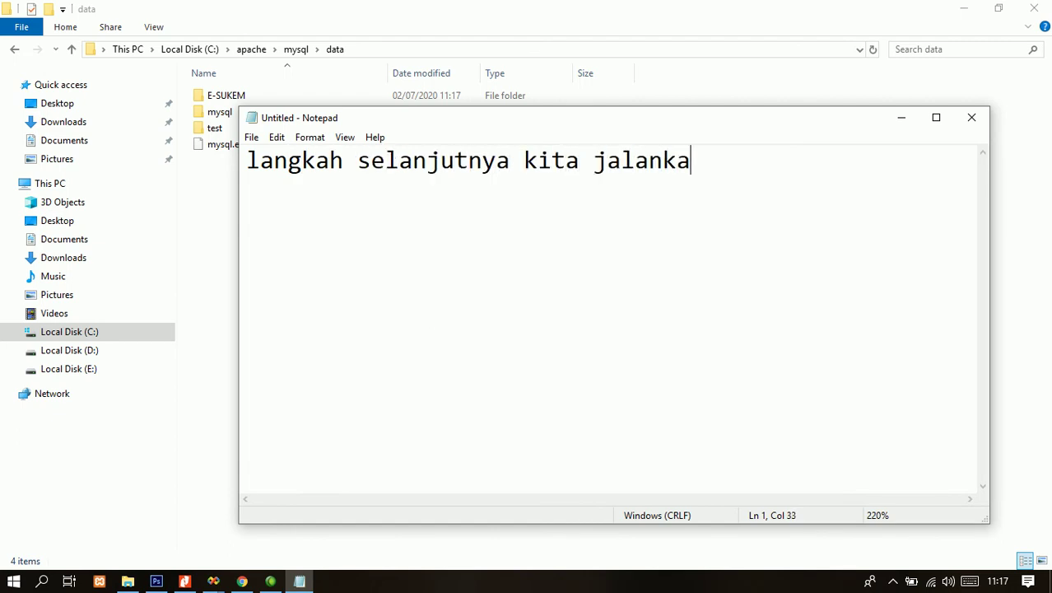
type("n programm kita")
key("Return")
type("apak sudah berhasil terkoneksi deka")
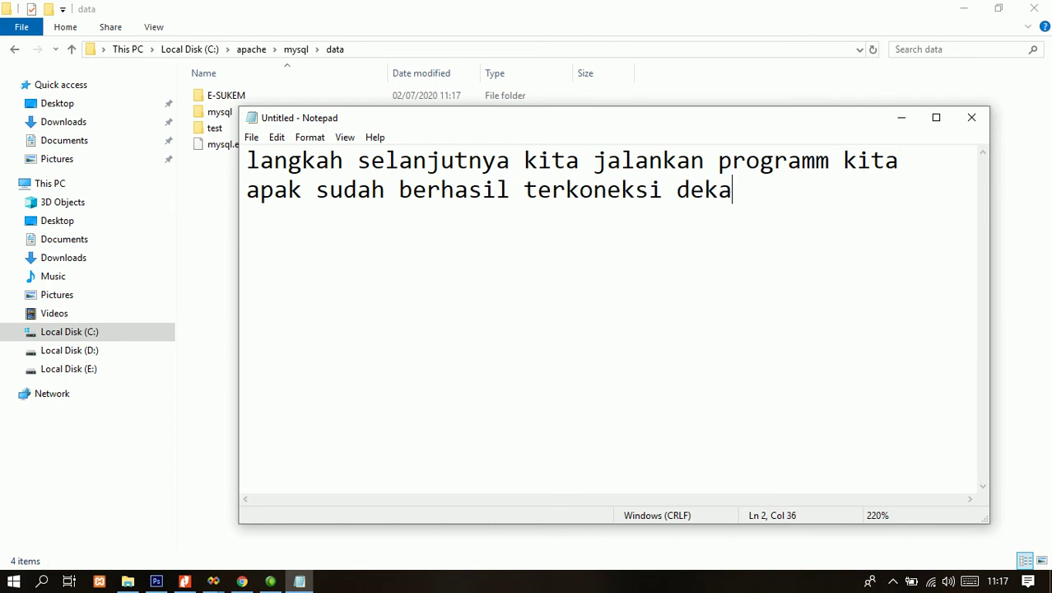
key("BackSpace")
key("BackSpace")
key("BackSpace")
key("BackSpace")
type("kedalam database atau elum")
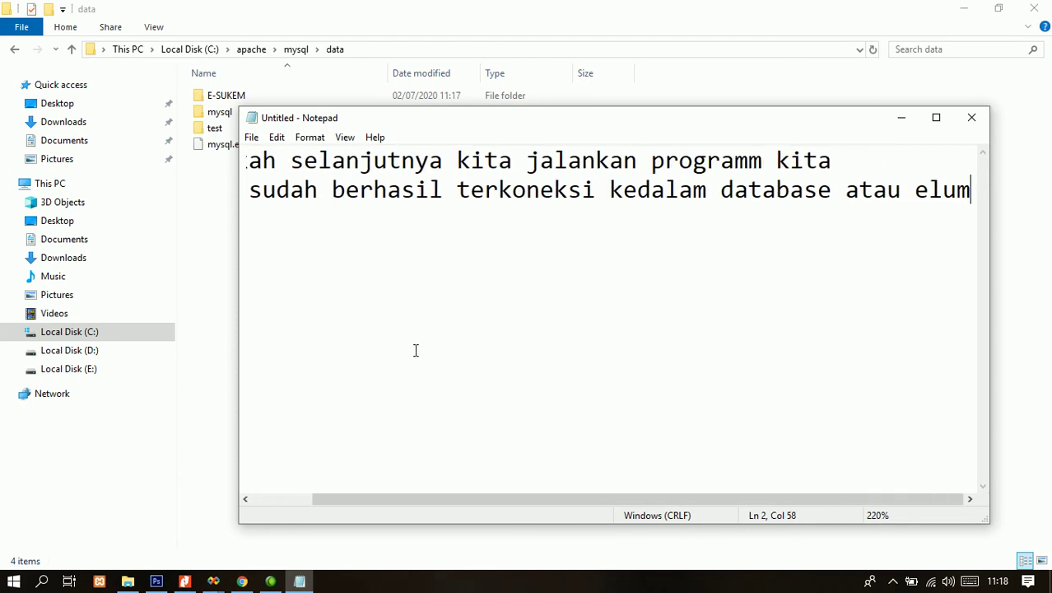
key("Left")
key("Left")
key("Left")
key("Left")
key("Return")
key("Right")
key("Right")
key("Right")
key("Right")
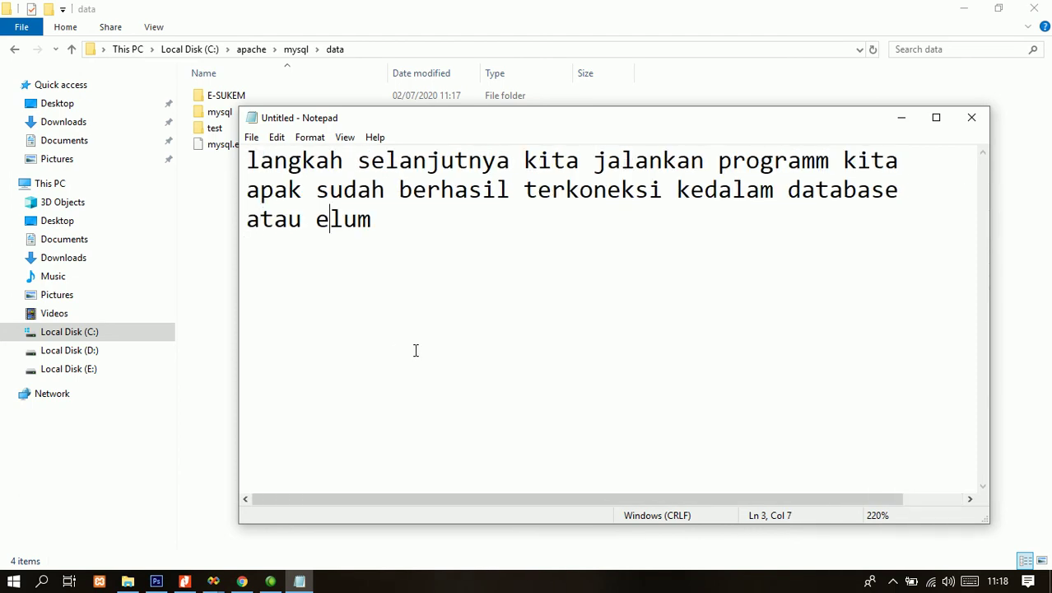
type("b")
key("End")
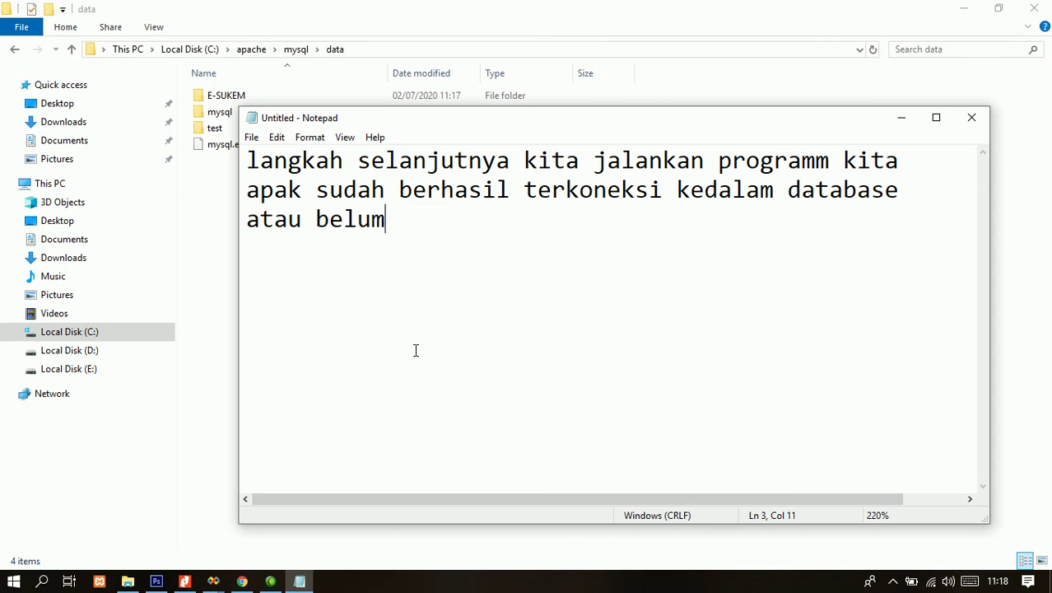
- Restore the accidentally deleted note with undo and place the cursor after 'apak'
key("ctrl+a")
key("BackSpace")
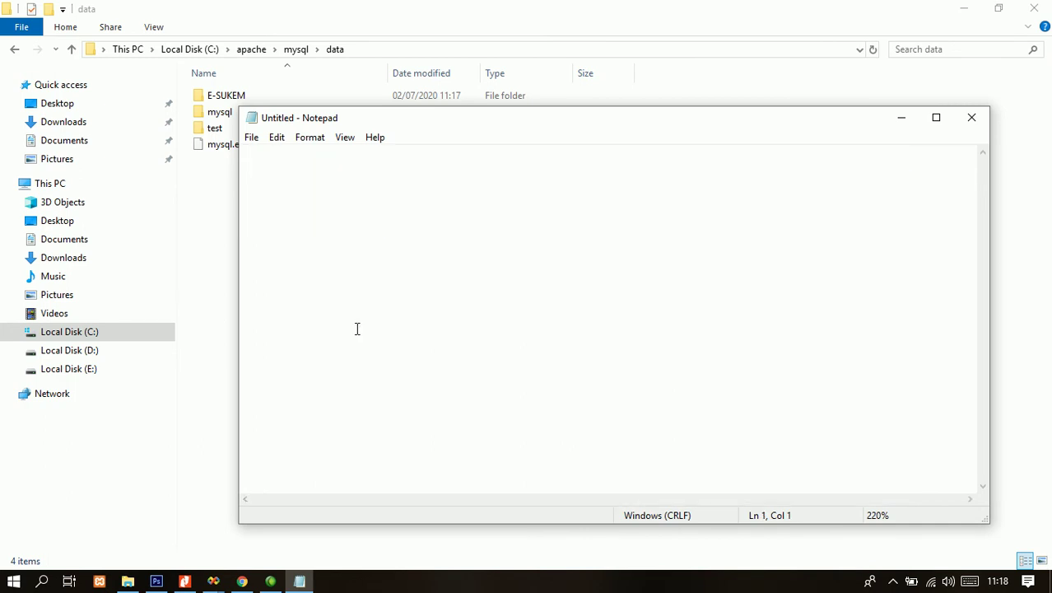
key("ctrl+z")
left_click(424, 237)
left_click_drag(248, 160, 293, 196)
left_click(301, 191)
- Correct 'apak' to 'apakah' in the note and minimize Notepad
type("ah")
left_click_drag(247, 160, 430, 207)
left_click(901, 117)
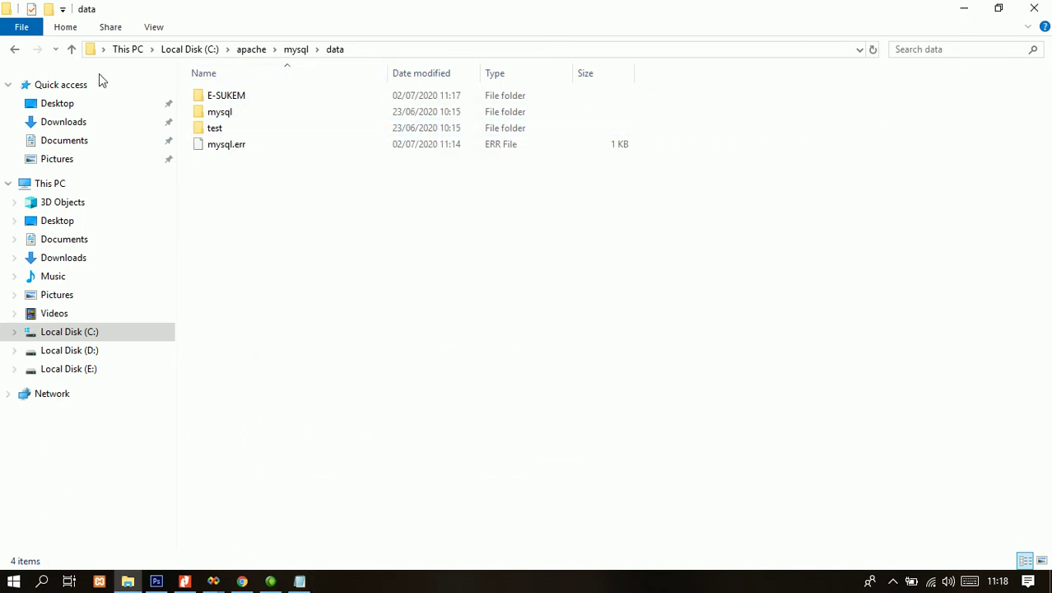
- Navigate back through the folder history to Pictures\E-SUKEM
left_click(13, 51)
left_click(13, 51)
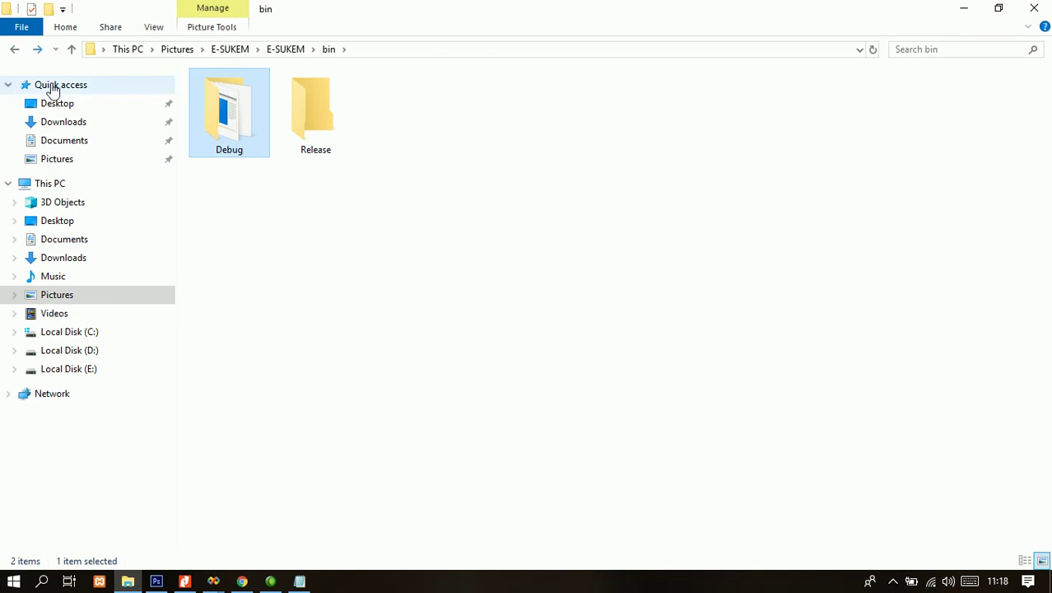
left_click(13, 51)
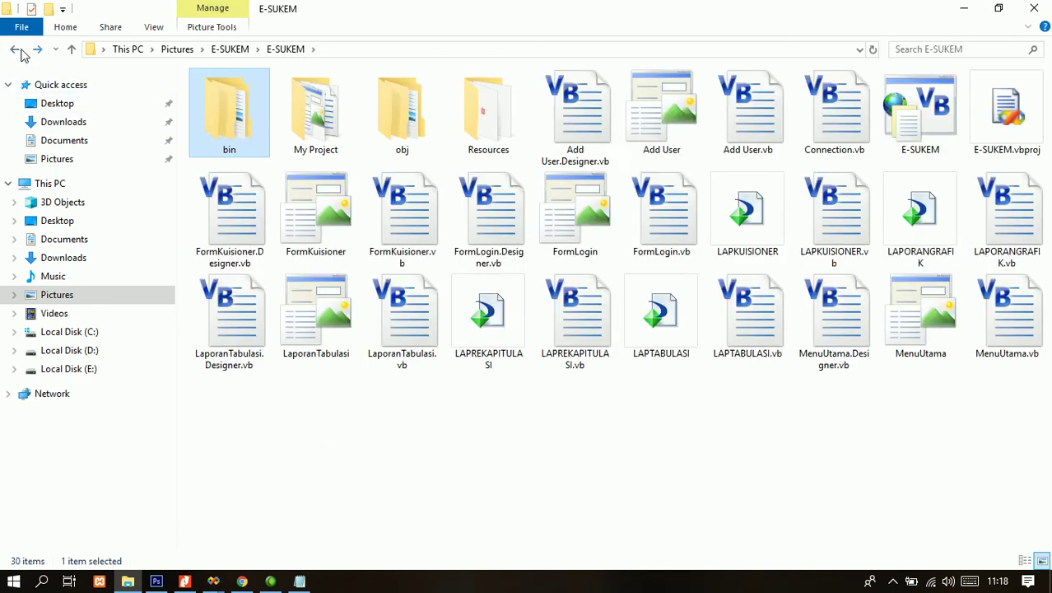
left_click(18, 51)
left_click(440, 255)
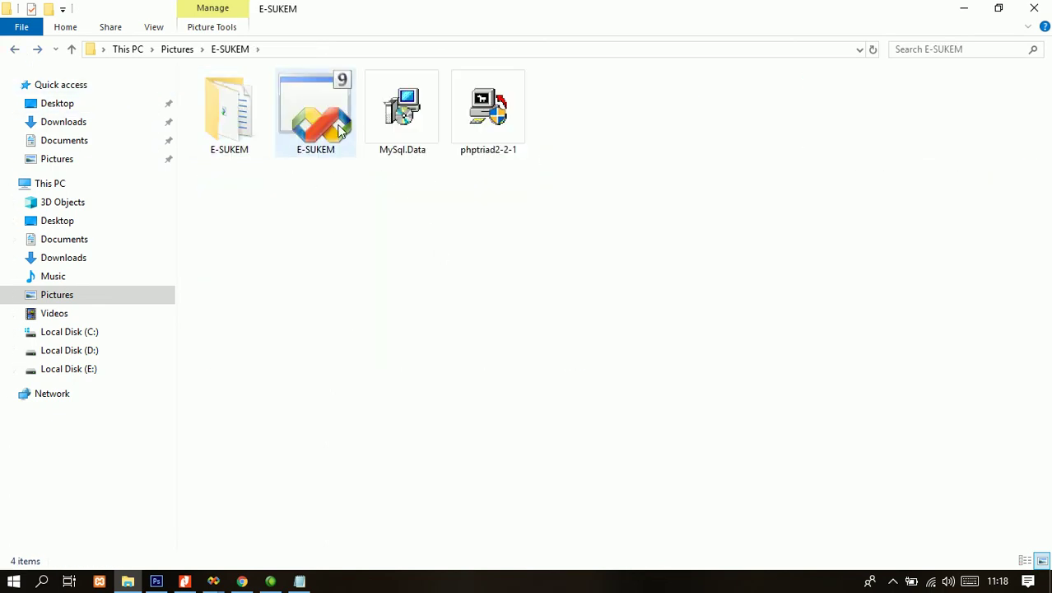
left_click(329, 156)
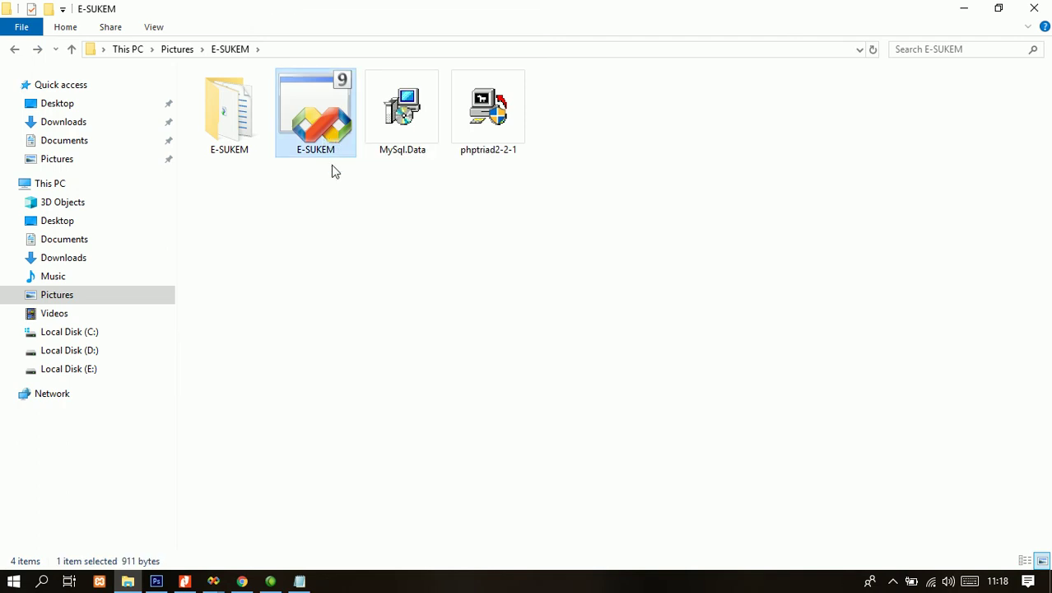
- Browse into E-SUKEM\bin\Debug to locate the compiled app, then return to Pictures\E-SUKEM
double_click(232, 120)
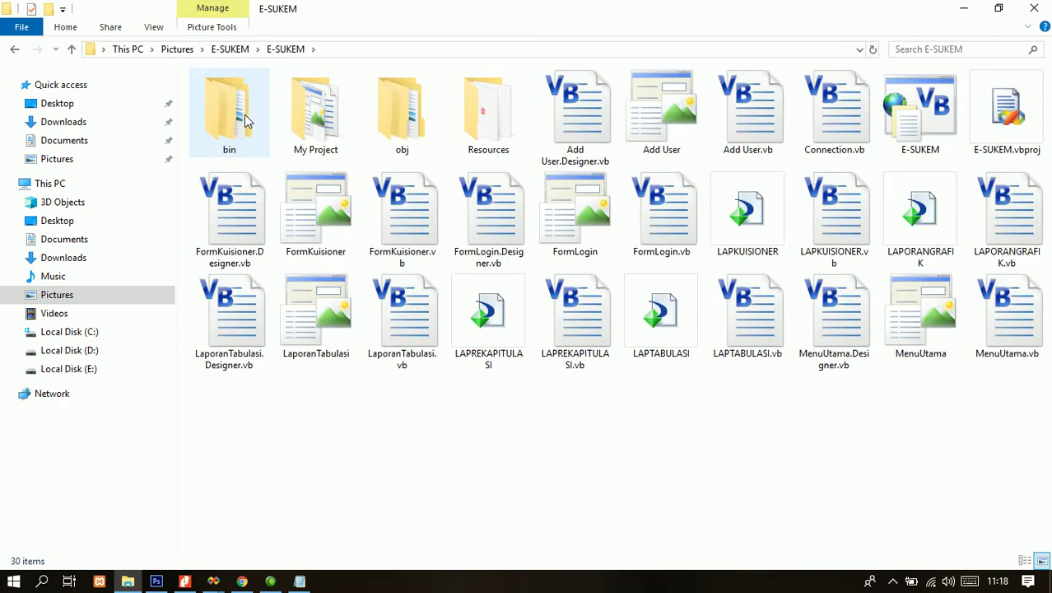
double_click(244, 120)
double_click(244, 121)
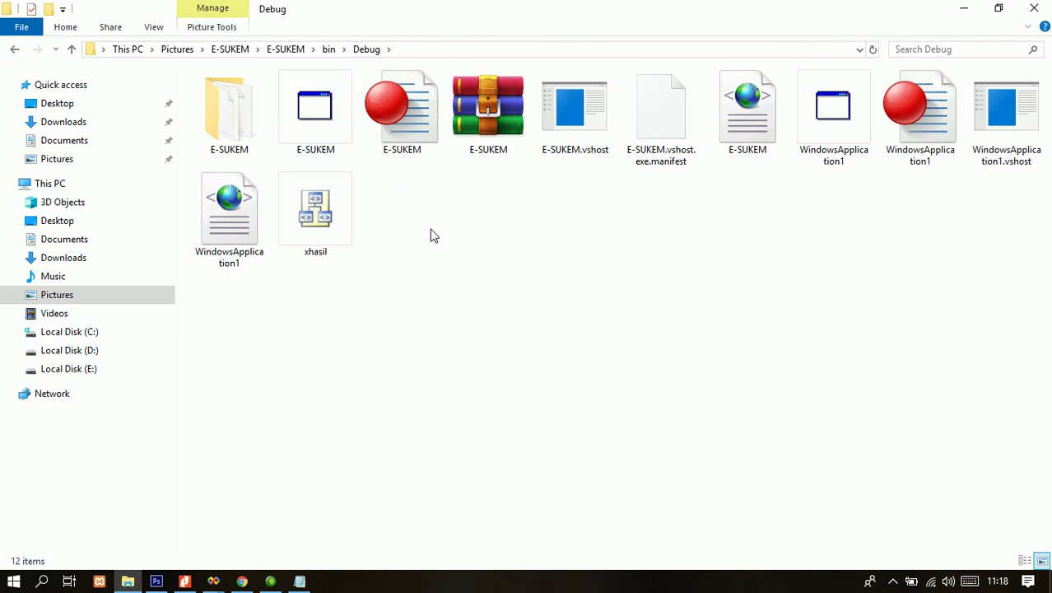
left_click(327, 122)
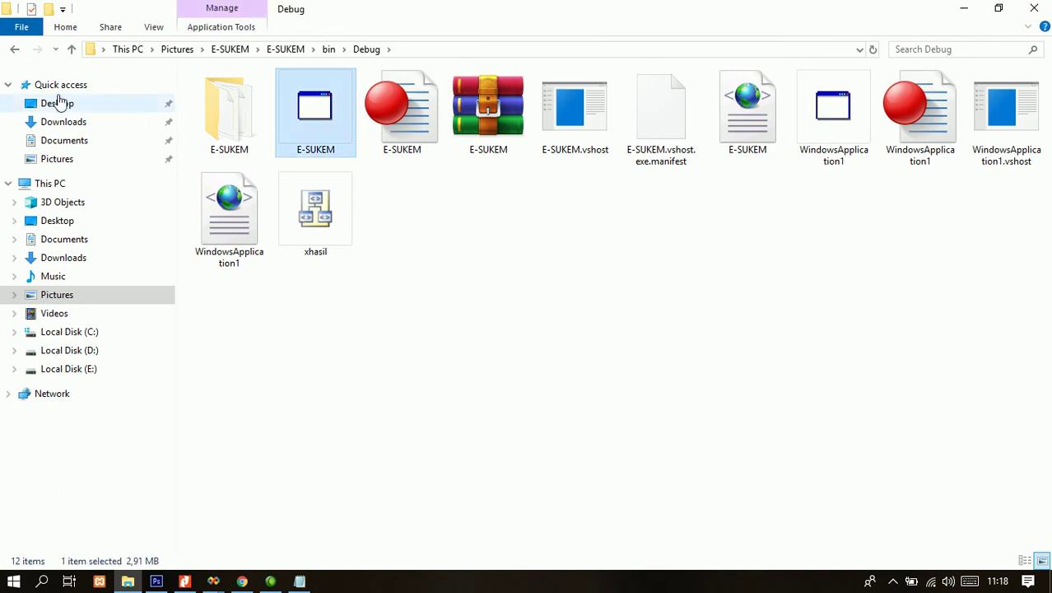
left_click(14, 50)
left_click(12, 51)
left_click(377, 200)
left_click(333, 128)
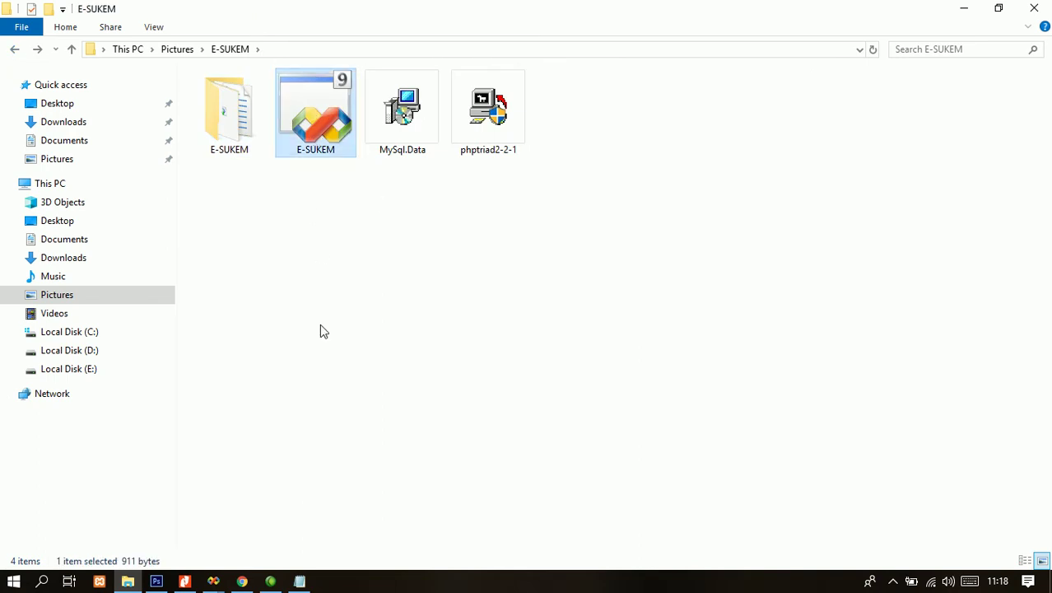
- Bring Notepad back, move it lower, and add 'saya akan jalankan debug nya langsung ya'
left_click(299, 581)
left_click(447, 289)
left_click_drag(416, 118, 416, 206)
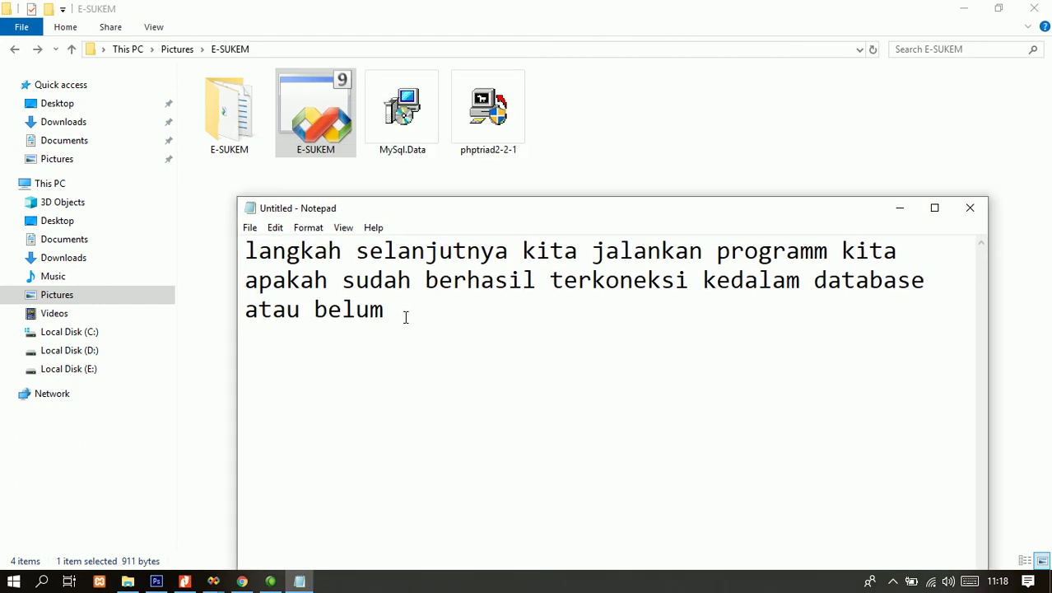
type("saya akan jalankan")
type(" ap")
key("BackSpace")
key("BackSpace")
type("de")
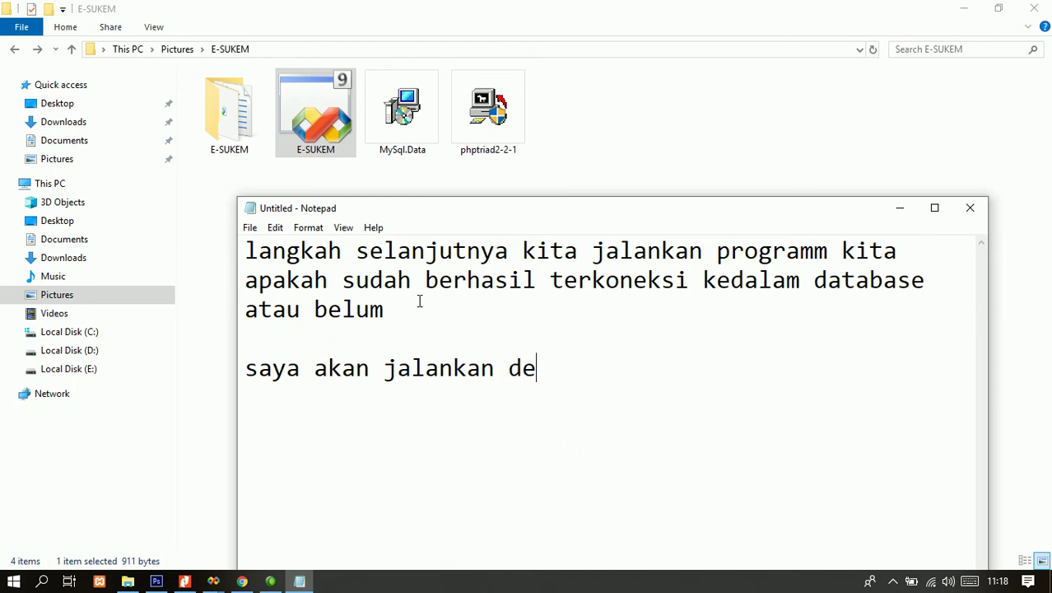
type("bug ")
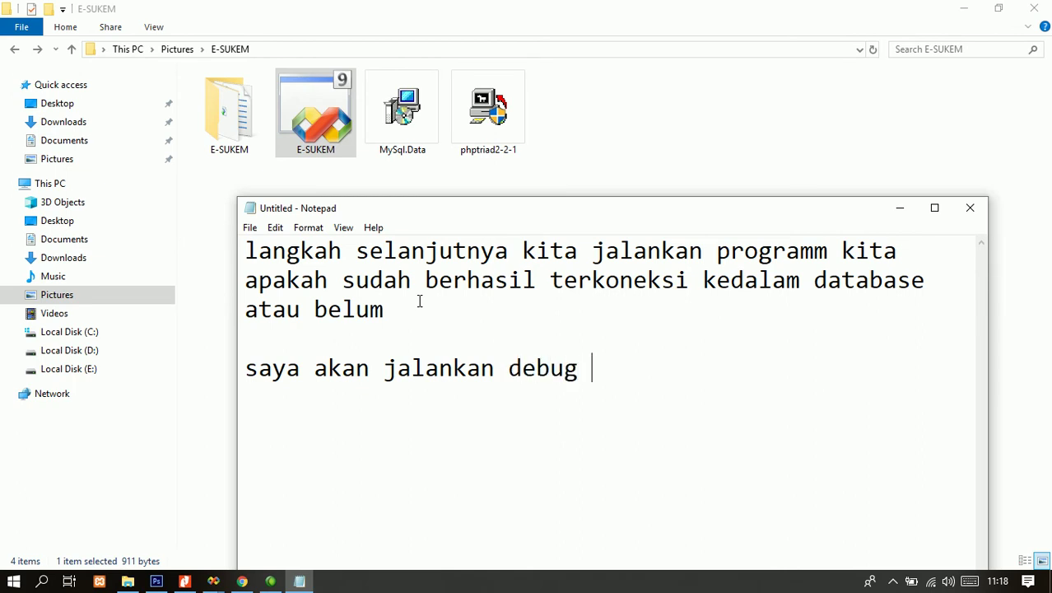
type("nya langsung")
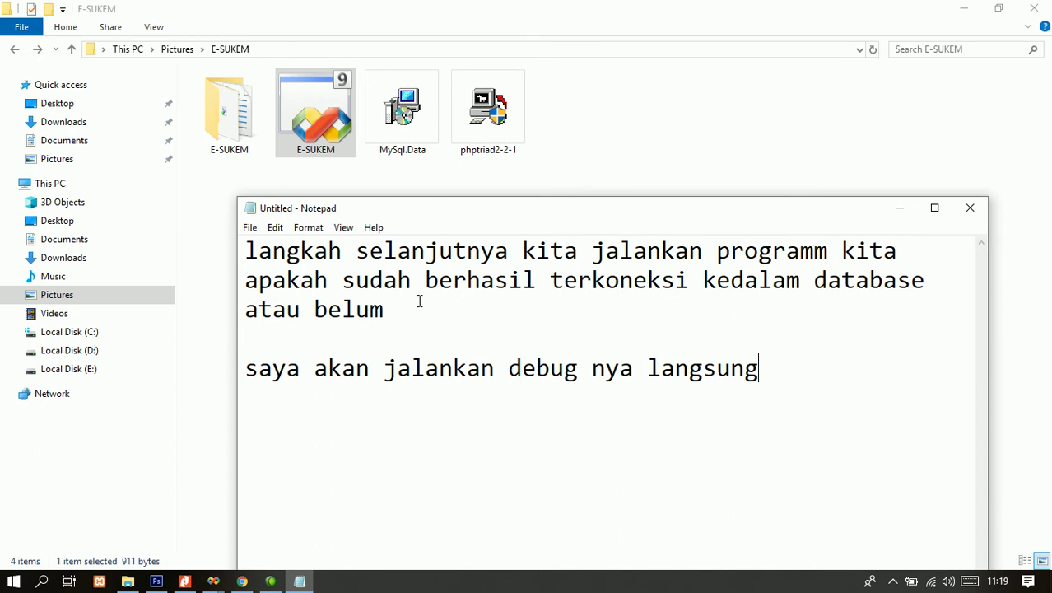
type(" ya.")
- Go into E-SUKEM\bin\Debug and run the compiled E-SUKEM.exe
left_click(218, 130)
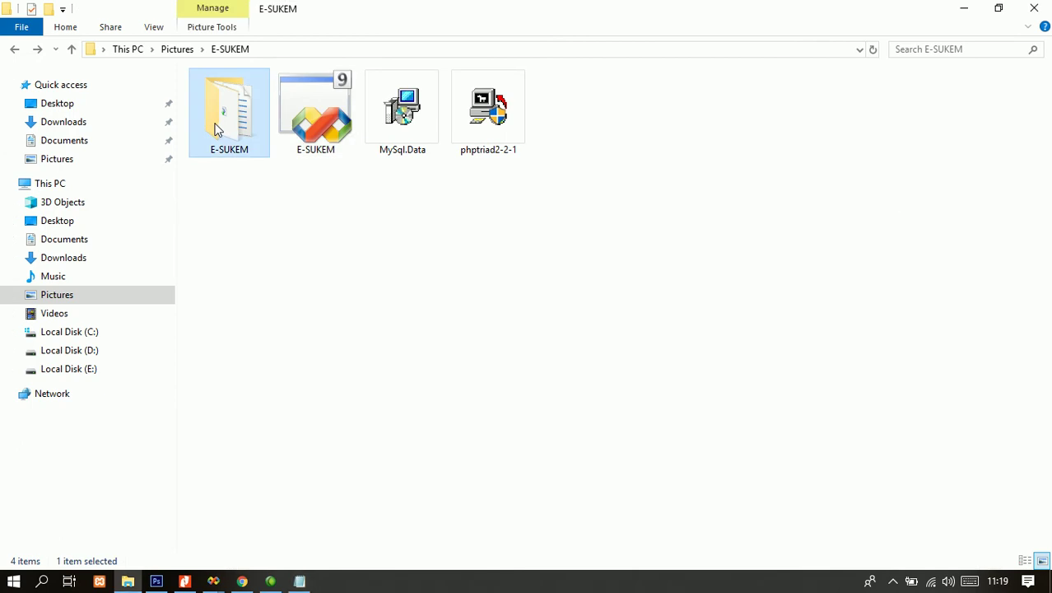
double_click(216, 129)
double_click(232, 124)
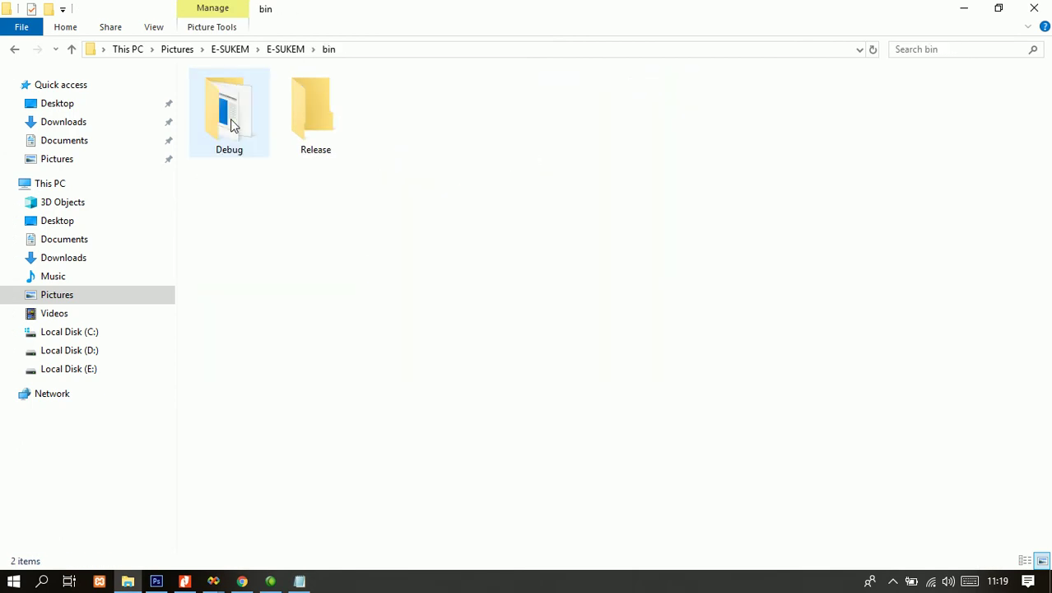
double_click(231, 122)
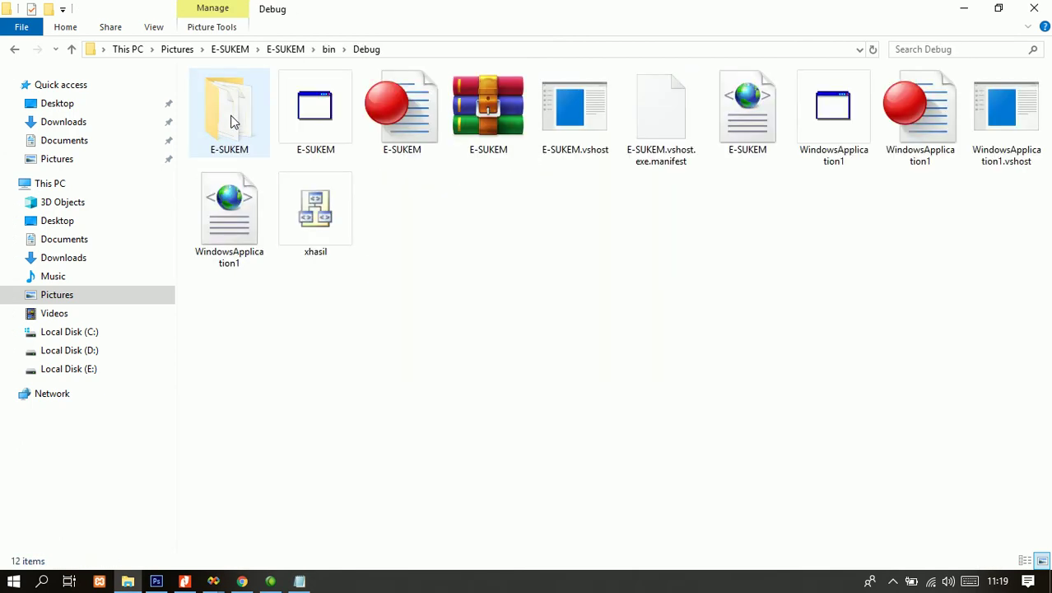
left_click(311, 119)
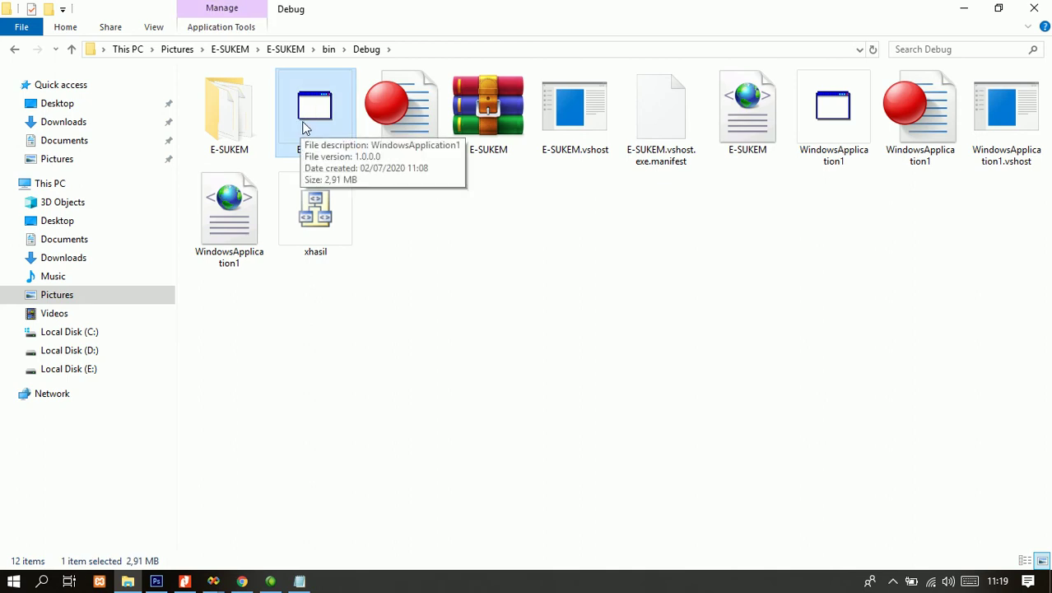
right_click(303, 118)
left_click(296, 100)
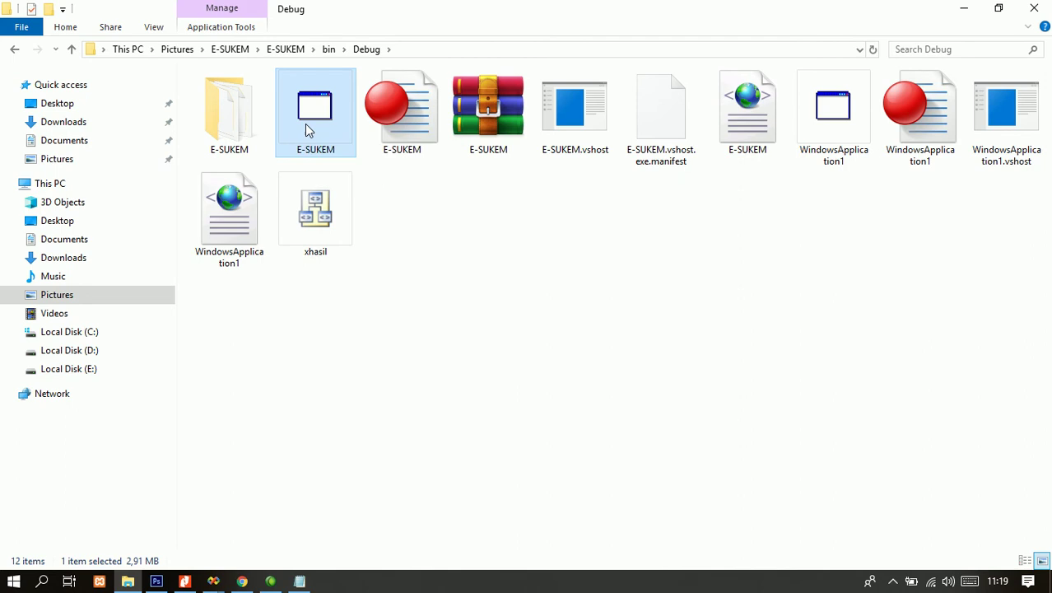
double_click(308, 117)
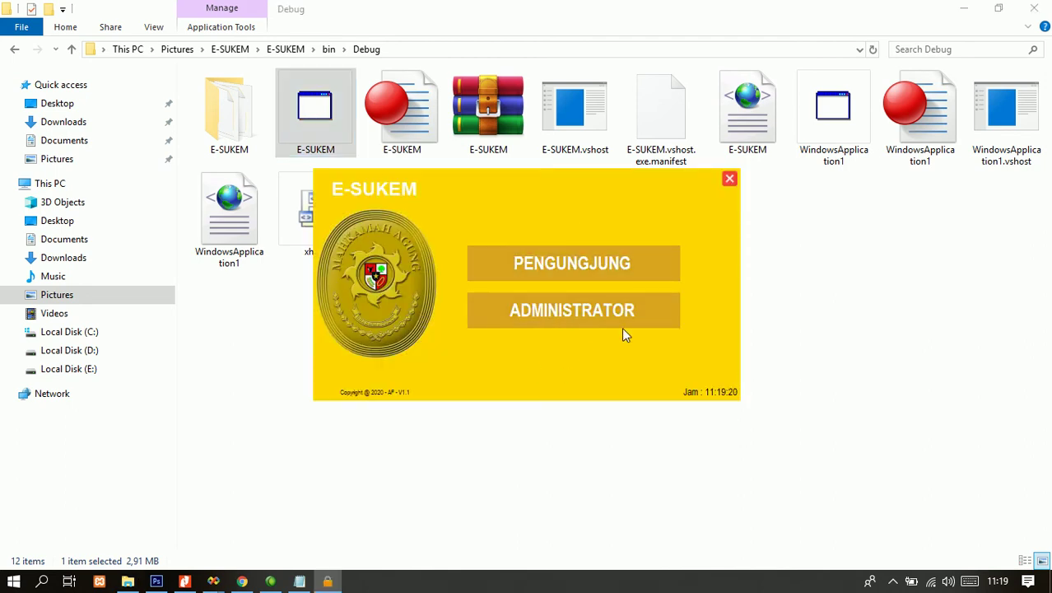
- Rearrange the Notepad window beside the running app and clear the old notes
left_click(299, 581)
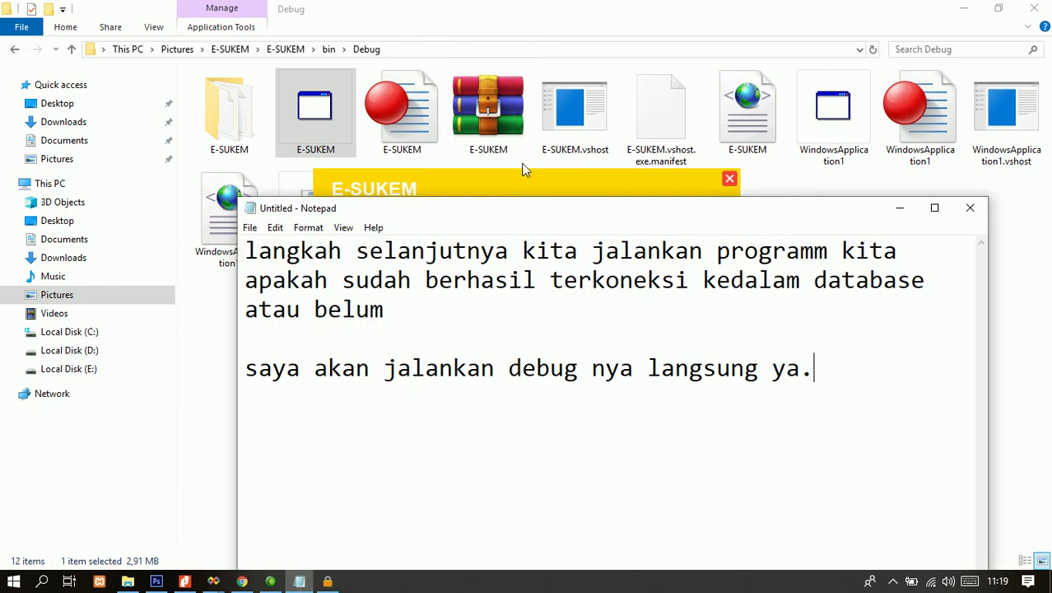
left_click_drag(516, 218, 452, 360)
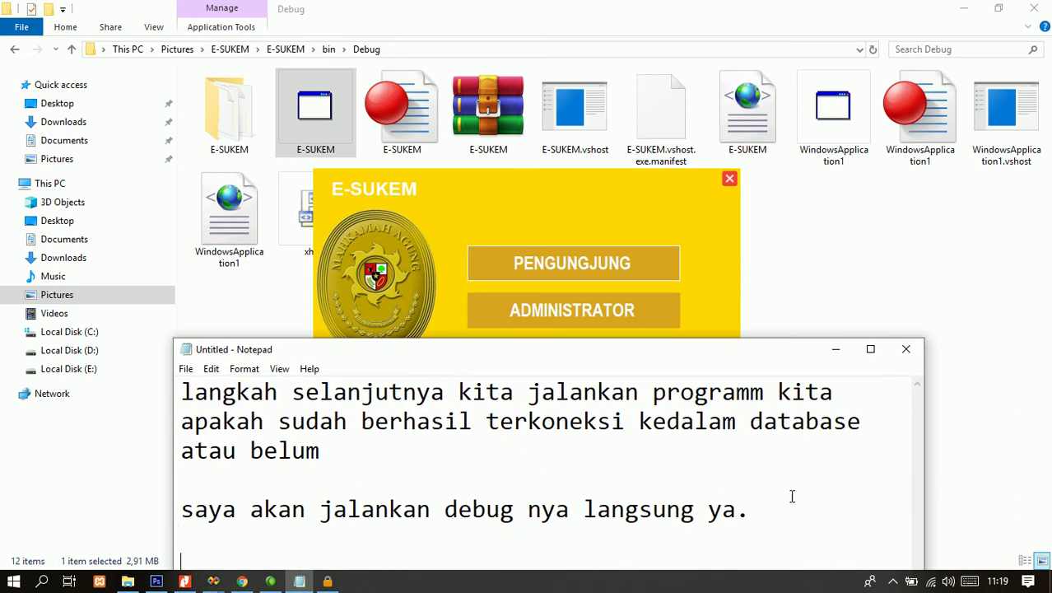
type("p")
key("BackSpace")
key("BackSpace")
key("BackSpace")
key("BackSpace")
left_click_drag(607, 362, 652, 217)
left_click_drag(220, 306, 639, 294)
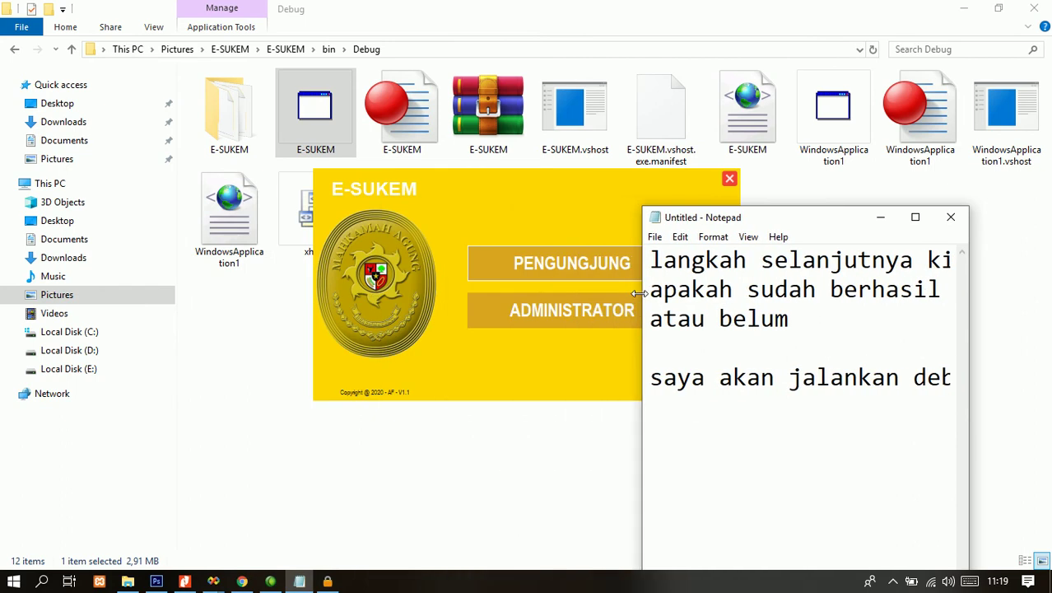
key("ctrl+a")
key("BackSpace")
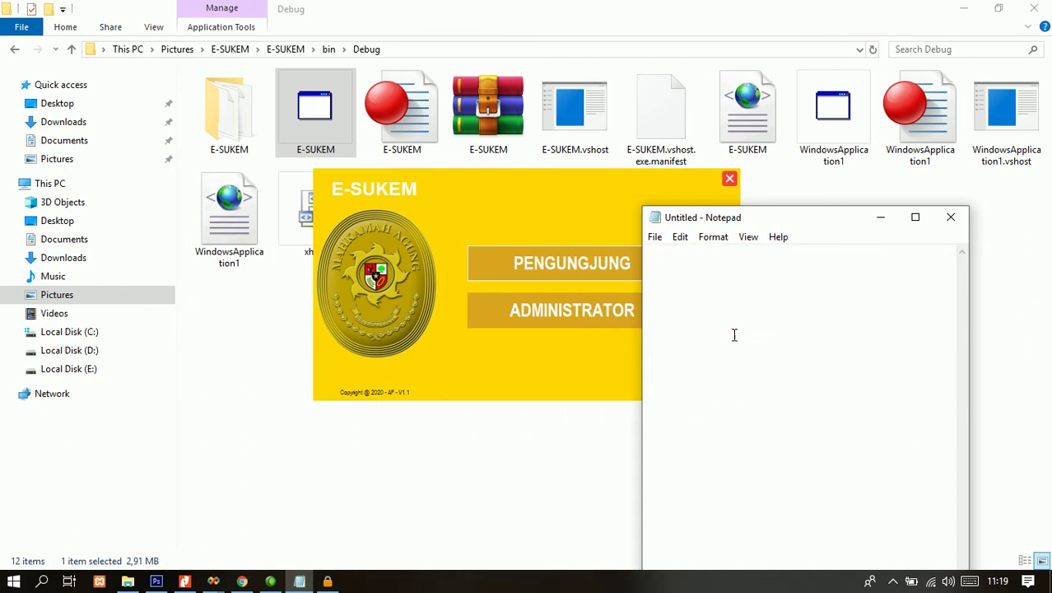
left_click_drag(829, 227, 223, 80)
- Write 'jika tampilannya seperti ini maka kita sudah berhasil menjalankan aplikasinya.'
type("jika tamil")
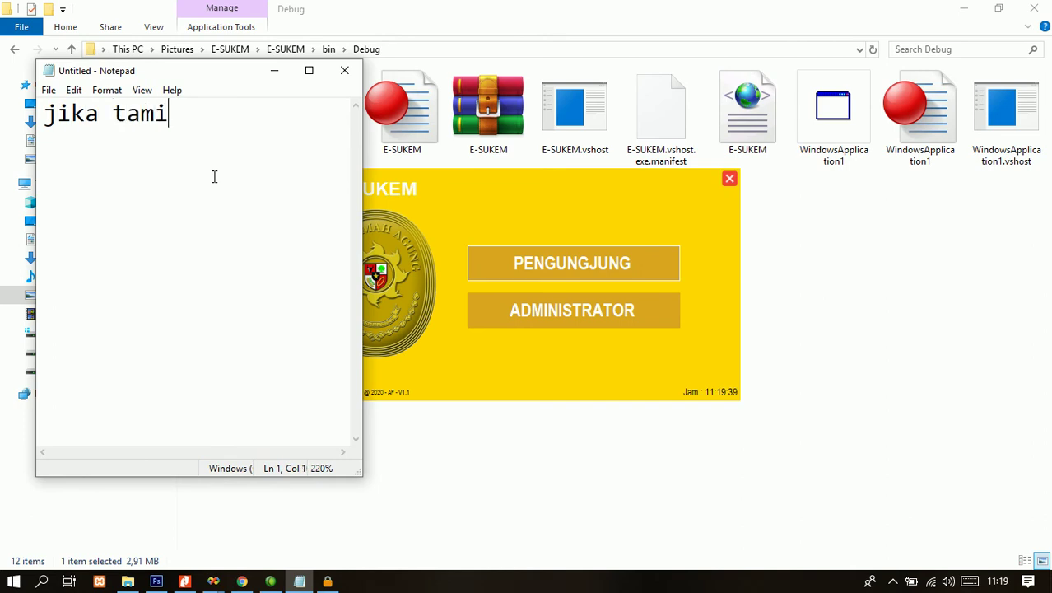
key("BackSpace")
key("BackSpace")
type("pilann")
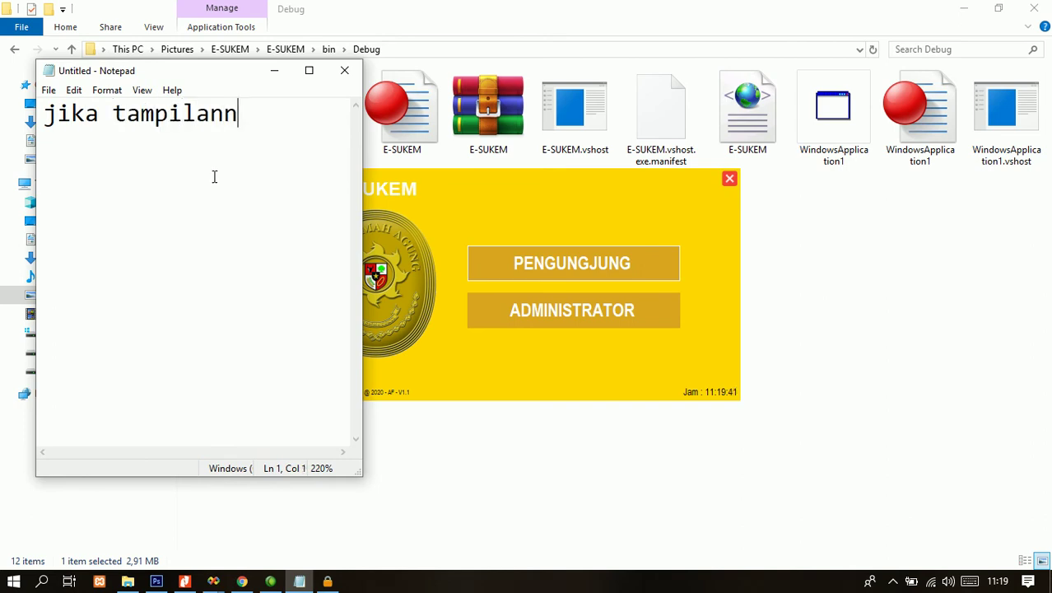
type("ya seperti")
key("BackSpace")
key("BackSpace")
key("BackSpace")
key("BackSpace")
key("BackSpace")
key("BackSpace")
key("BackSpace")
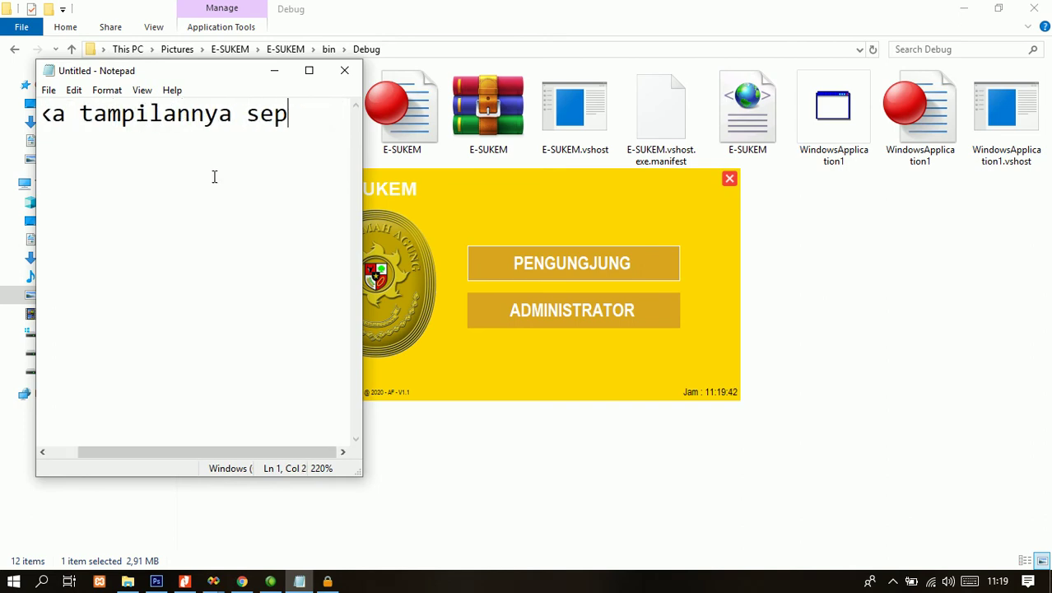
key("Return")
key("ctrl+a")
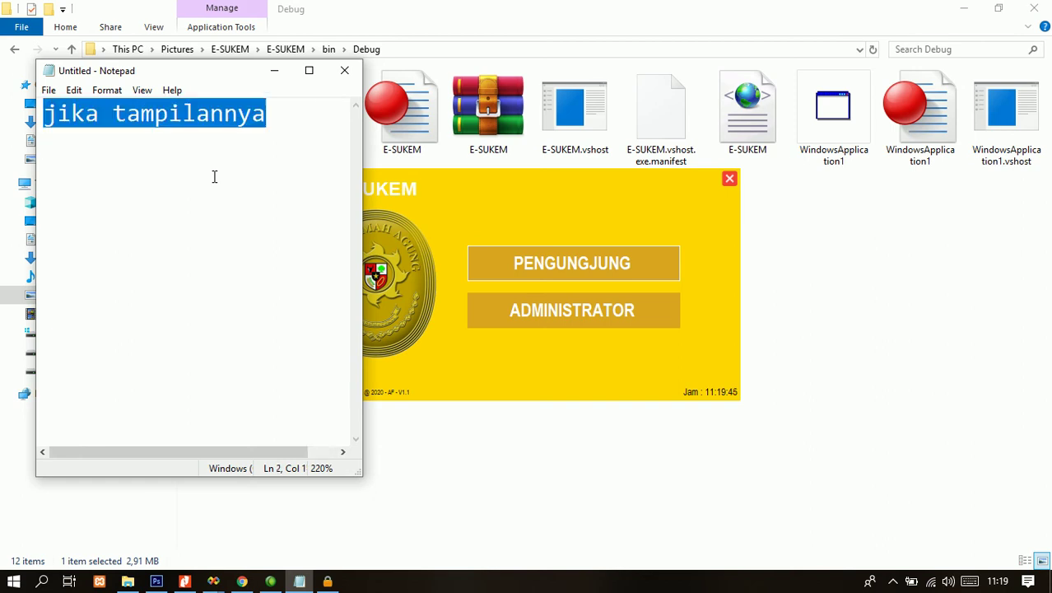
left_click(214, 176)
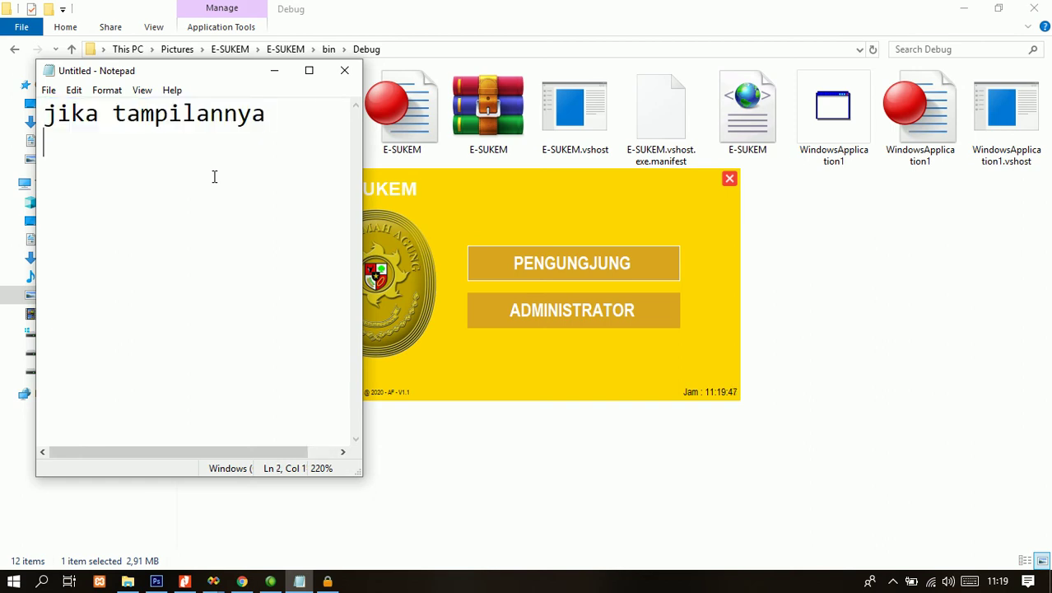
type("s")
key("BackSpace")
type("tampila se")
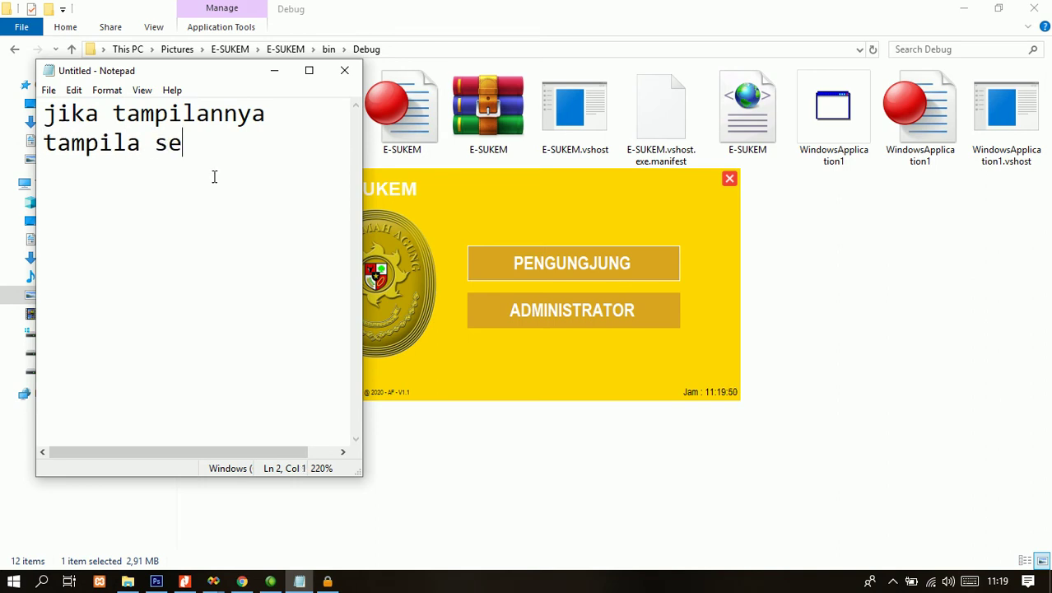
type("perti")
key("BackSpace")
key("BackSpace")
type("rti inimaka ki")
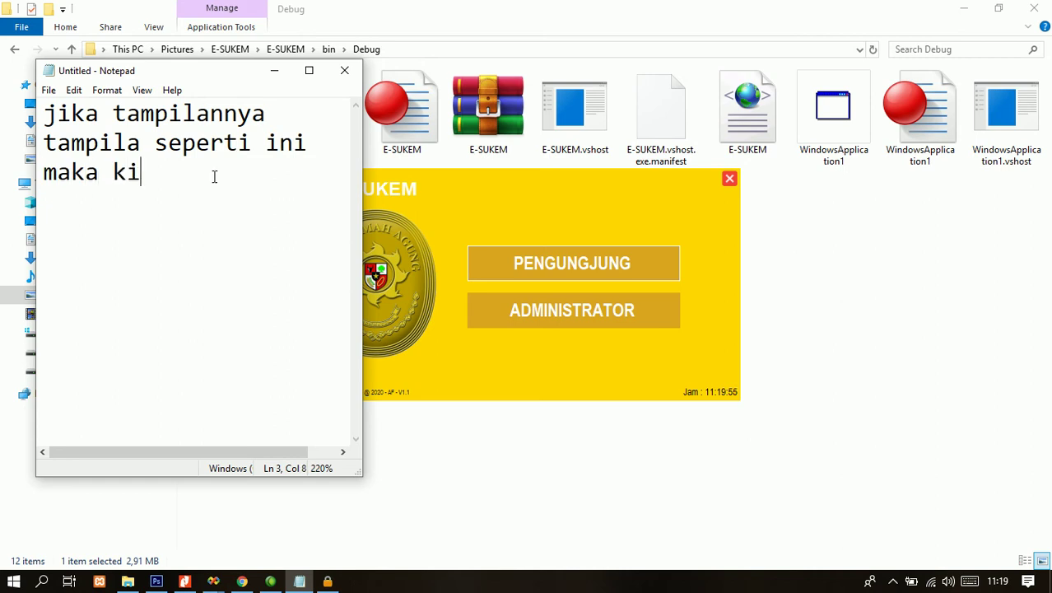
type("ta sudah berhasil")
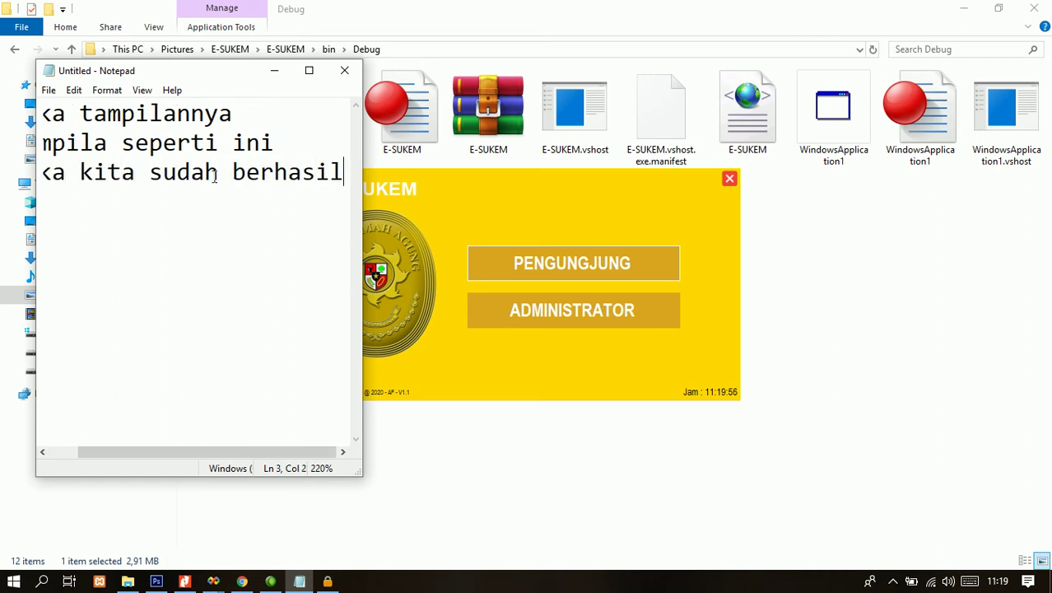
key("Return")
type("menja")
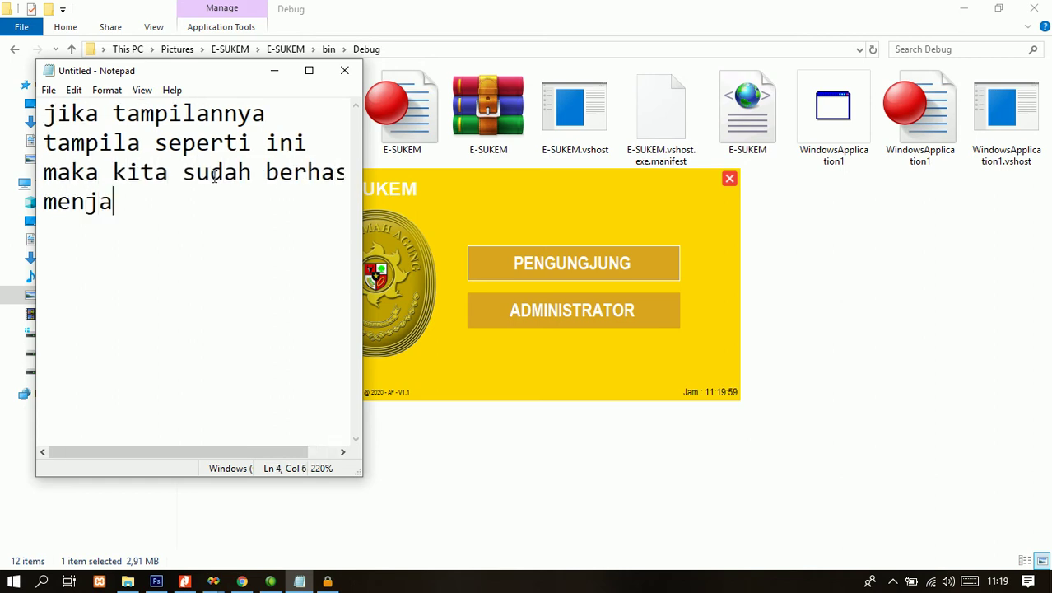
left_click_drag(362, 197, 431, 197)
type("lankan")
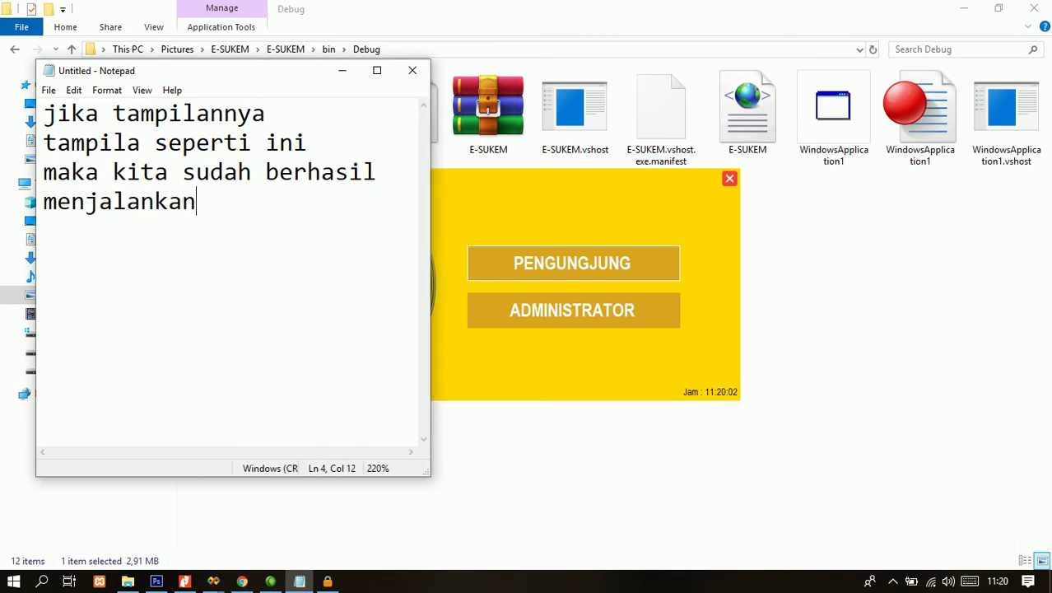
type(" aplikasinya")
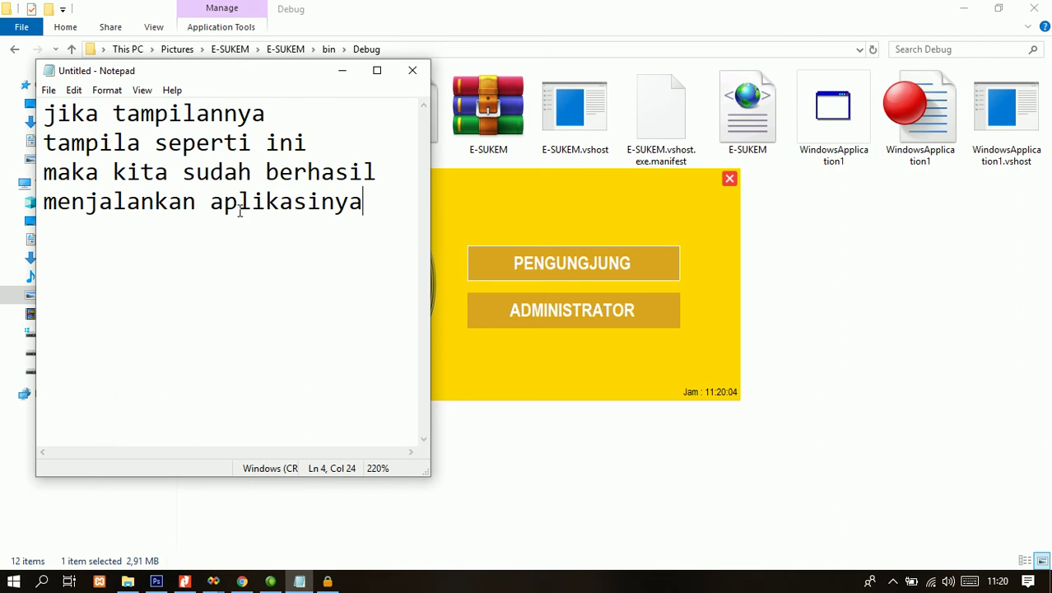
type(".")
- Add 'untuk melihat database terkoneksi atau belum' and 'kita coba login ya. sebagi administrator'
key("Return")
key("Return")
type("untuk melihat ")
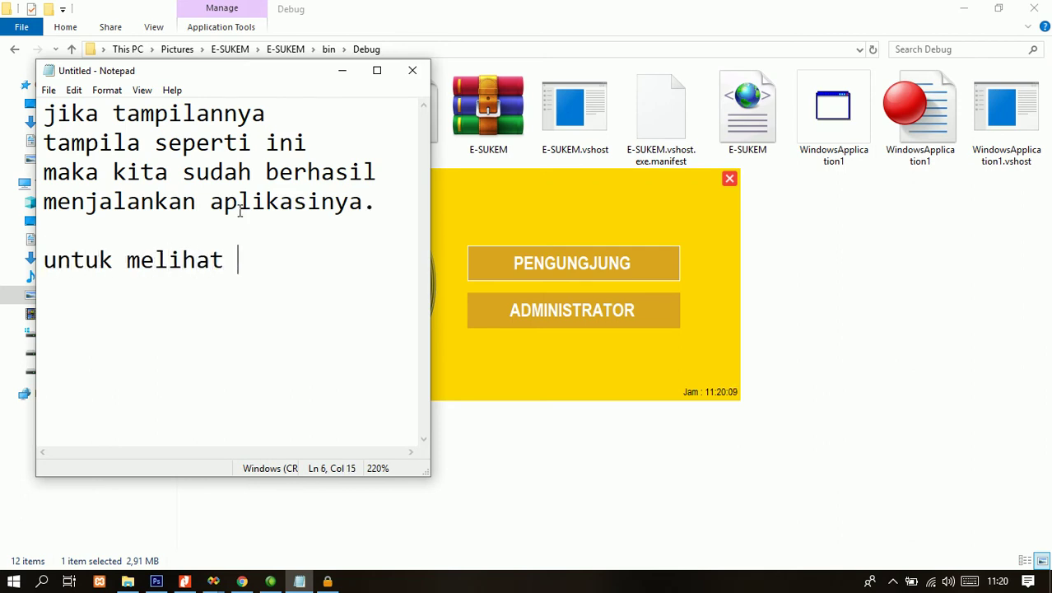
type("database")
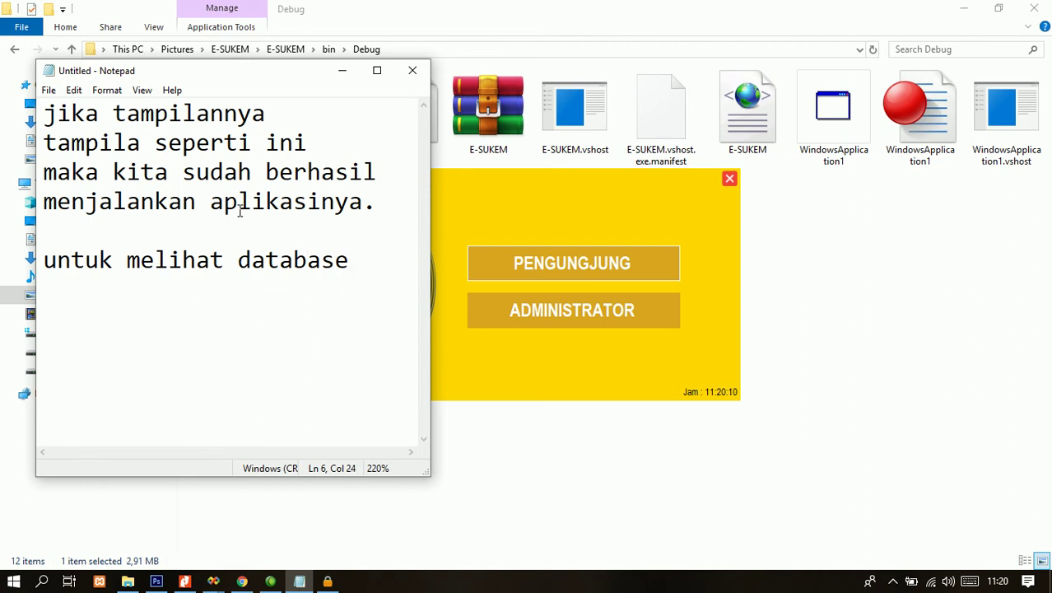
type(" ter")
key("BackSpace")
key("BackSpace")
key("BackSpace")
type("tekoe")
key("BackSpace")
key("BackSpace")
type("rkoneksi atau blel")
key("BackSpace")
key("BackSpace")
key("BackSpace")
type("elum")
key("Return")
type("kita coba login ya. ")
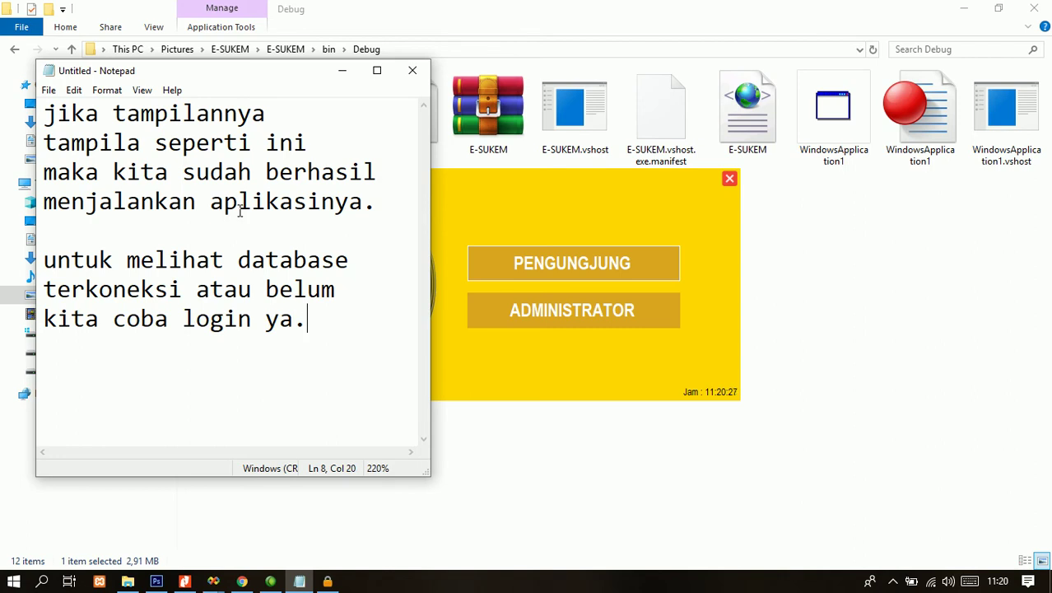
type("sebagi admini")
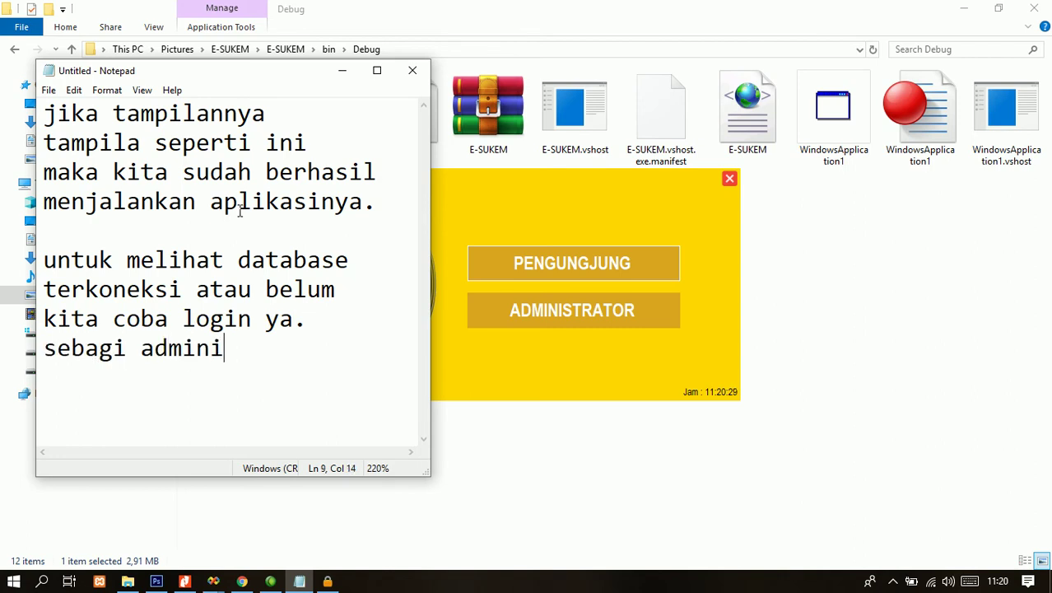
type("strator")
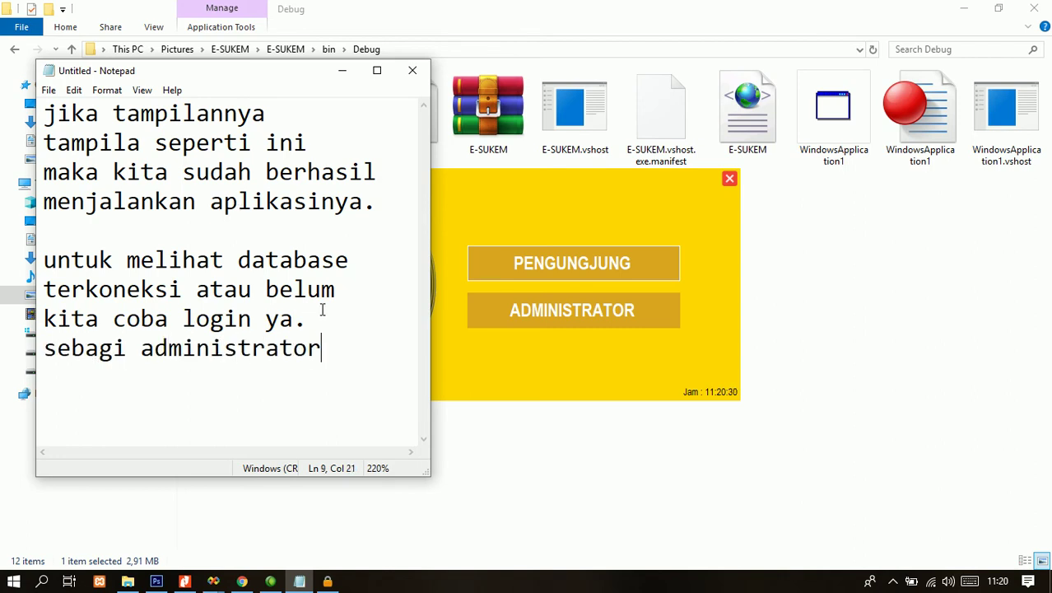
- Minimize Notepad, open the ADMINISTRATOR login, and enter the administrator username and password
left_click(341, 71)
left_click(559, 311)
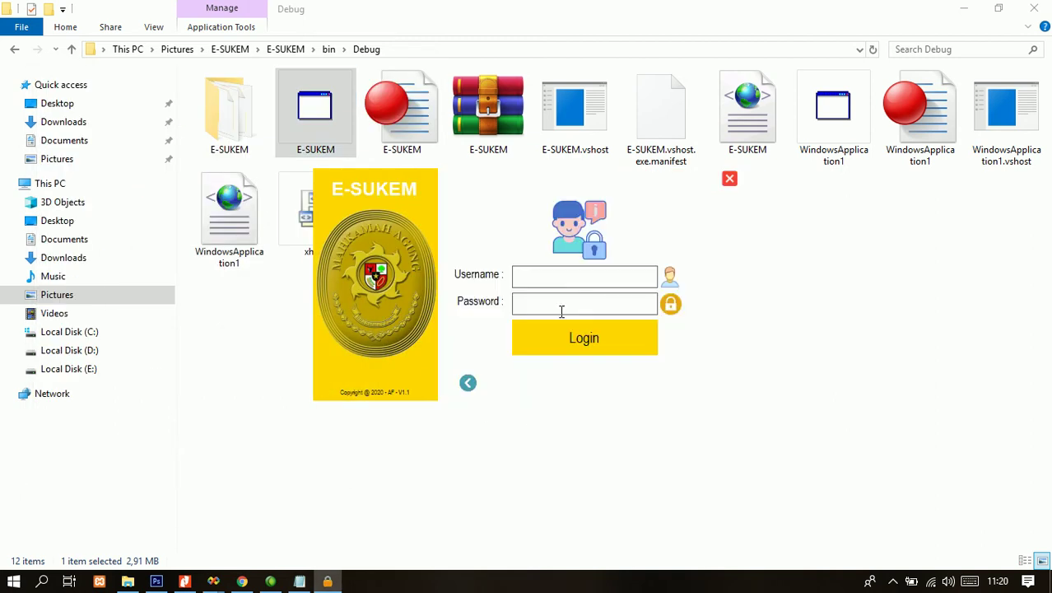
type("admin")
key("Tab")
type("adm")
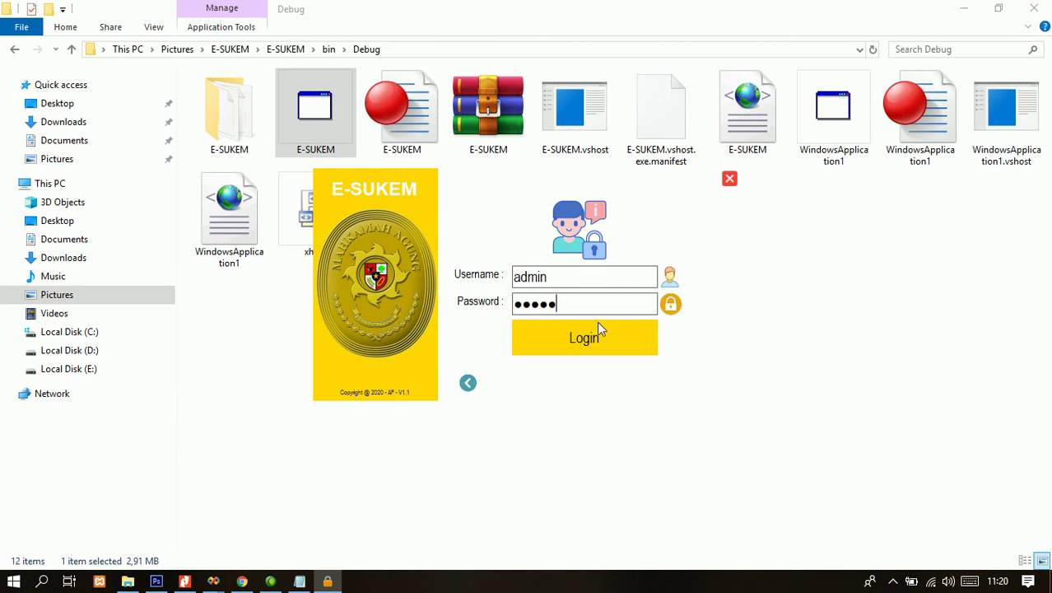